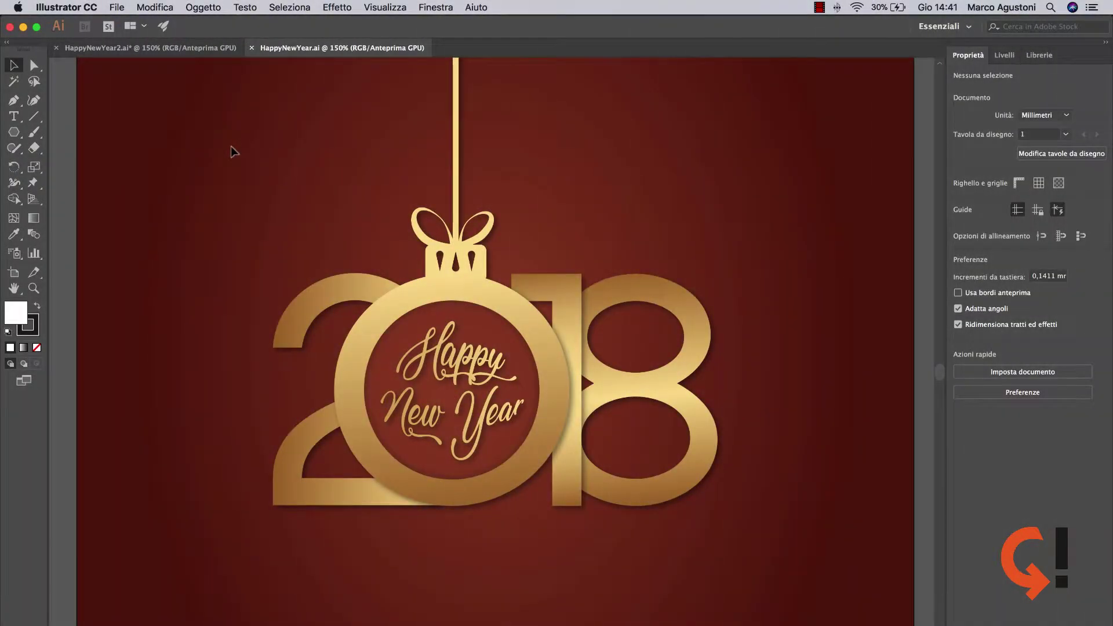
In the HappyNewYear2.ai document, type '2018' on the artboard with the Type tool.
left_click(160, 46)
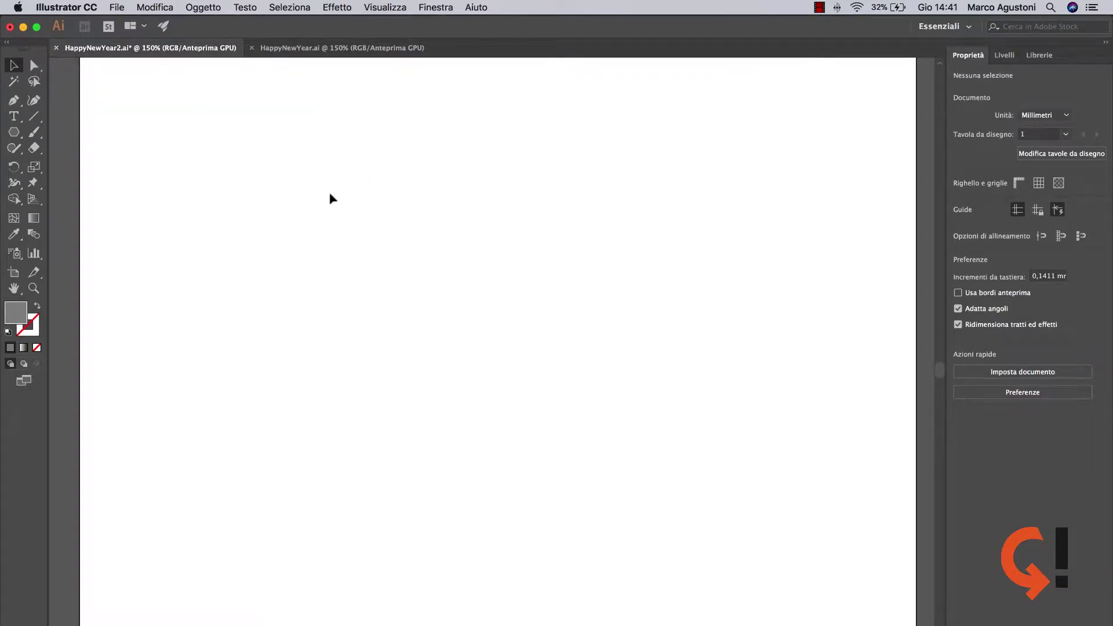
left_click(12, 114)
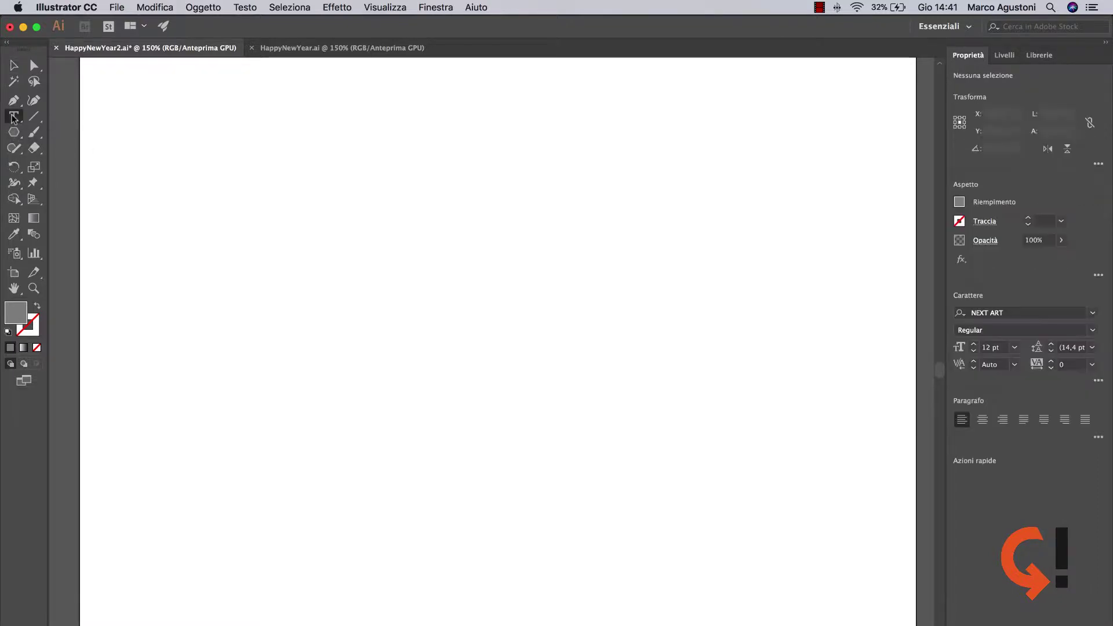
left_click(441, 296)
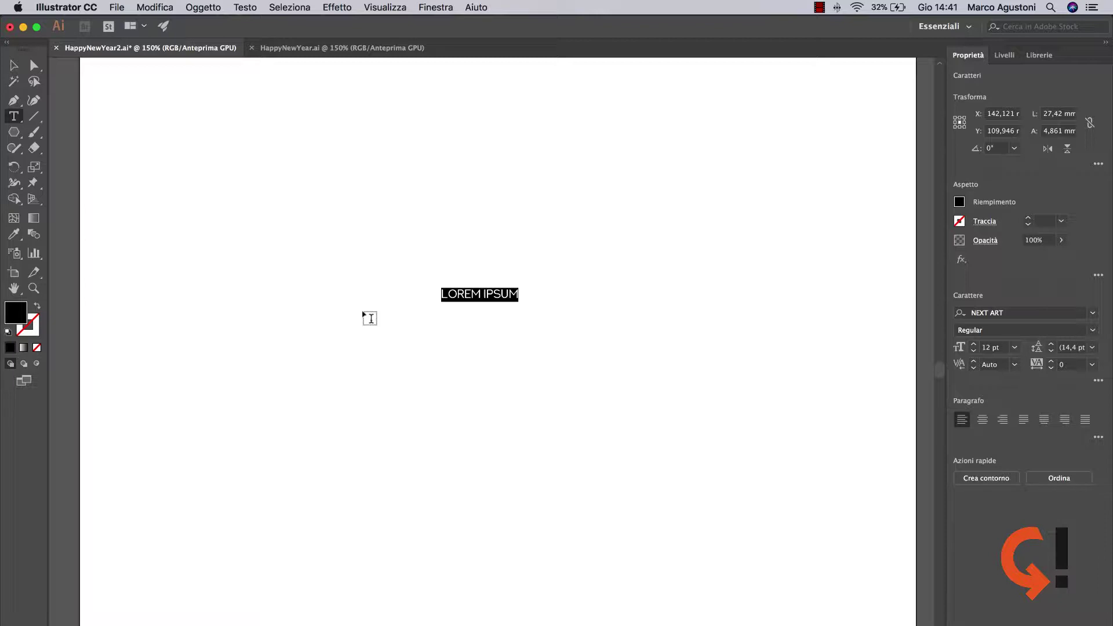
key("BackSpace")
type("2018")
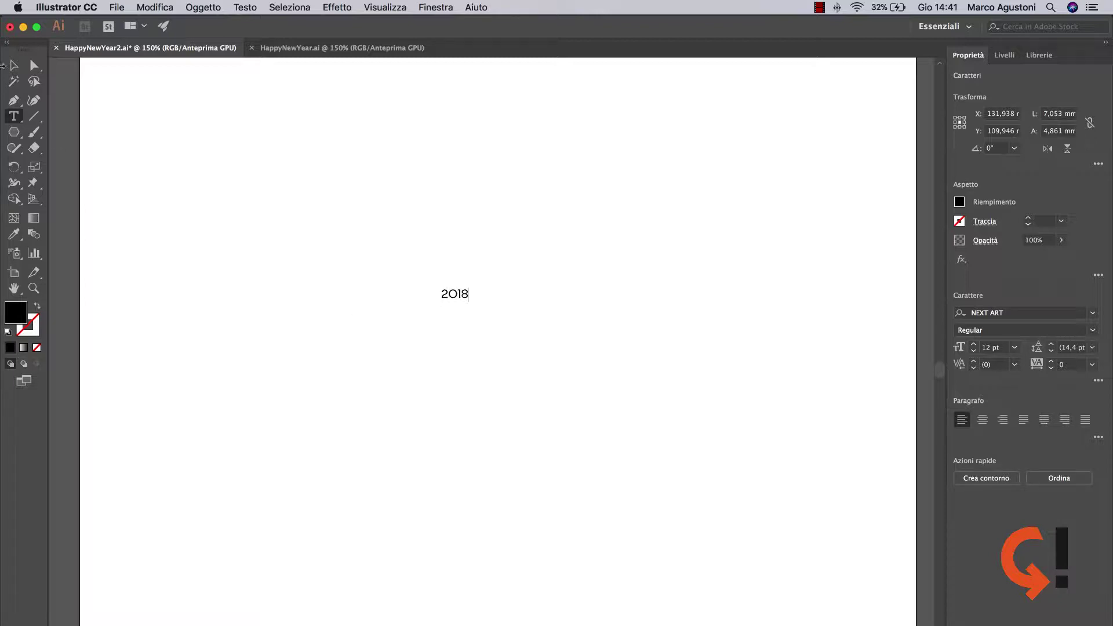
left_click(14, 65)
Scale '2018' up to about 158 pt and set it in NEXT ART SemiBold.
left_click_drag(470, 287, 629, 197)
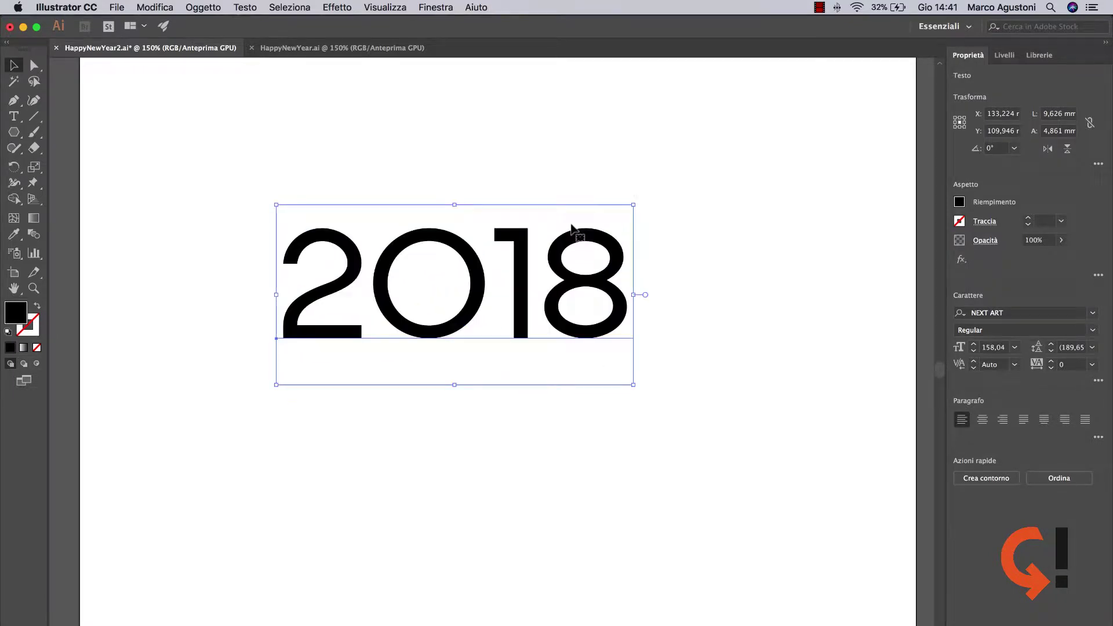
scroll(522, 290, "up", 3)
left_click(997, 314)
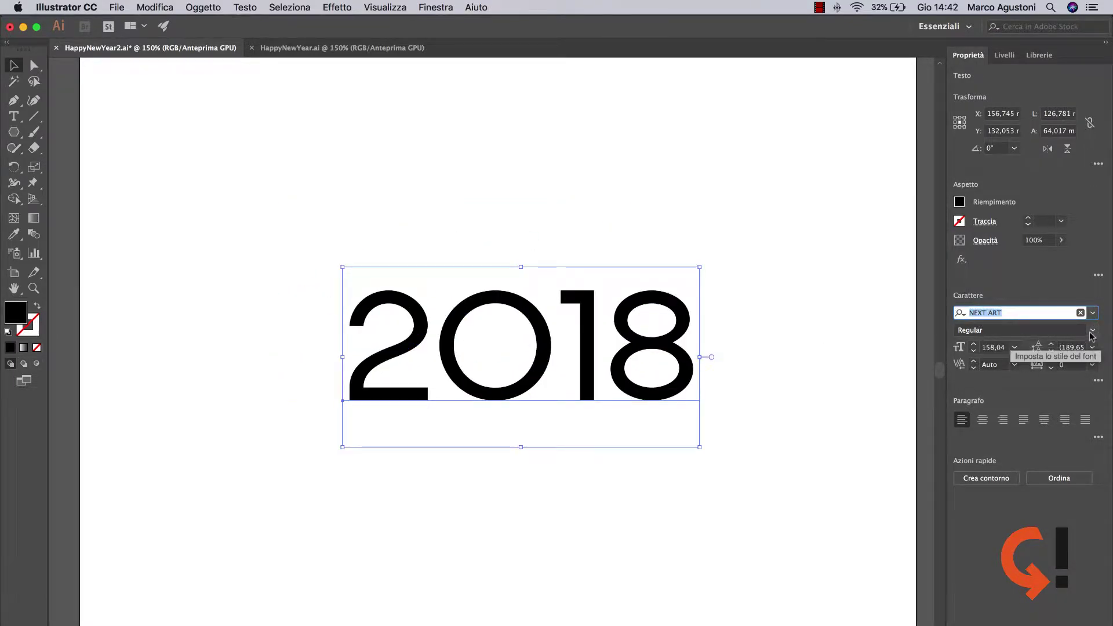
left_click(976, 329)
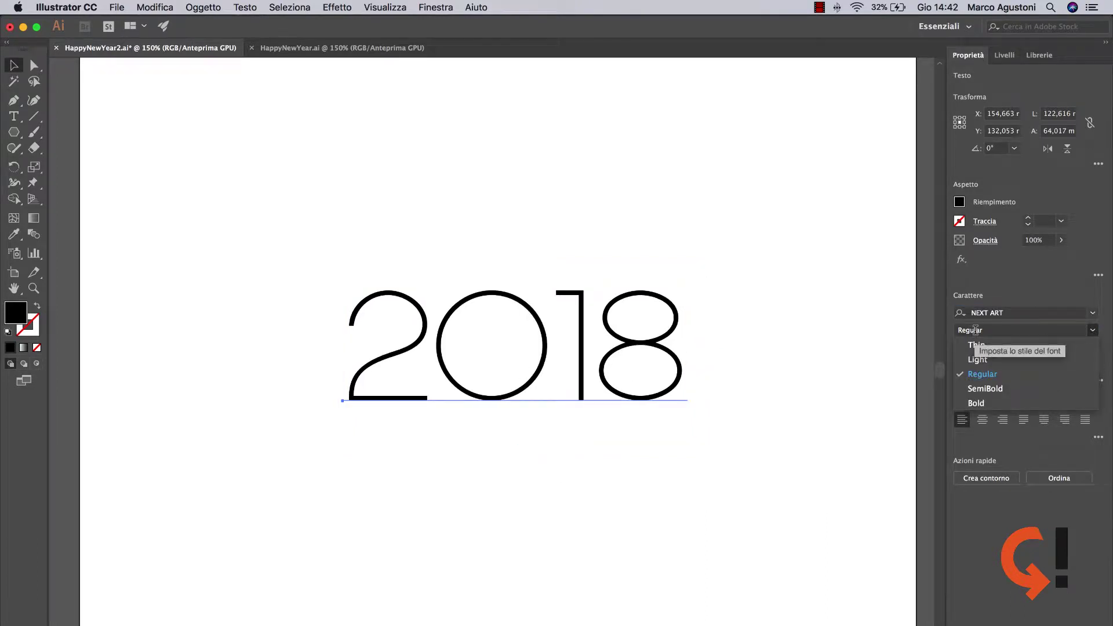
left_click(983, 388)
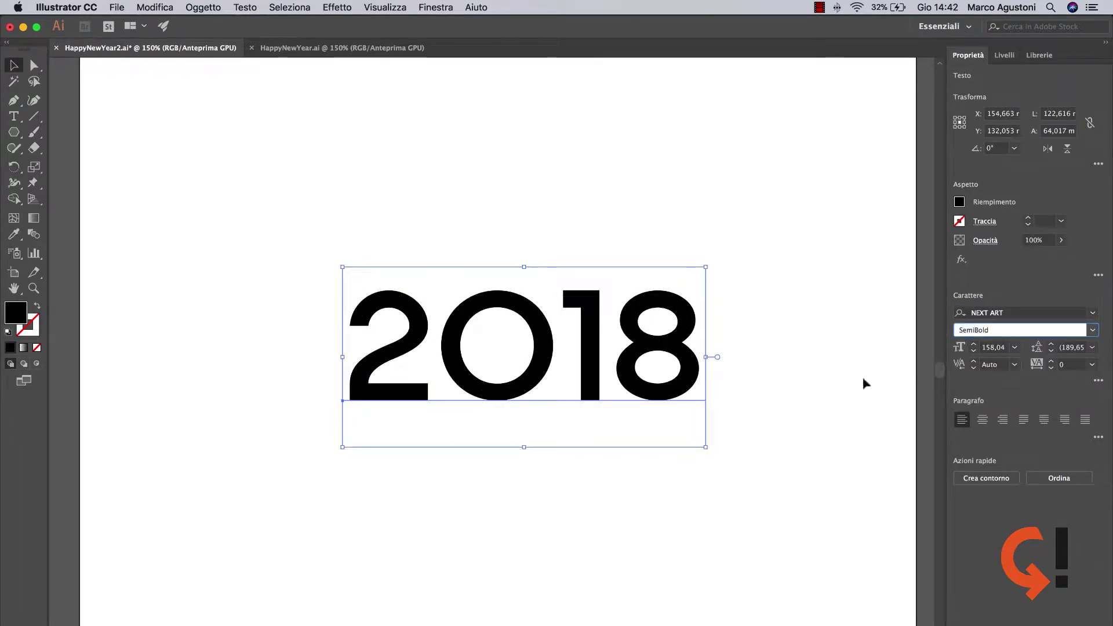
left_click(796, 355)
left_click(643, 334)
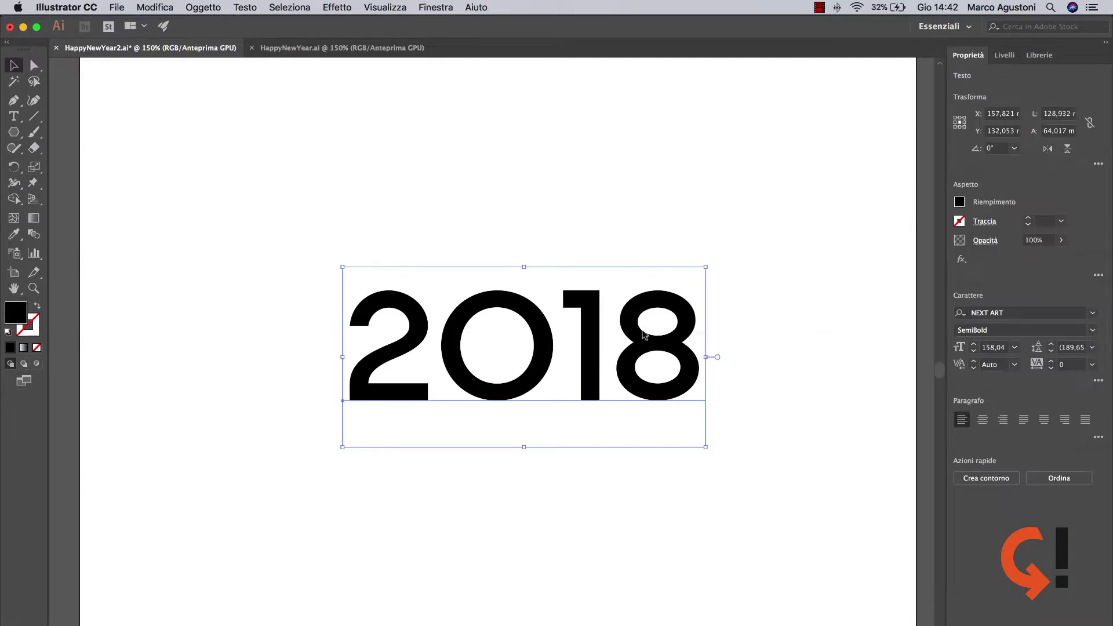
right_click(643, 335)
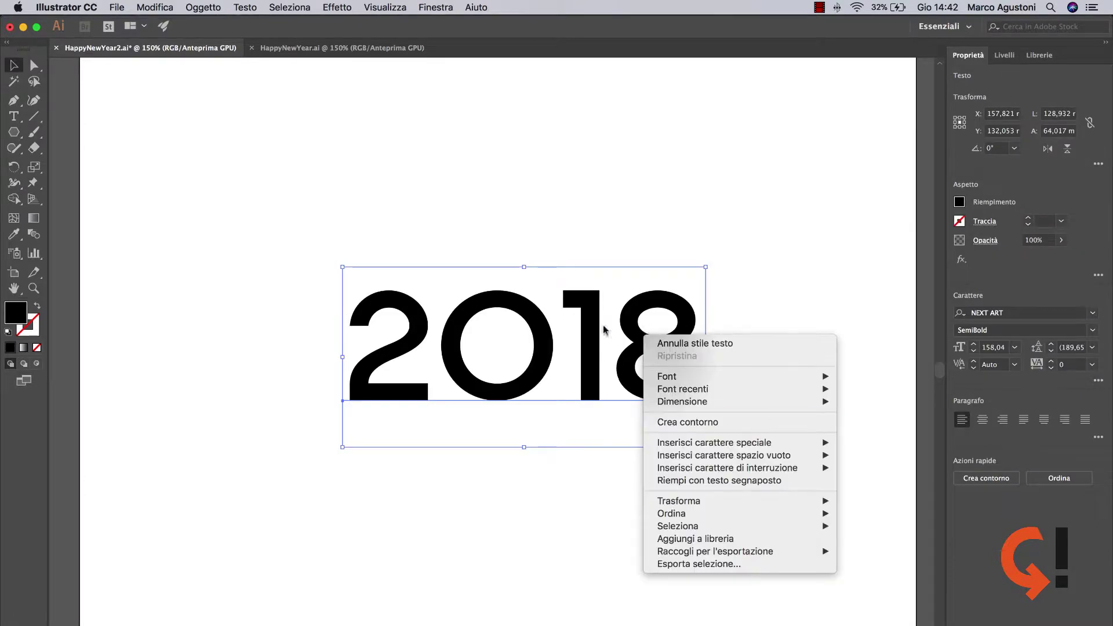
Convert '2018' to outlines and ungroup it into separate digit shapes.
left_click(661, 423)
key("super+plus")
key("super+plus")
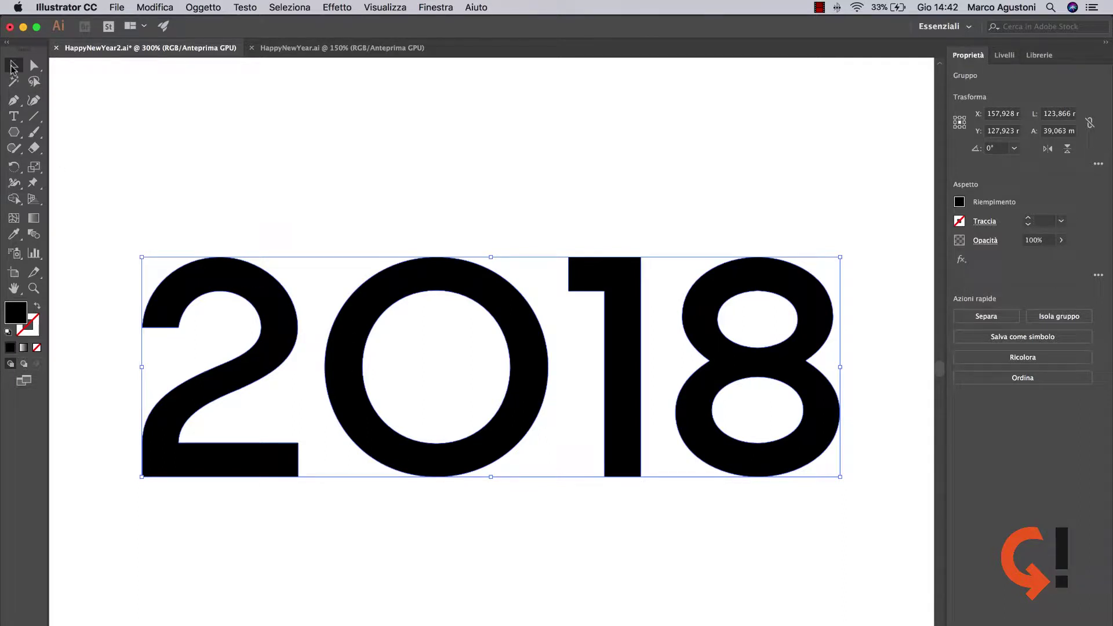
right_click(441, 280)
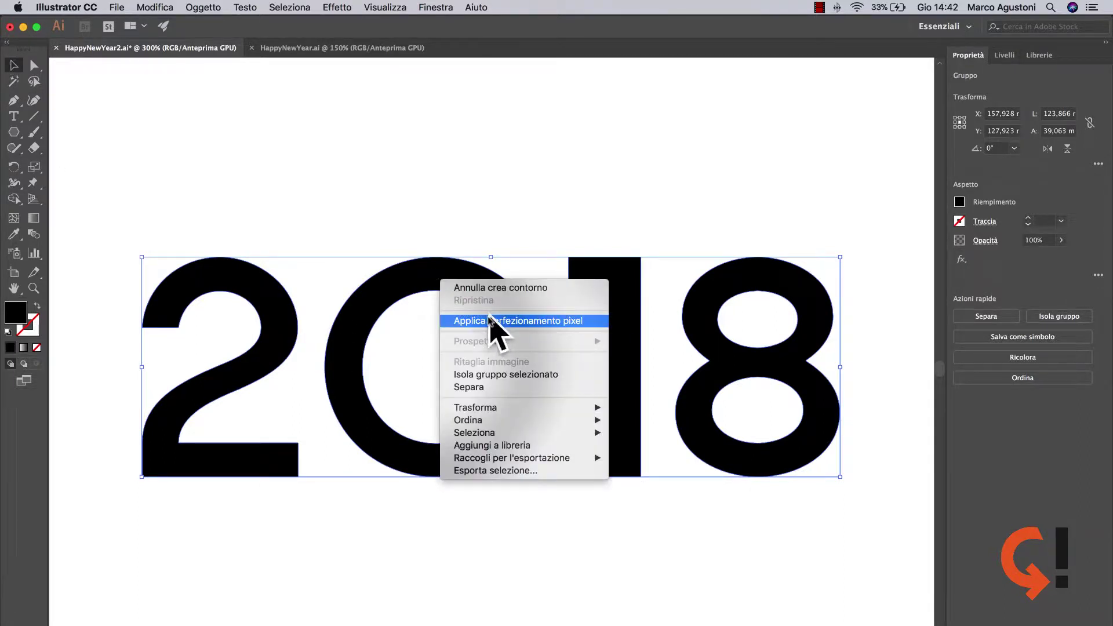
left_click(475, 387)
left_click(436, 224)
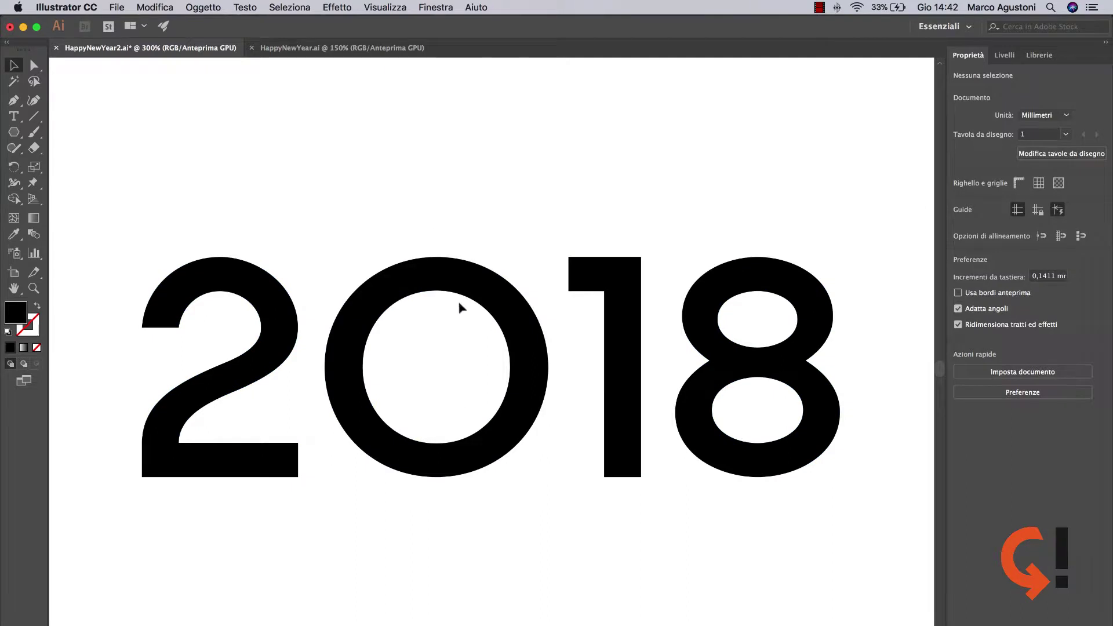
left_click_drag(436, 281, 472, 424)
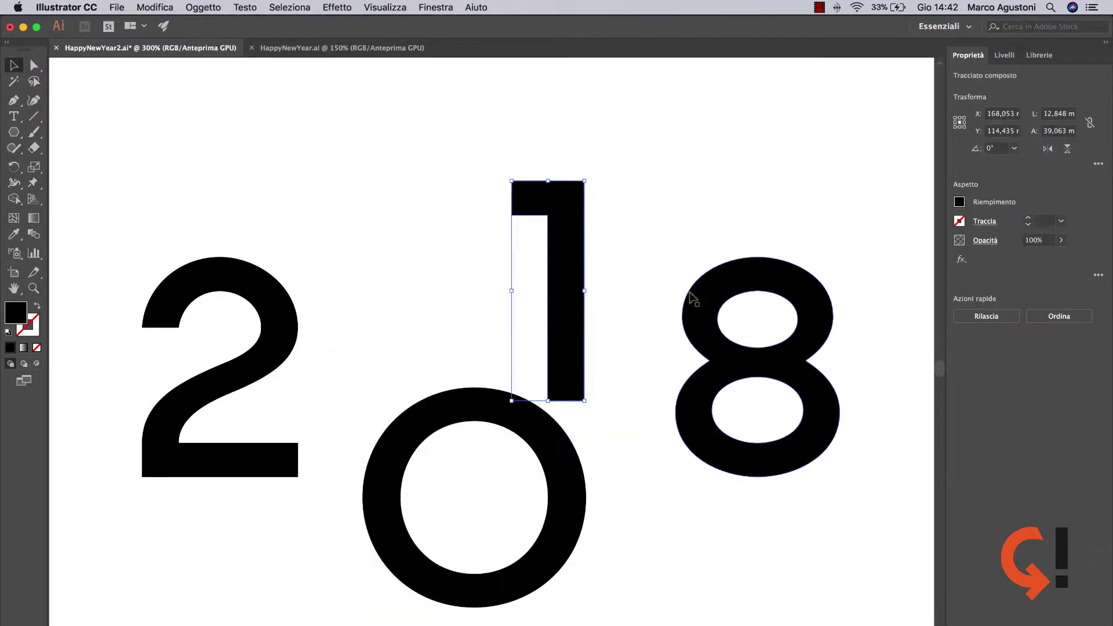
key("super+z")
key("super+z")
Overlap the 0 onto the 2, pull the 1 against it, and bring the 0 forward.
left_click_drag(484, 290, 364, 293)
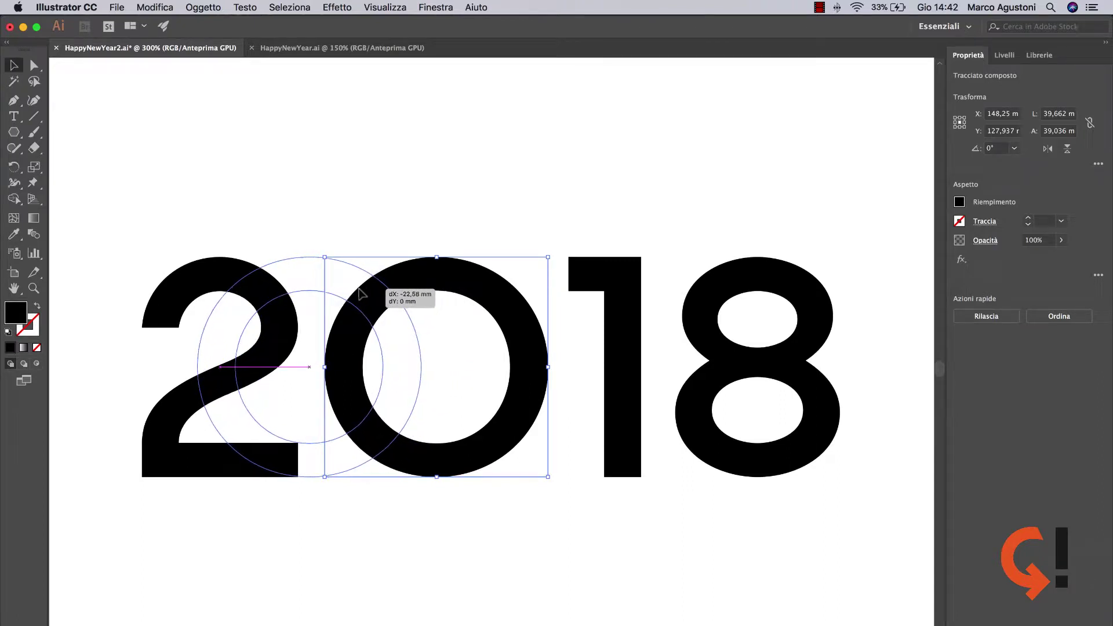
left_click_drag(363, 293, 394, 295)
left_click_drag(630, 284, 424, 280)
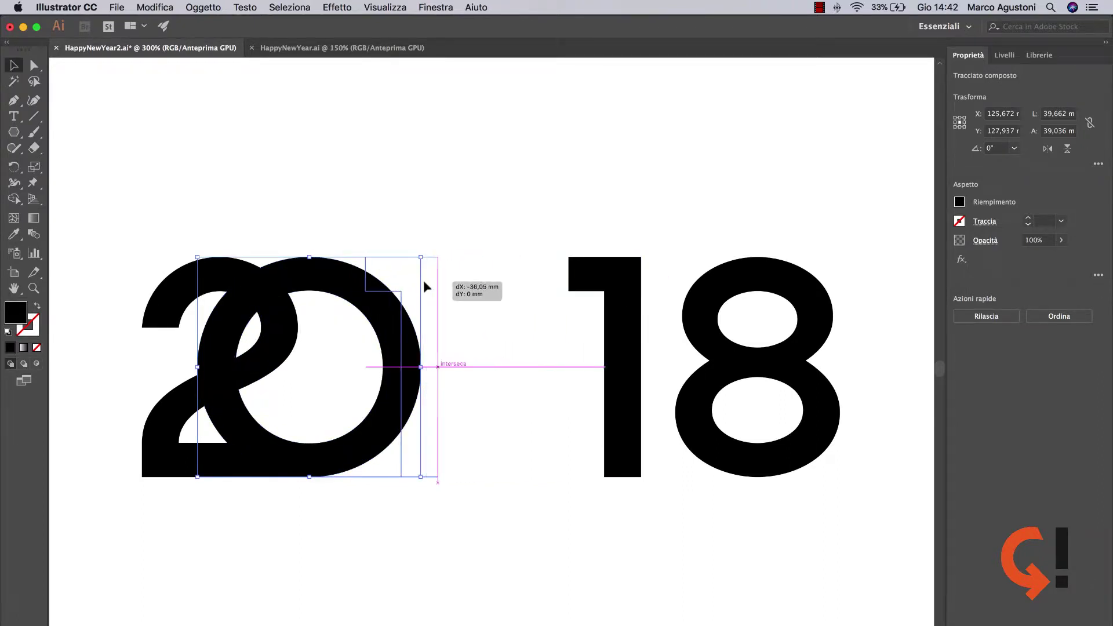
left_click(322, 277)
key("super+shift+bracketright")
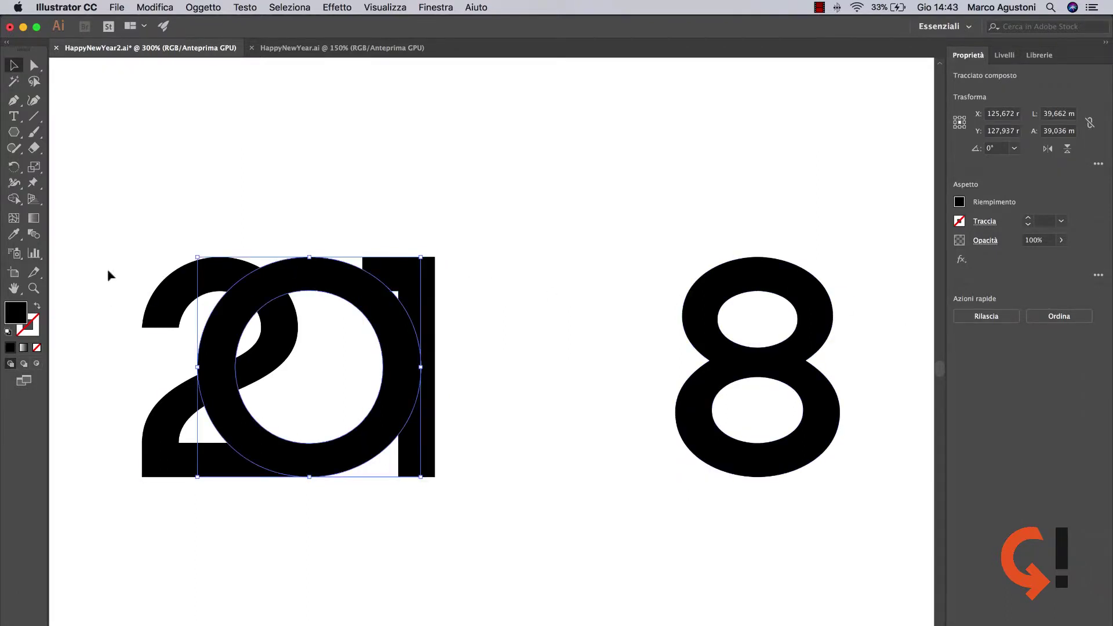
Move the 8 against the 1, narrow it slightly, and select all four digits.
left_click(431, 289)
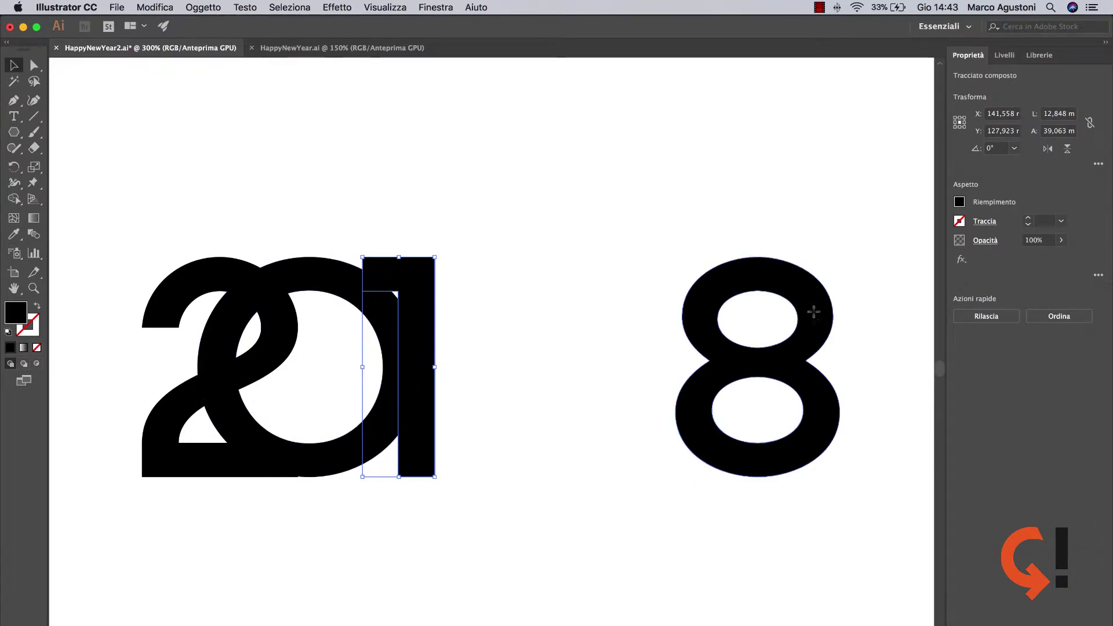
left_click_drag(813, 312, 547, 294)
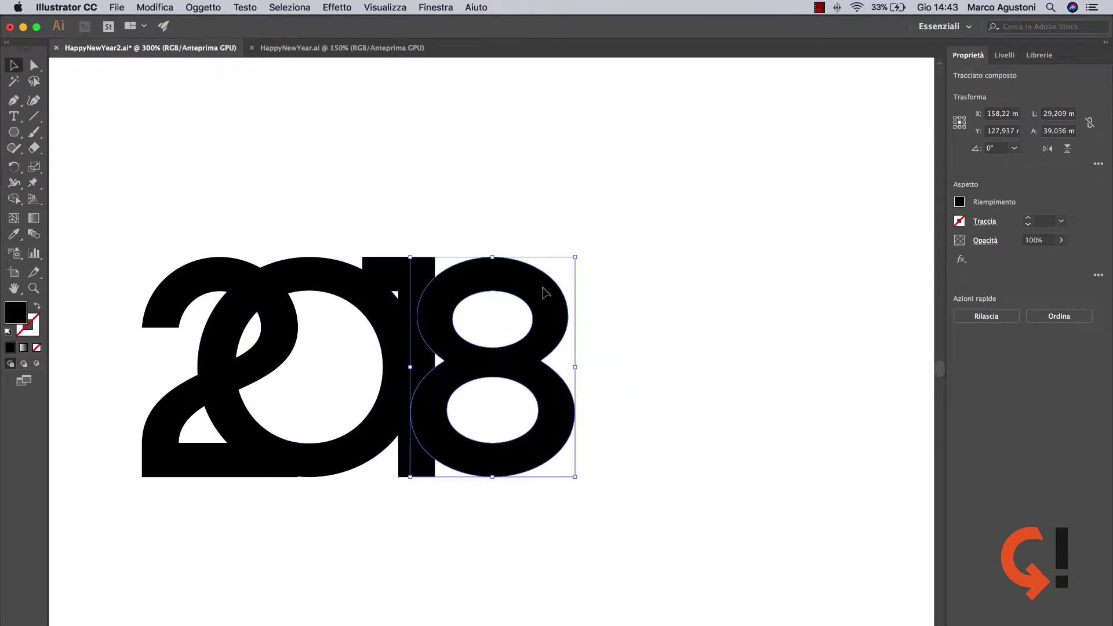
left_click_drag(575, 367, 567, 366)
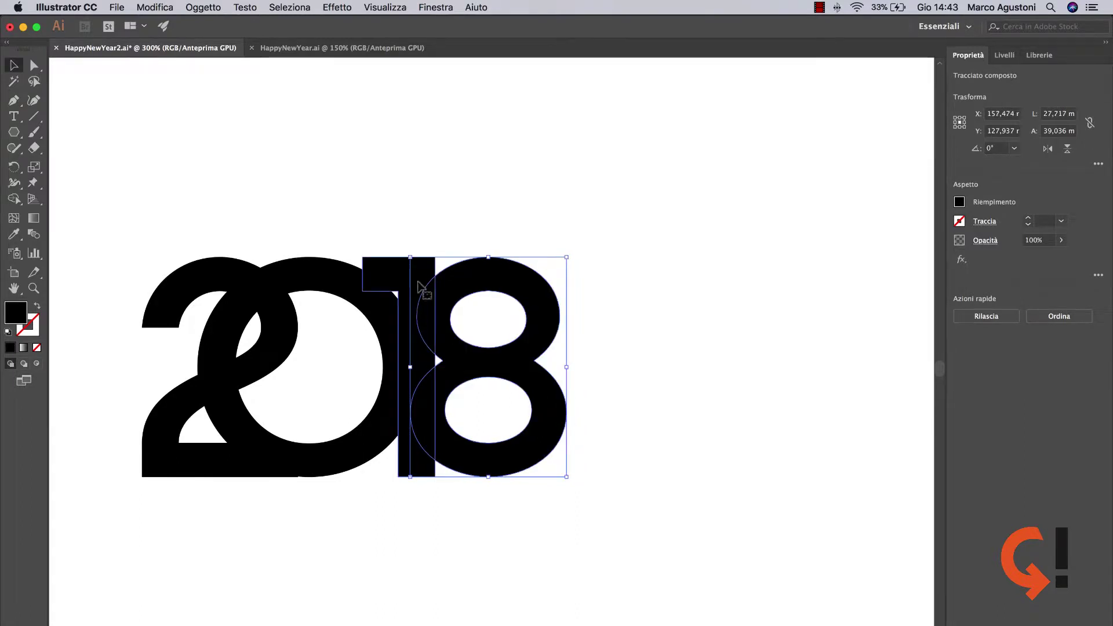
left_click(745, 295)
left_click_drag(709, 253, 154, 353)
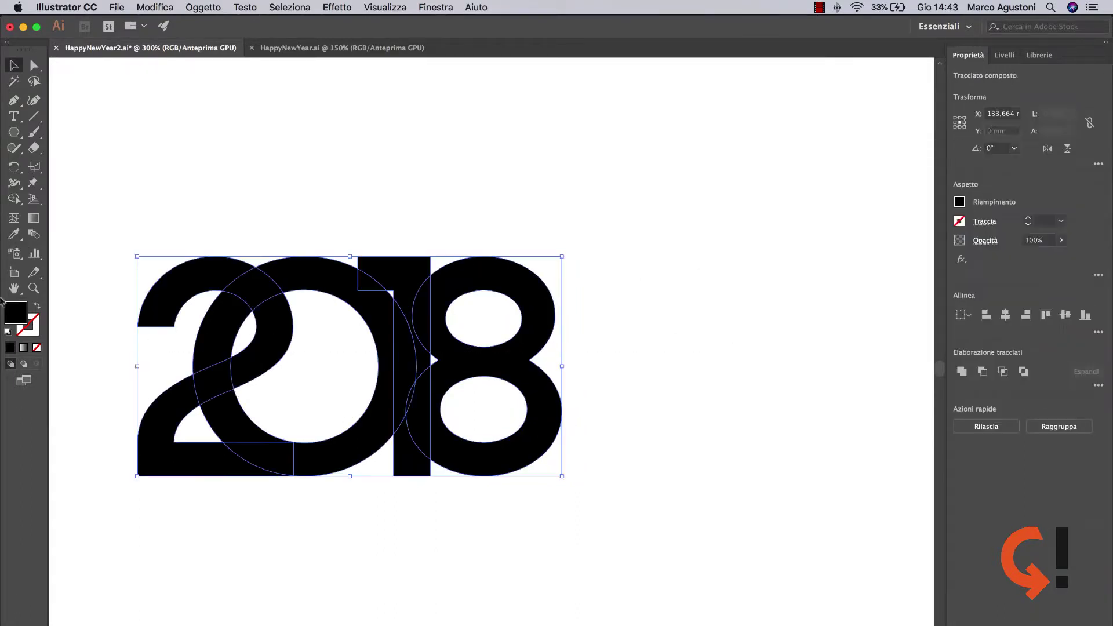
Fill the 2018 digits grey and give the 0 a lighter grey.
left_click(959, 202)
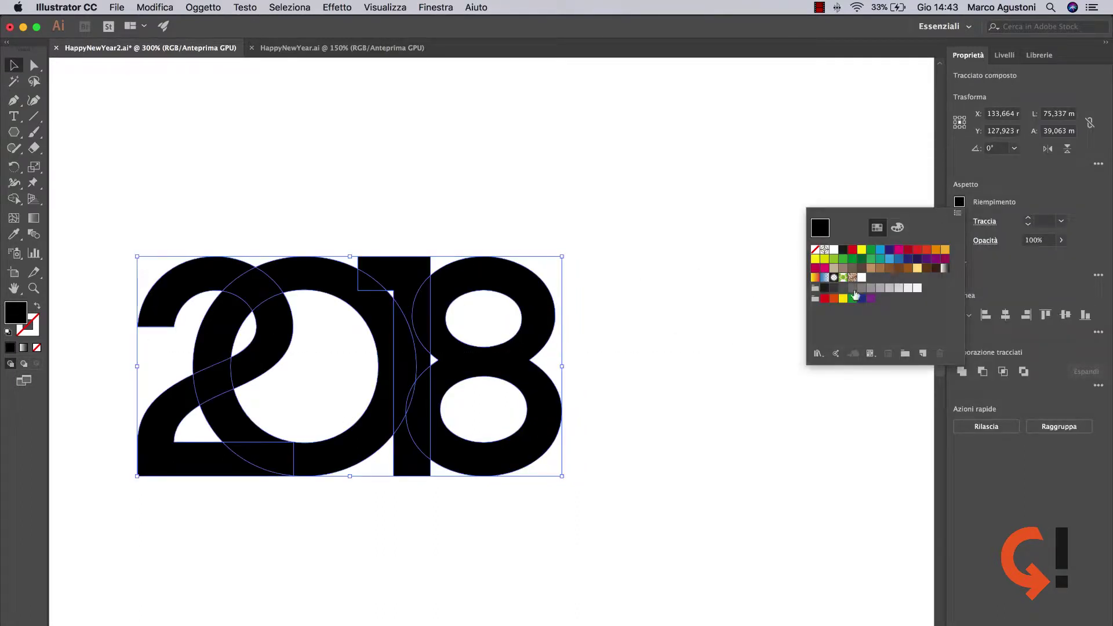
left_click(857, 269)
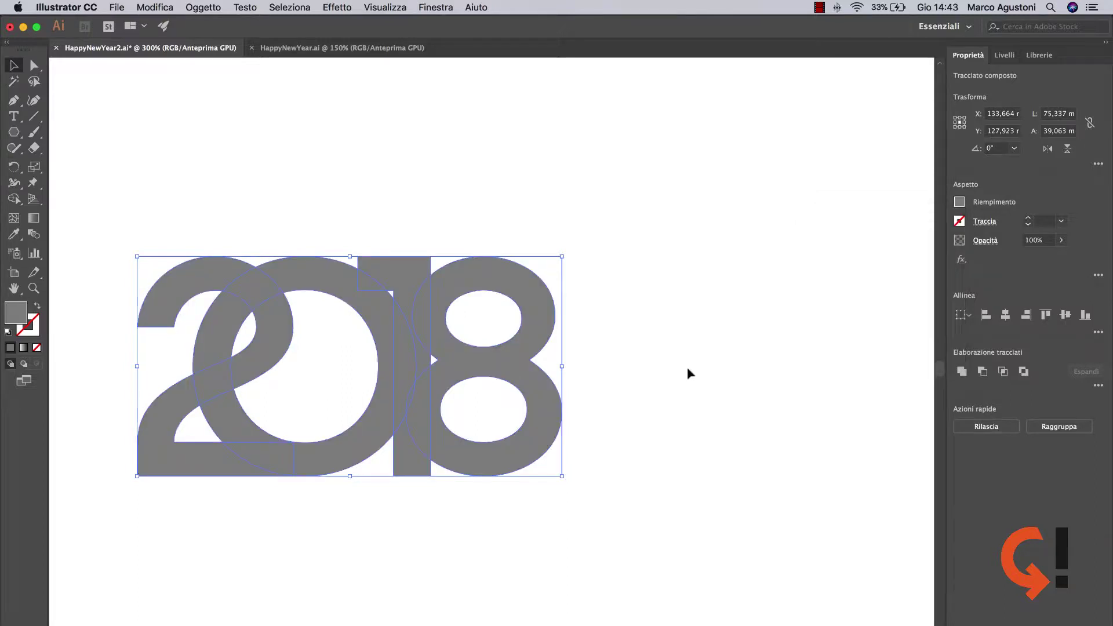
left_click(342, 278)
left_click(959, 202)
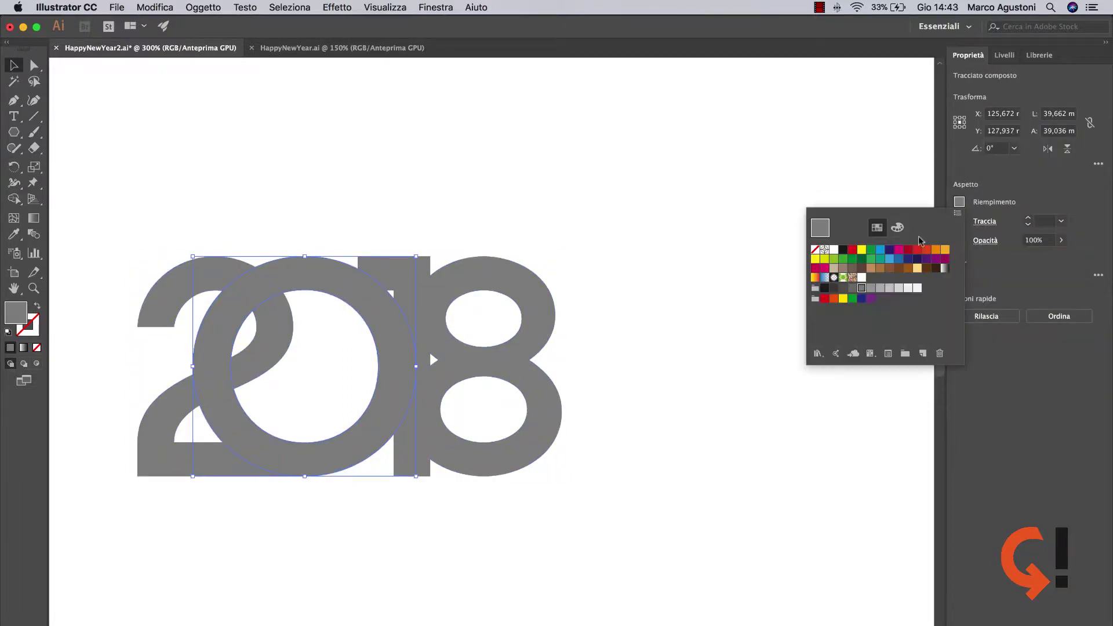
left_click(873, 289)
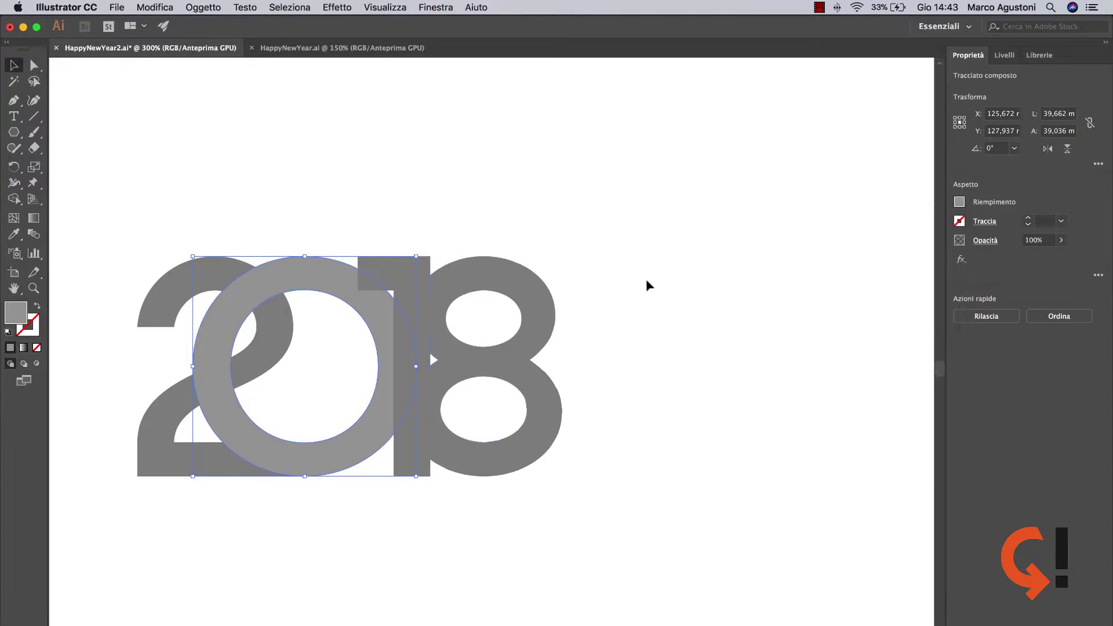
Show the Swatches panel beside the artwork and give the 8 a lighter grey fill.
left_click(400, 266)
left_click(959, 202)
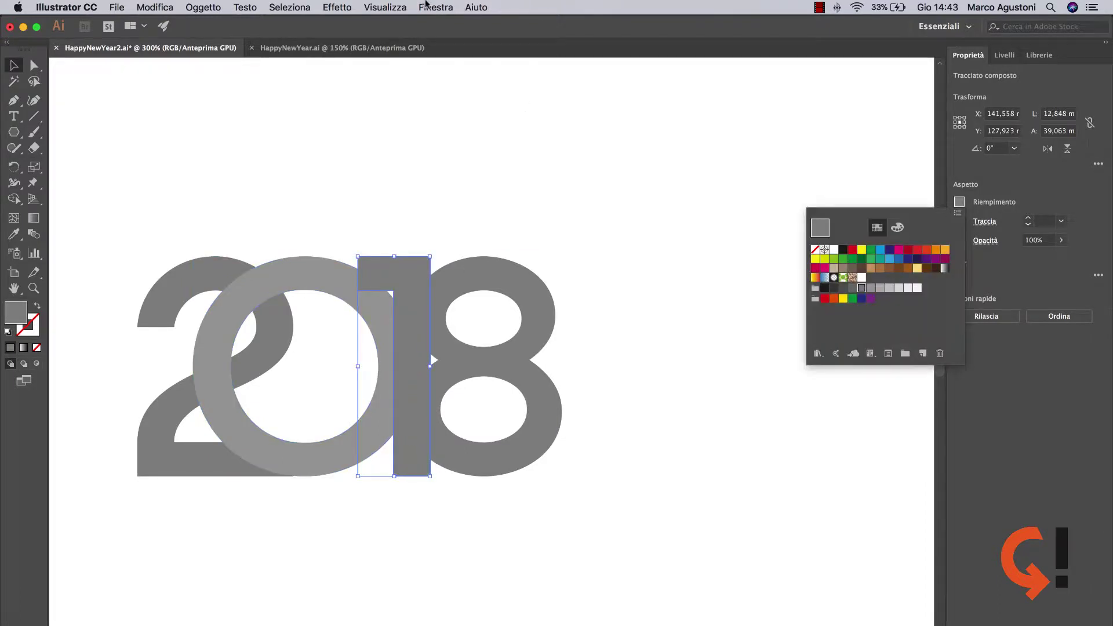
left_click(436, 7)
left_click(728, 214)
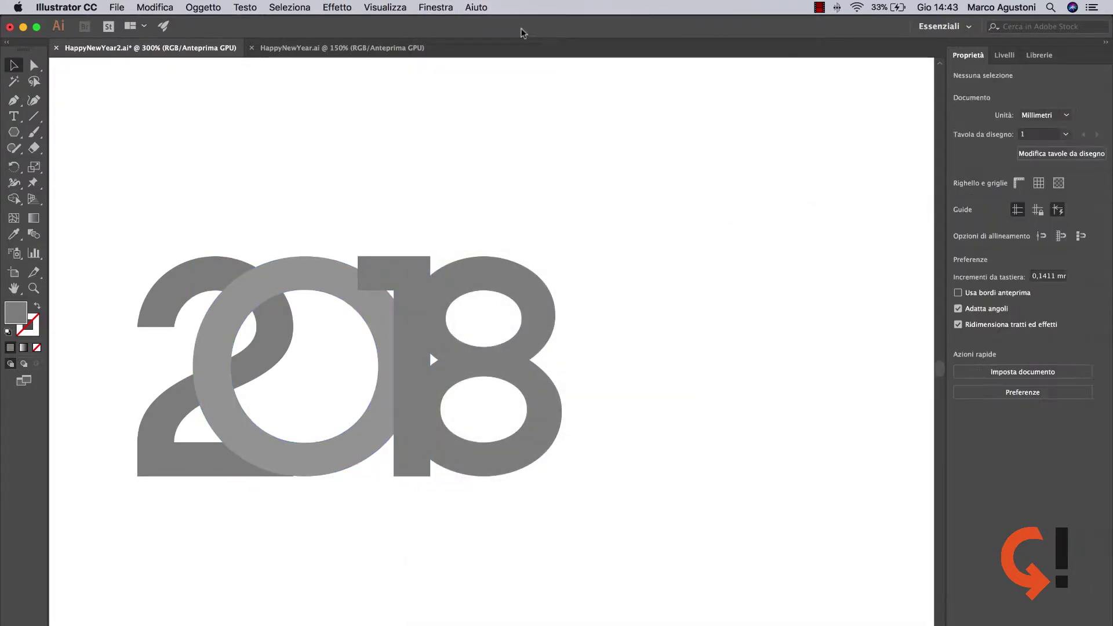
left_click(436, 7)
left_click(637, 236)
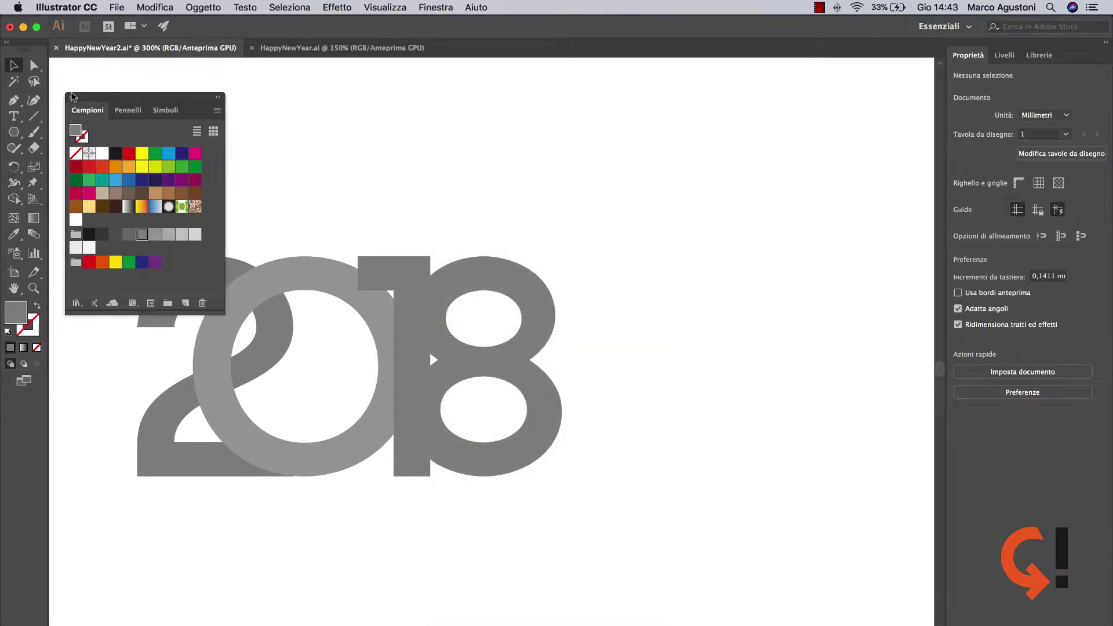
left_click_drag(100, 101, 768, 90)
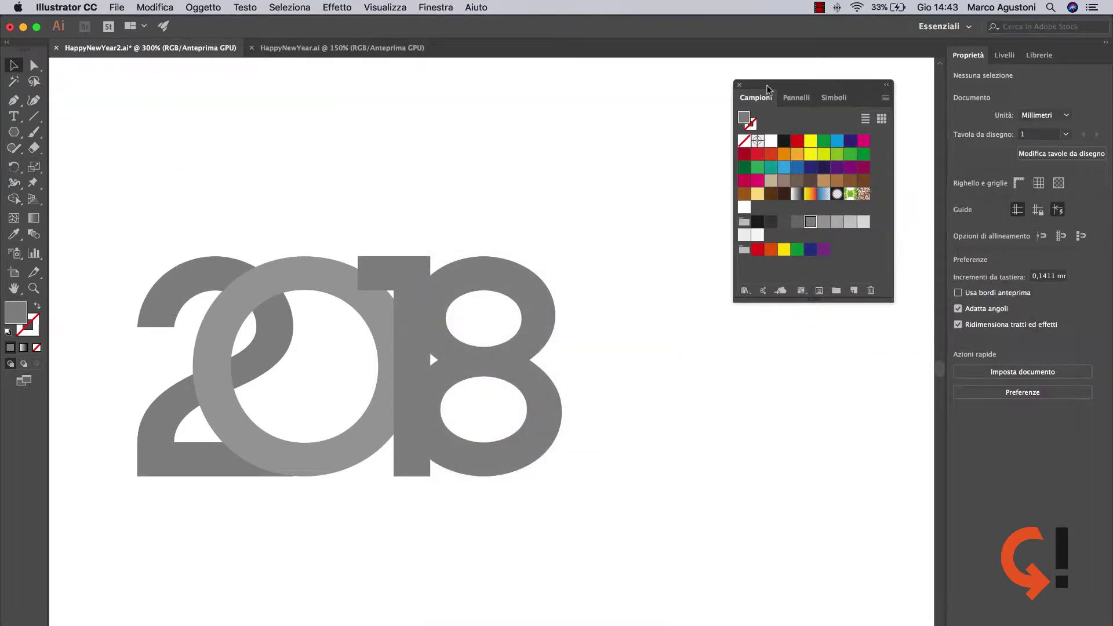
left_click(542, 377)
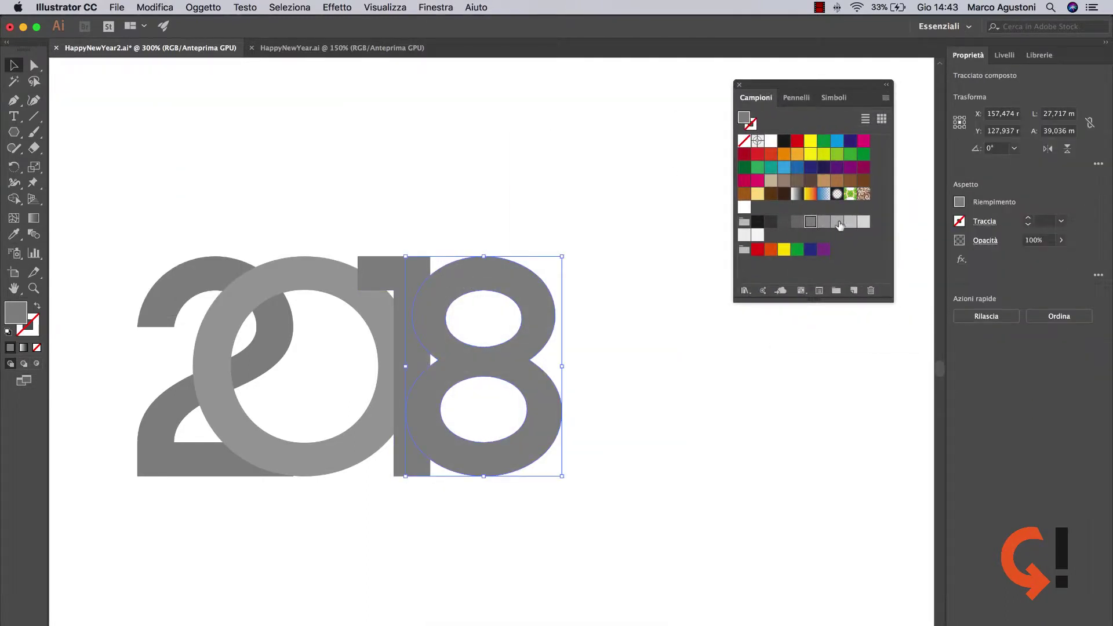
left_click(838, 222)
left_click(672, 368)
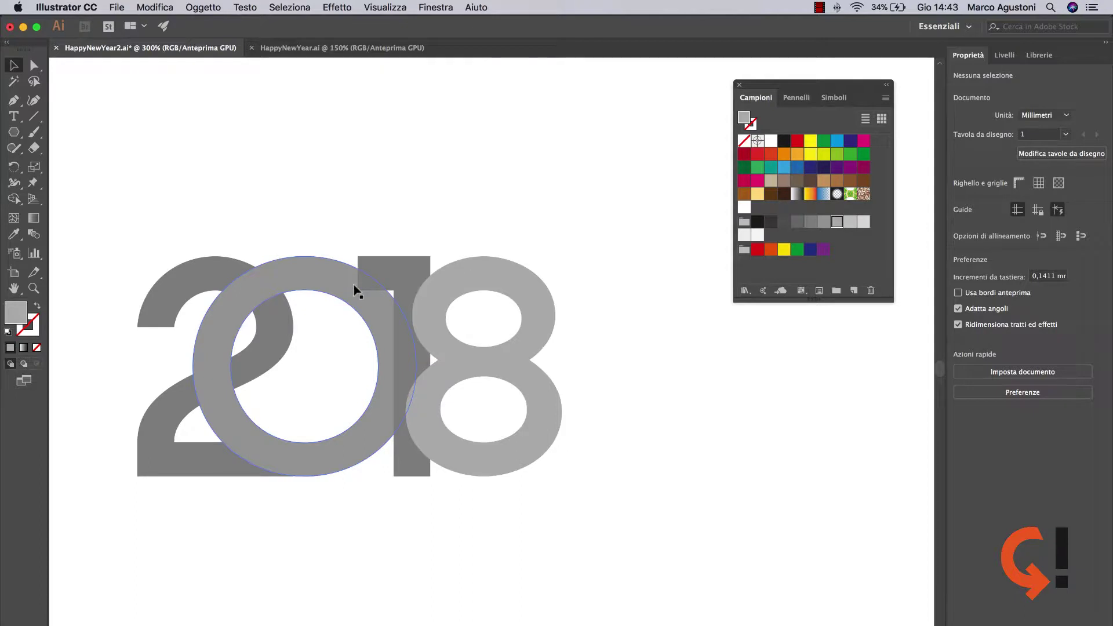
Send the 1 behind the 0 and the 8 behind the 1 with Arrange > Send Backward.
left_click(392, 271)
right_click(391, 271)
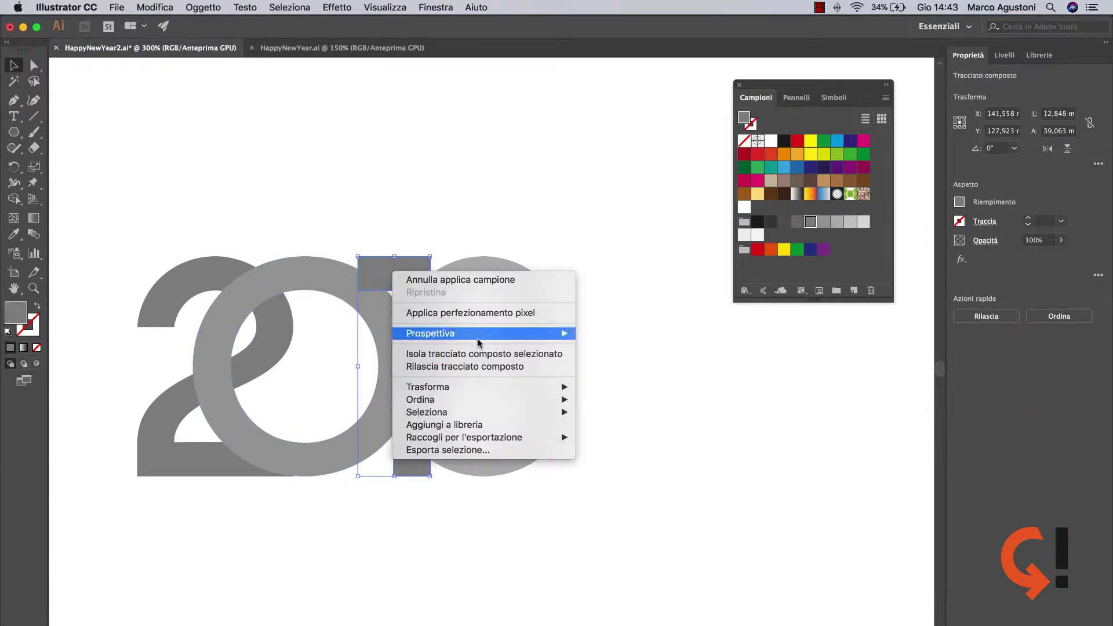
mouse_move(421, 399)
left_click(613, 437)
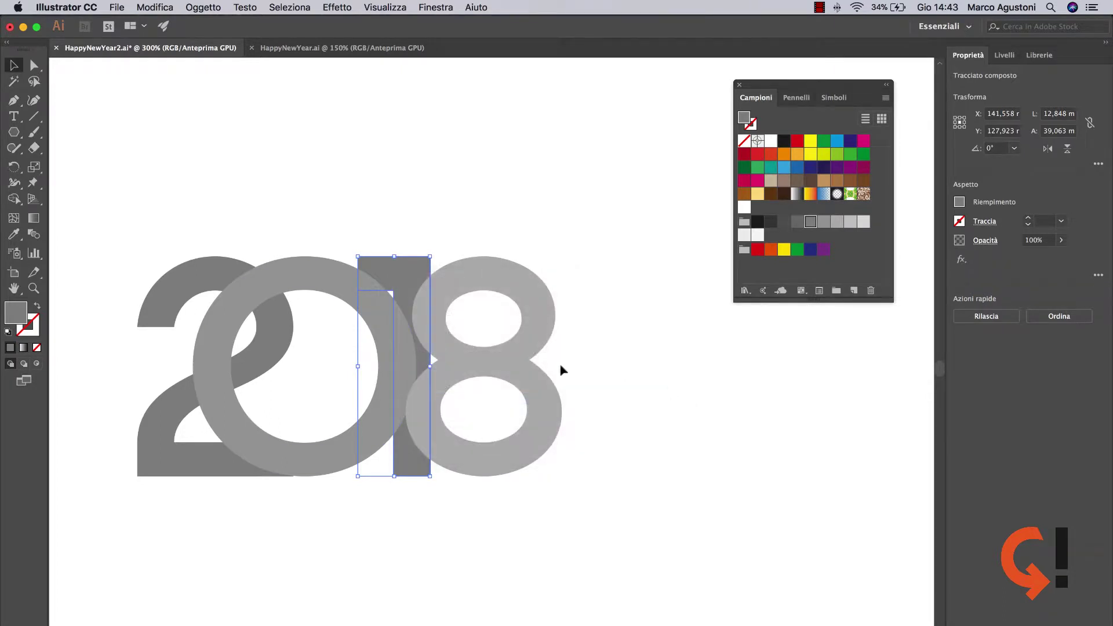
left_click(512, 286)
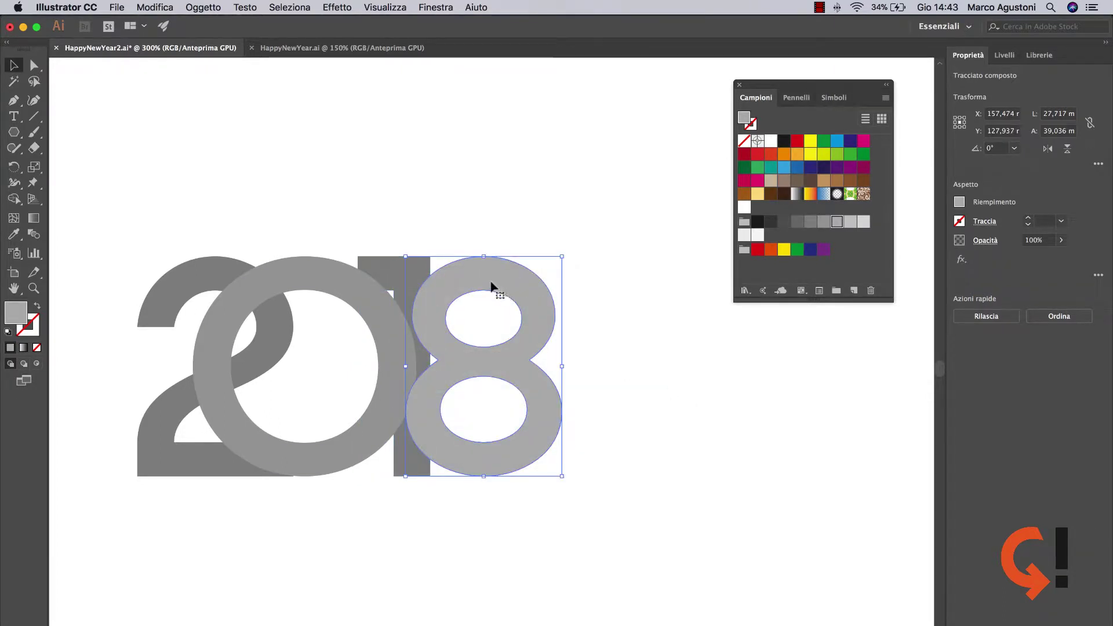
right_click(494, 283)
mouse_move(548, 411)
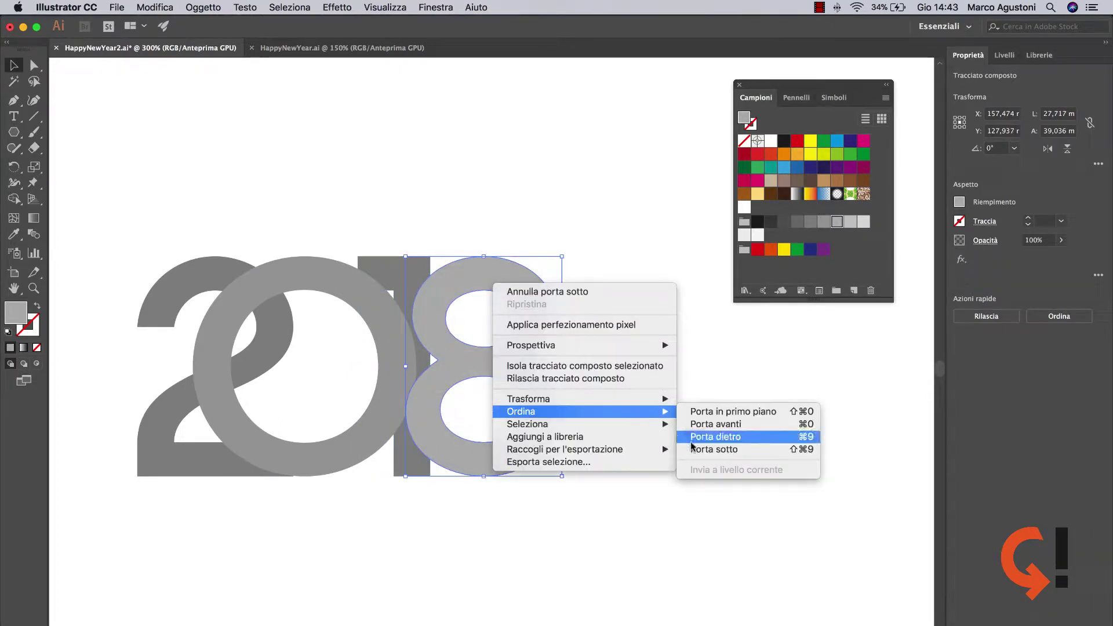
left_click(701, 449)
left_click(700, 414)
left_click_drag(434, 349, 594, 360)
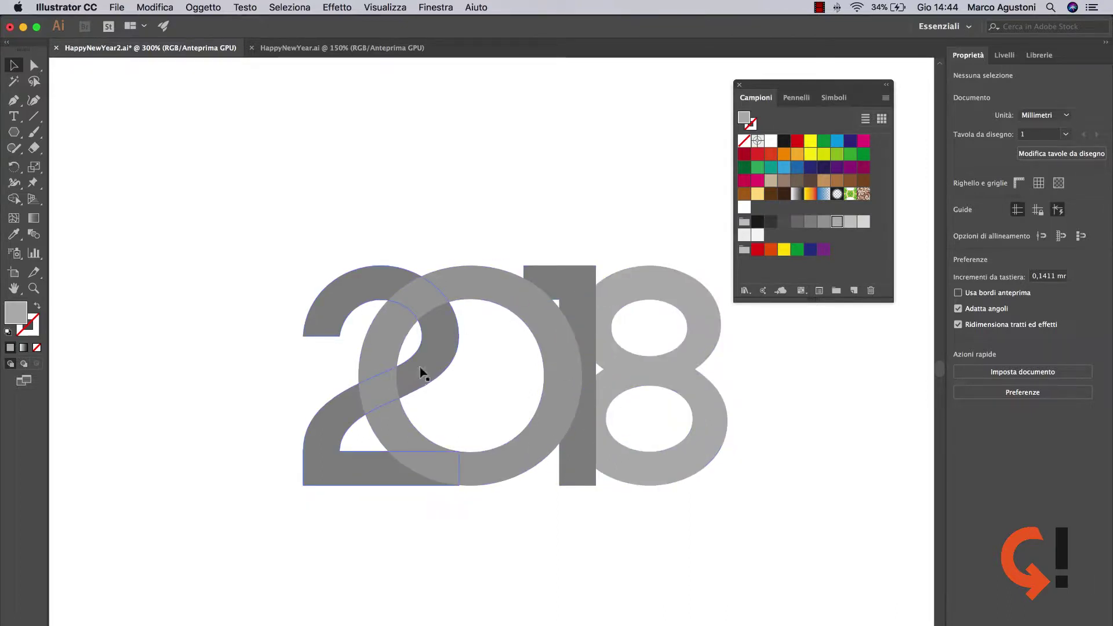
Draw a small rectangle just above the top of the 0.
key("super+plus")
key("super+plus")
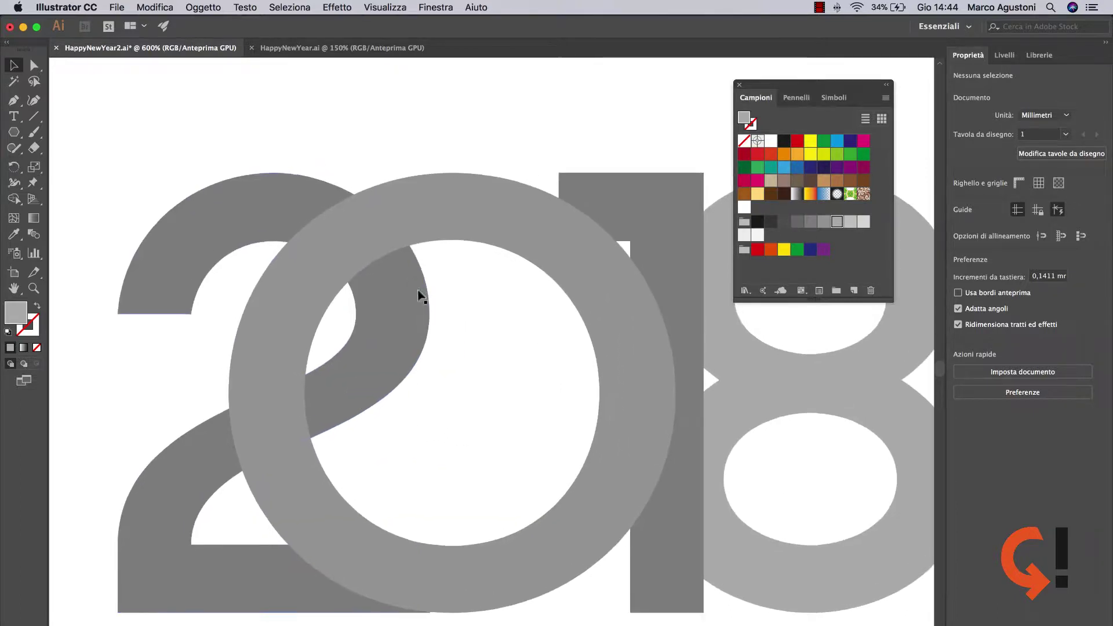
scroll(452, 278, "up", 2)
scroll(452, 278, "left", 1)
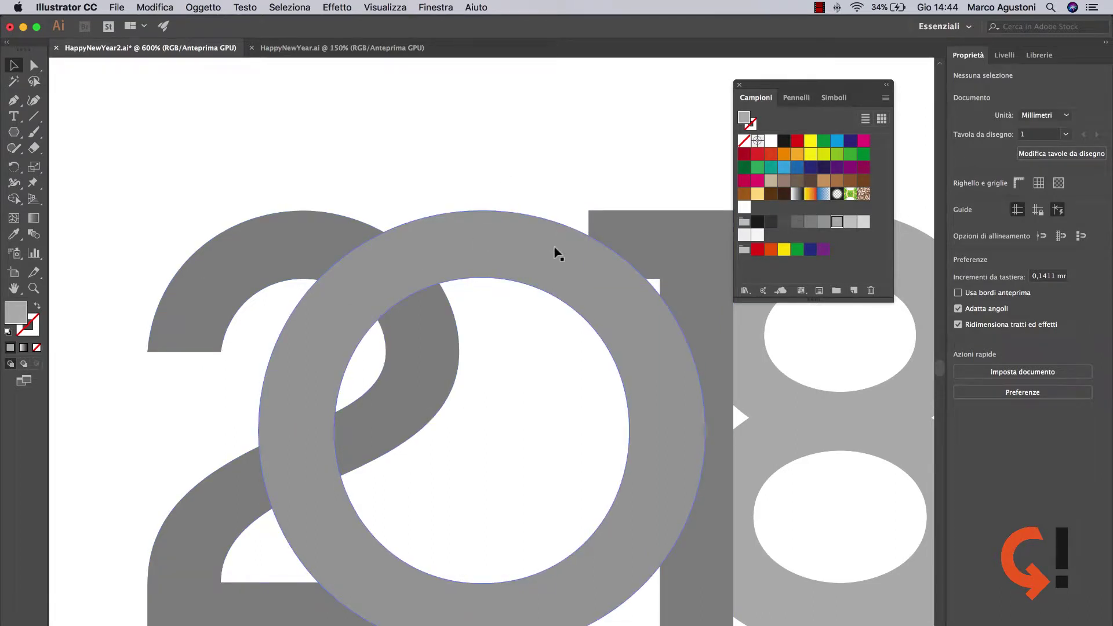
left_click(14, 132)
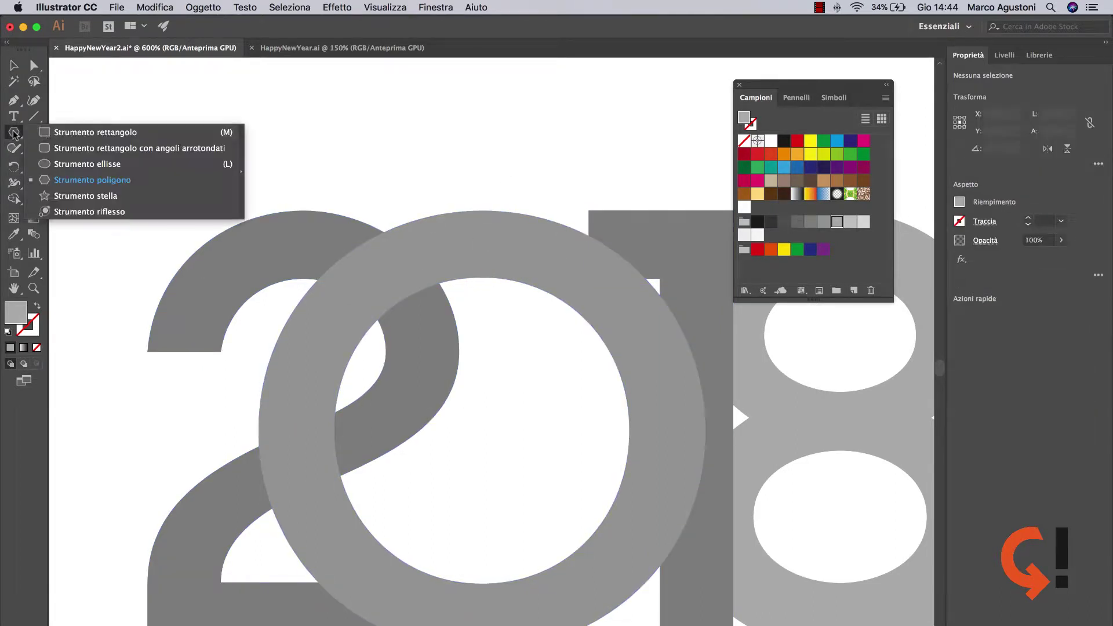
left_click(93, 132)
left_click_drag(446, 163, 540, 221)
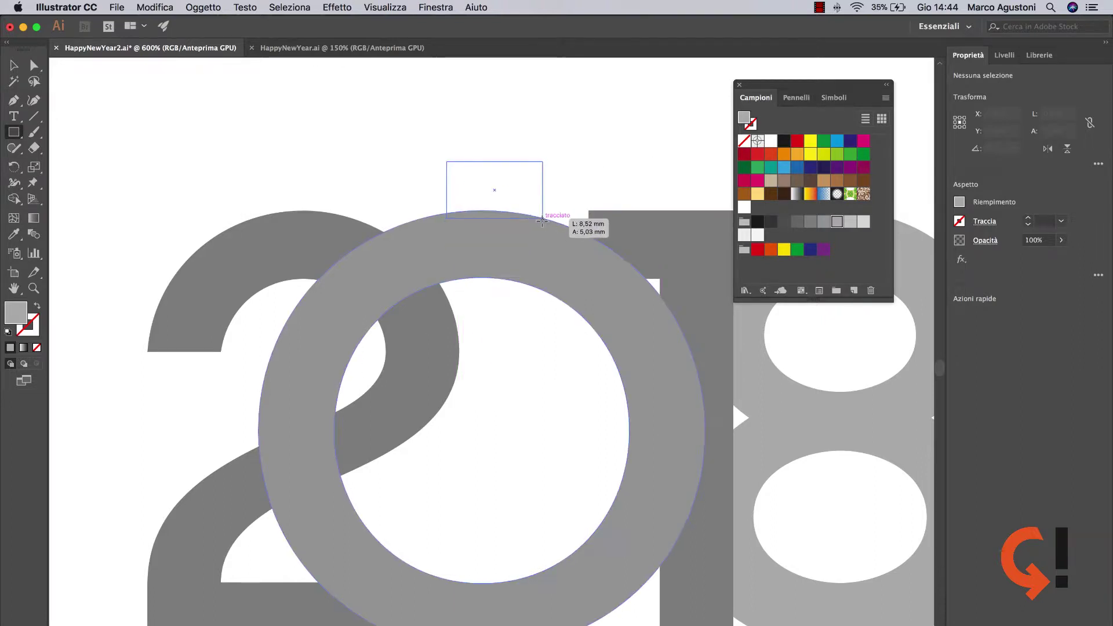
left_click_drag(540, 220, 542, 226)
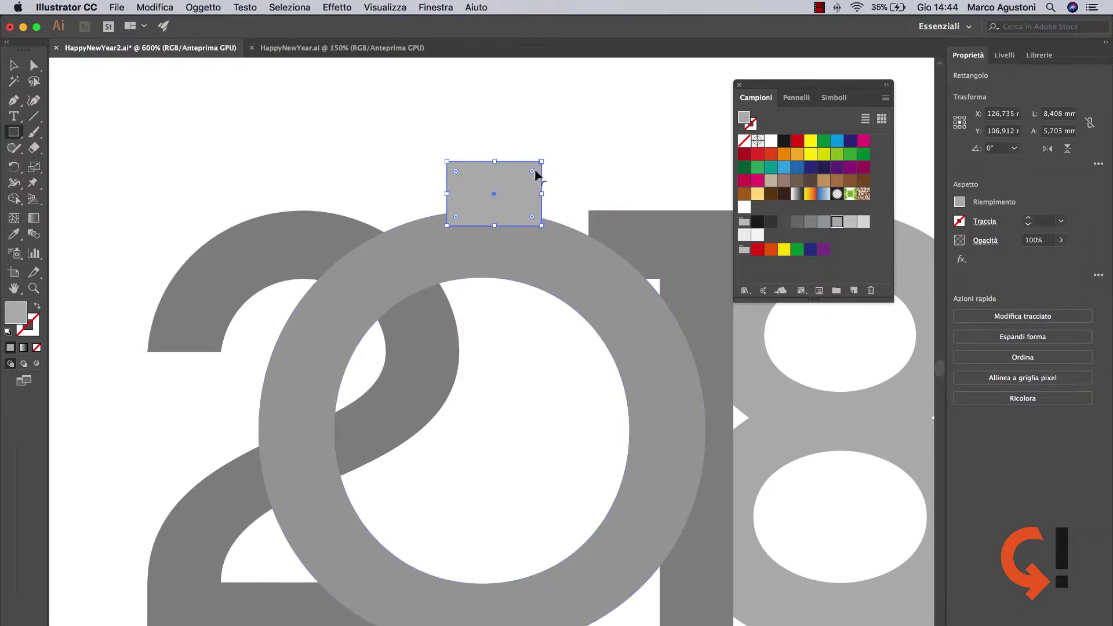
Round the rectangle's corners and enlarge it slightly to about 9.151 × 6.207 mm.
key("super+plus")
scroll(477, 315, "down", 4)
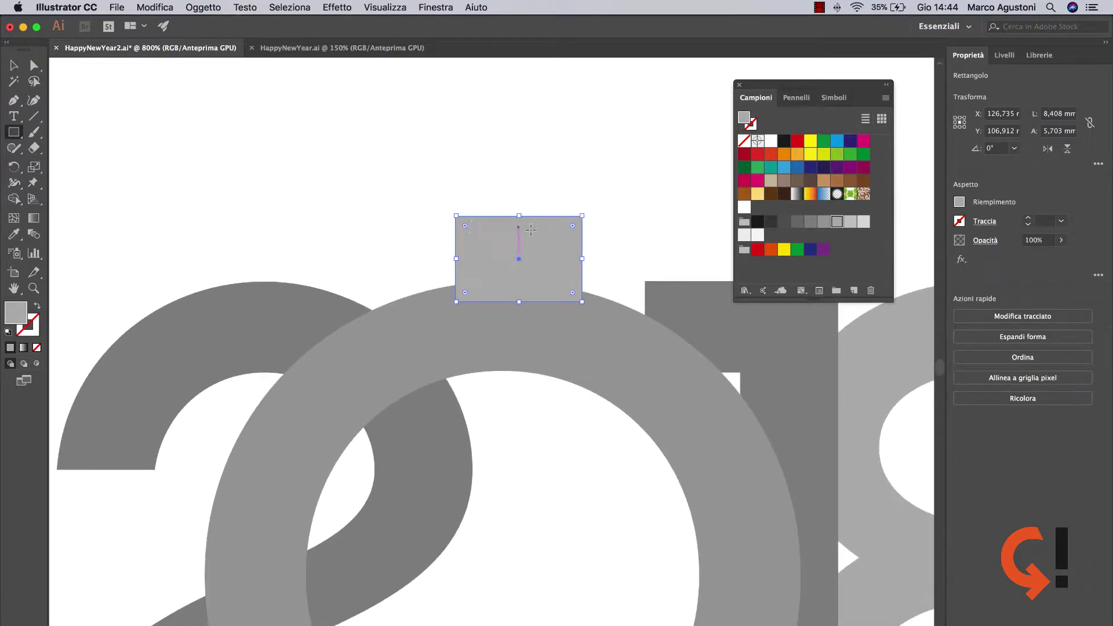
left_click_drag(571, 225, 569, 231)
left_click(13, 65)
left_click(478, 179)
left_click(533, 232)
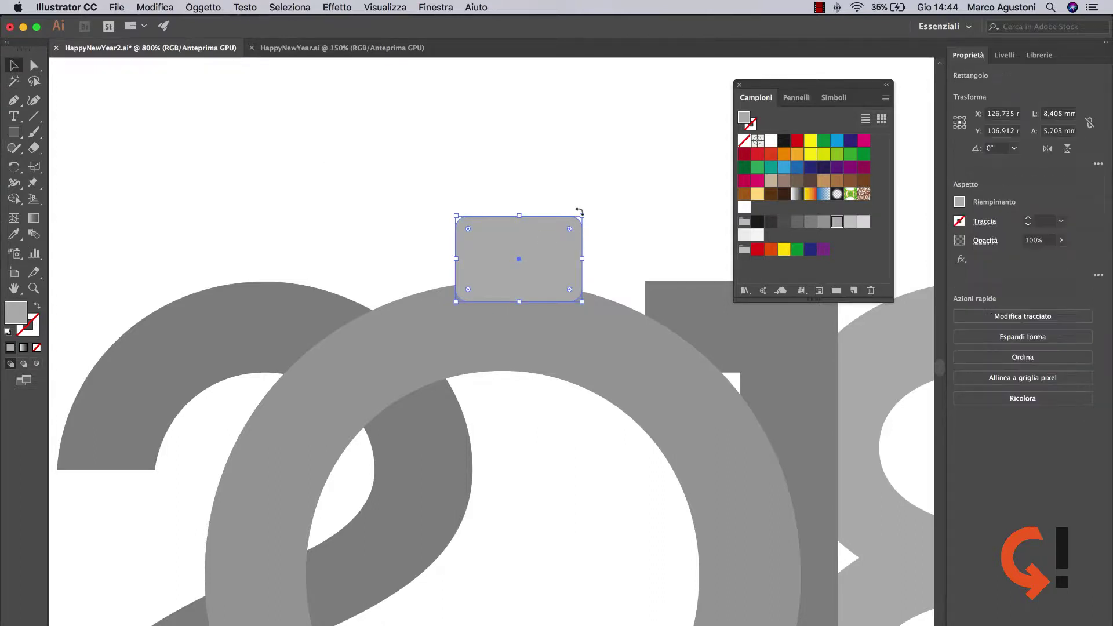
left_click_drag(581, 215, 587, 212)
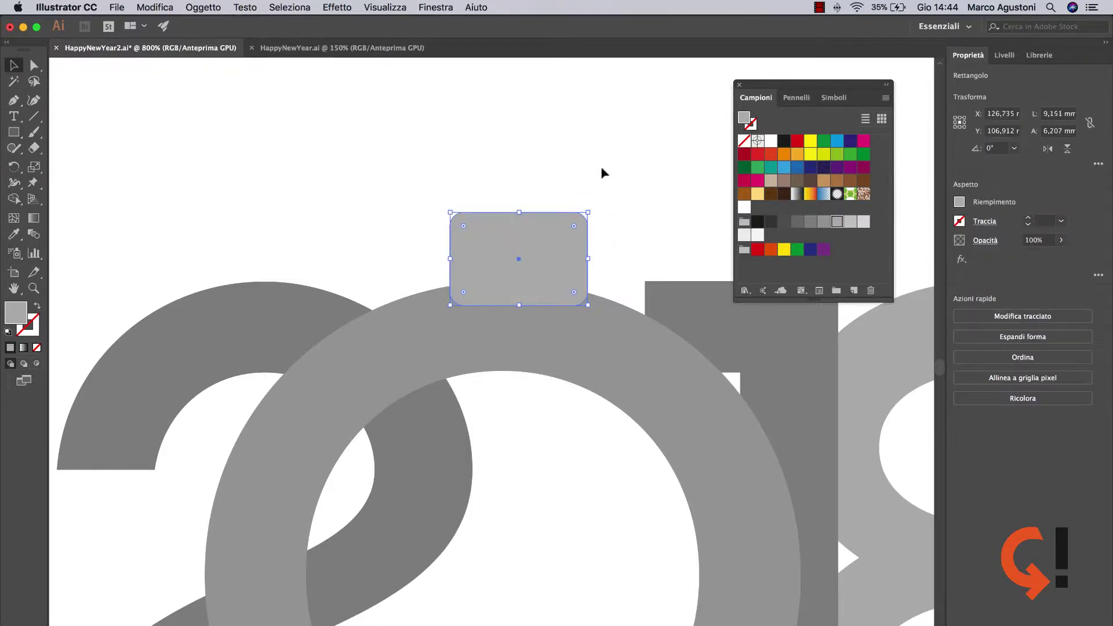
left_click(533, 201)
key("super+minus")
scroll(503, 284, "down", 2)
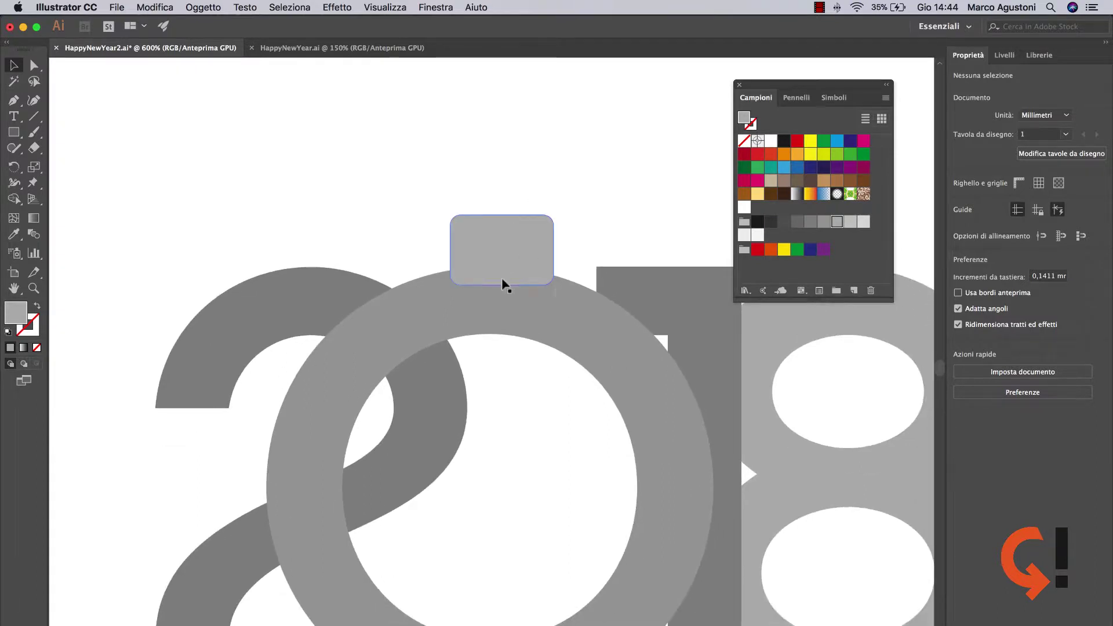
Align the rounded cap and 0 on horizontal centres, then unite them with Pathfinder.
left_click_drag(502, 193, 547, 340)
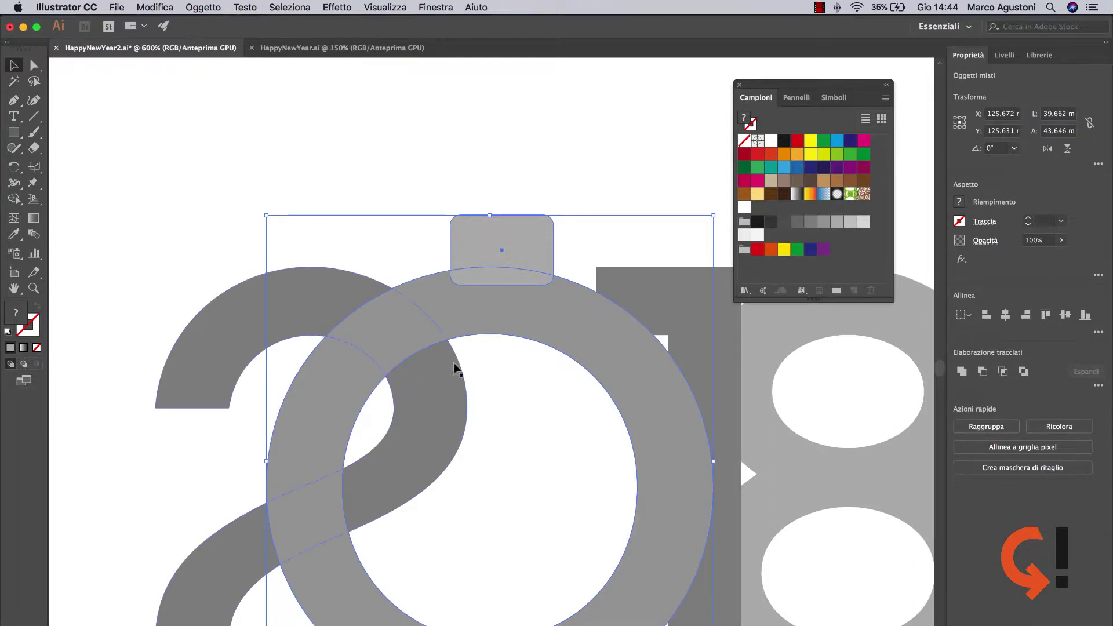
left_click(962, 315)
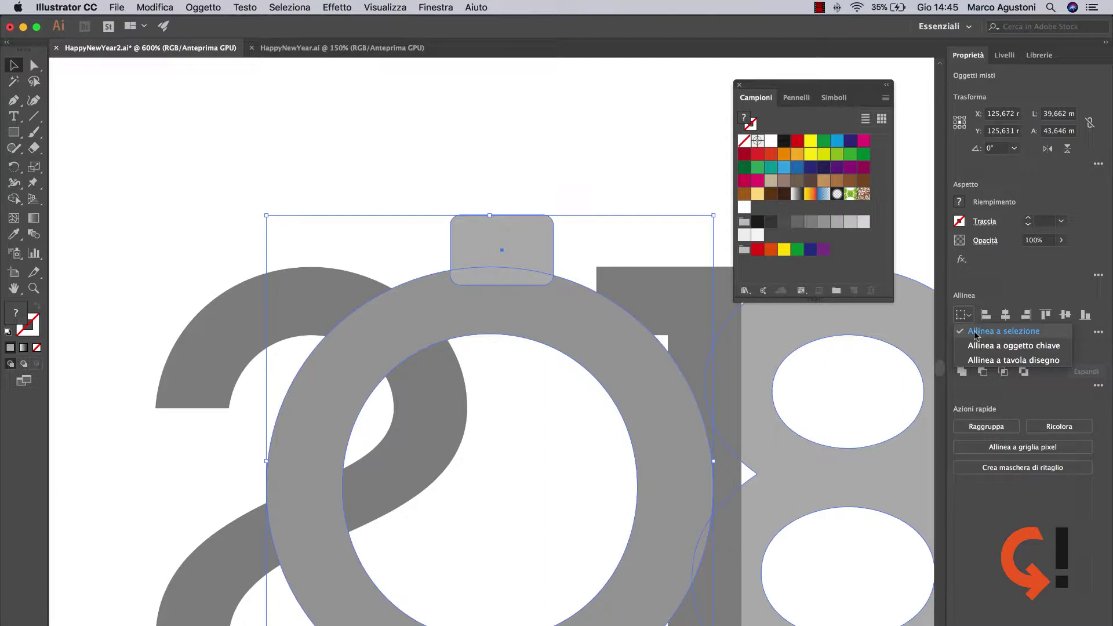
left_click(978, 331)
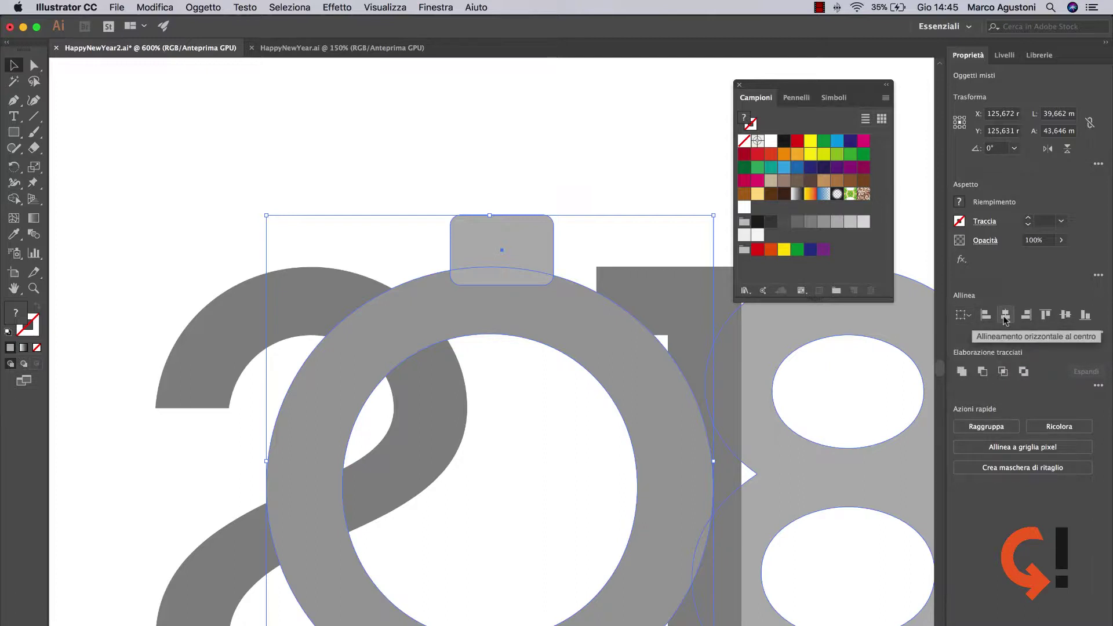
left_click(1005, 318)
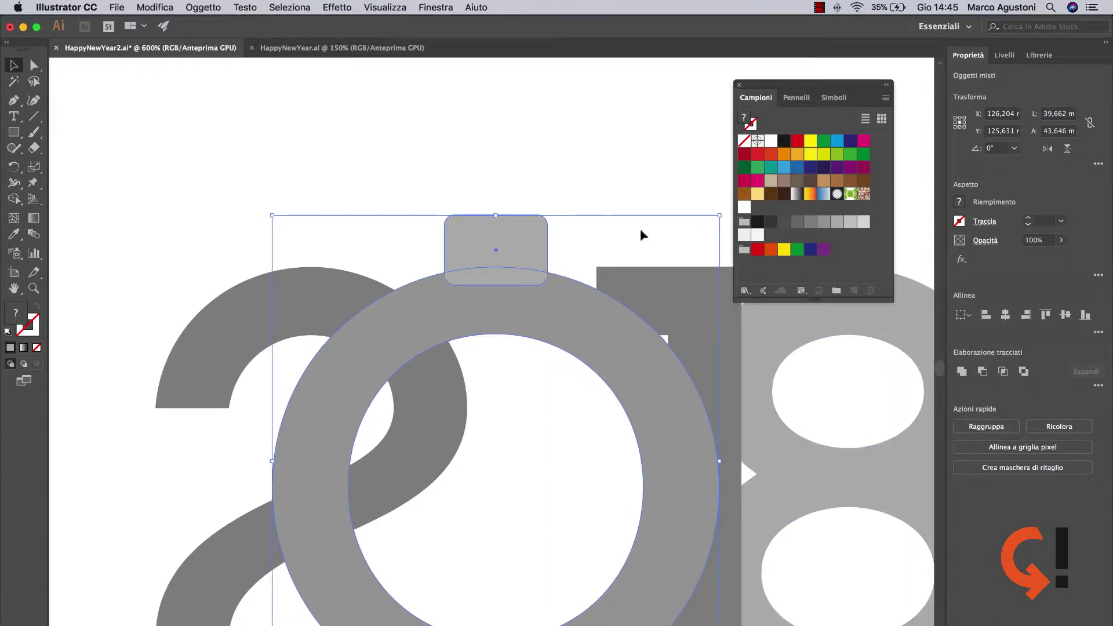
scroll(573, 441, "down", 1)
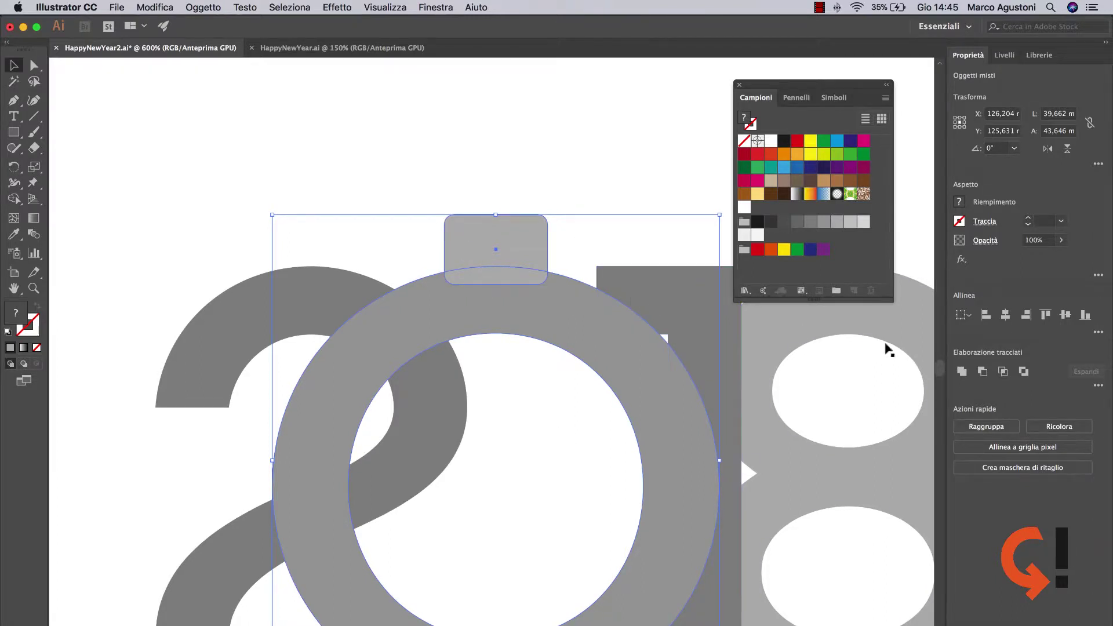
left_click(962, 372)
left_click(492, 165)
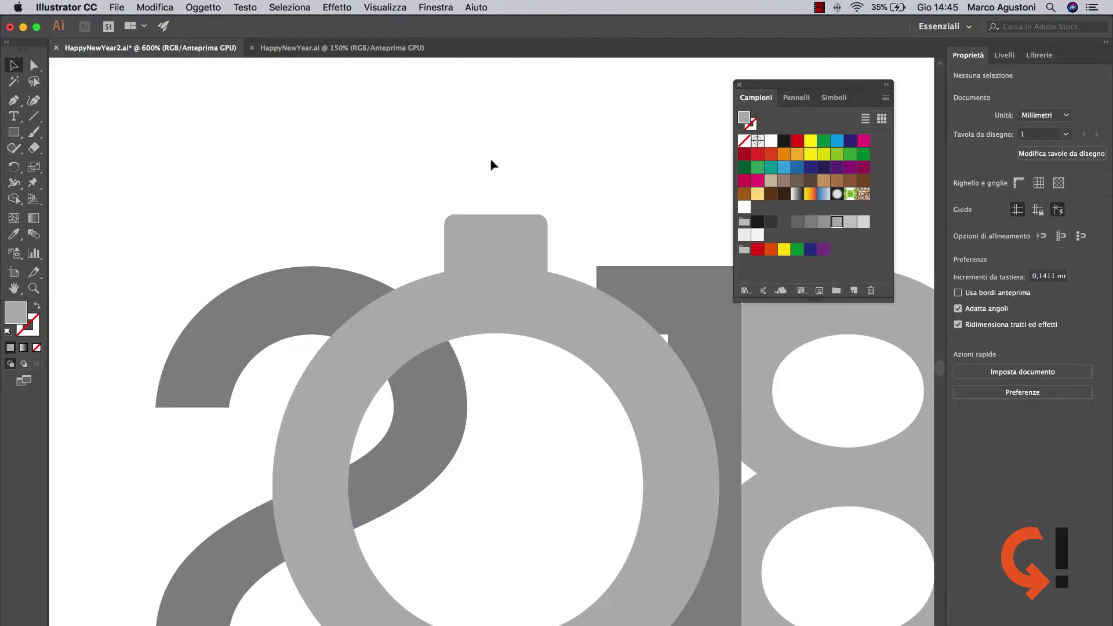
key("super+equal")
key("super+equal")
left_click_drag(490, 158, 475, 320)
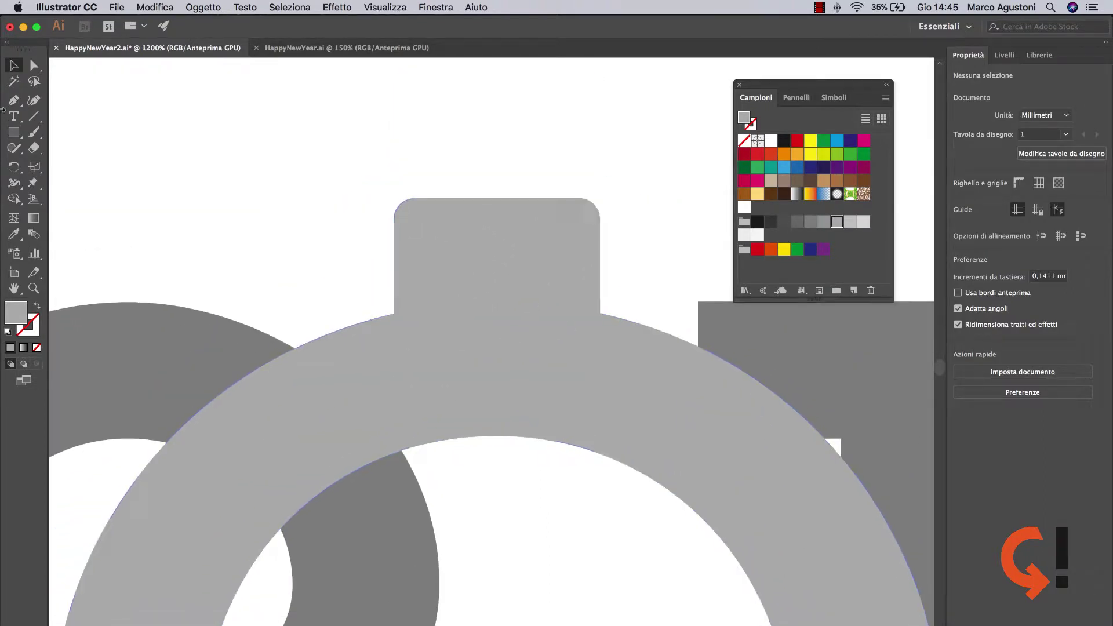
Draw a small white-filled circle on the ornament cap.
mouse_move(13, 133)
left_mouse_down()
mouse_move(61, 139)
mouse_move(60, 164)
left_mouse_up()
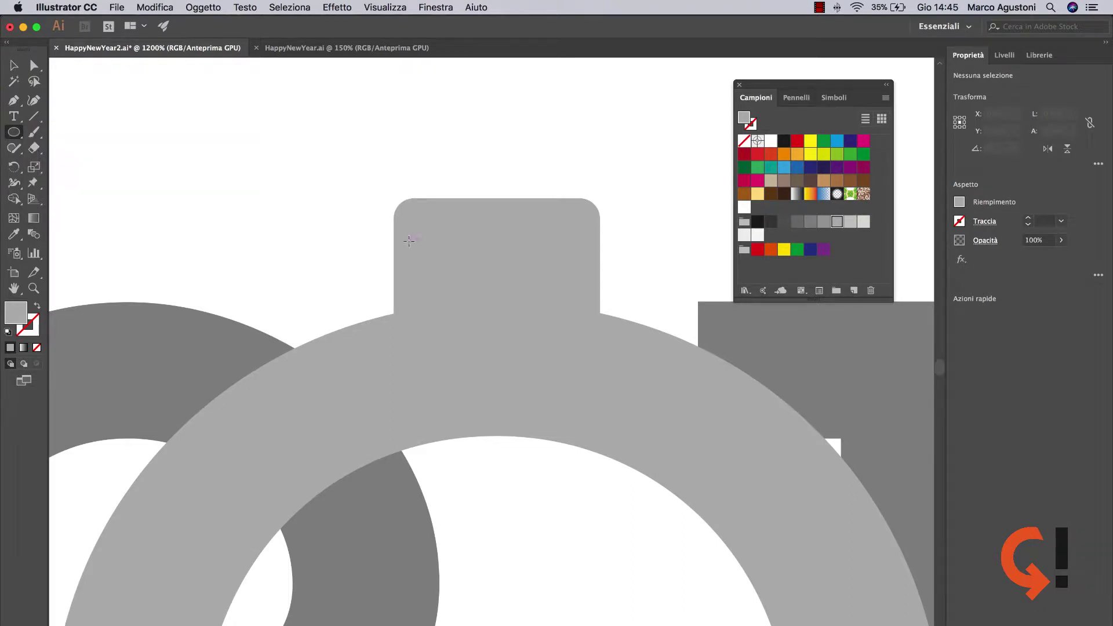
left_click_drag(440, 234, 455, 220)
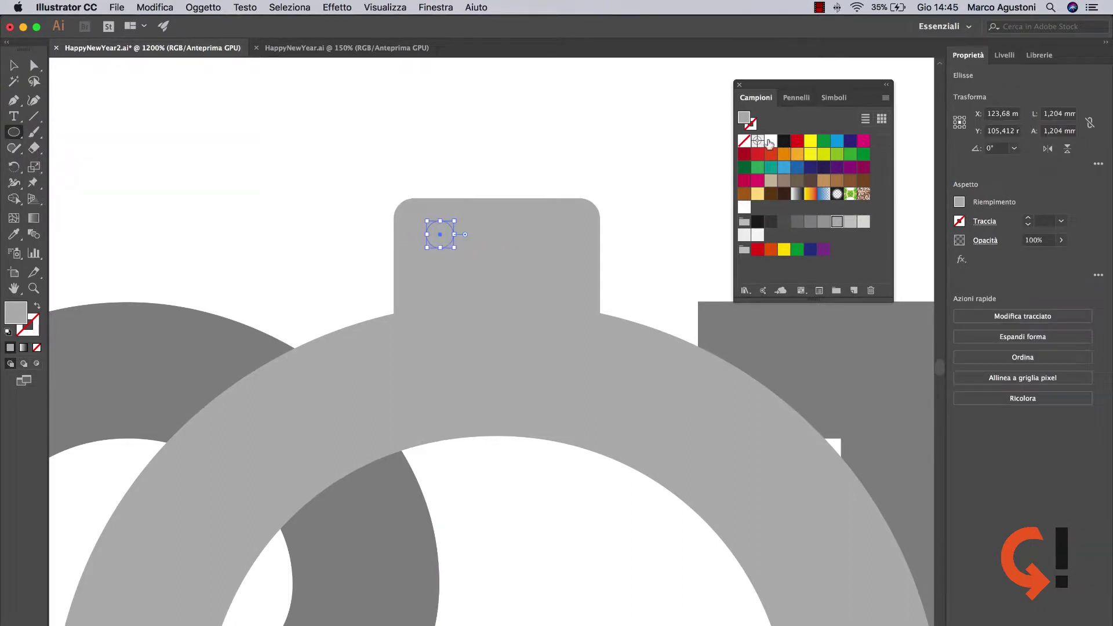
left_click(770, 141)
key("super+equal")
key("super+equal")
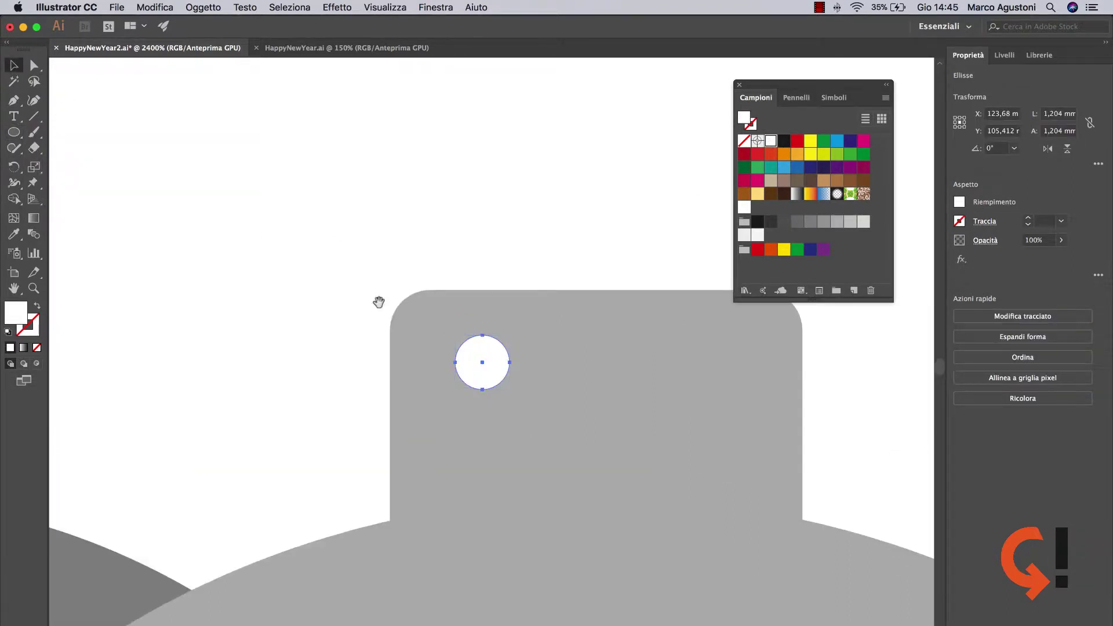
left_click_drag(379, 302, 335, 231)
left_click_drag(468, 264, 471, 259)
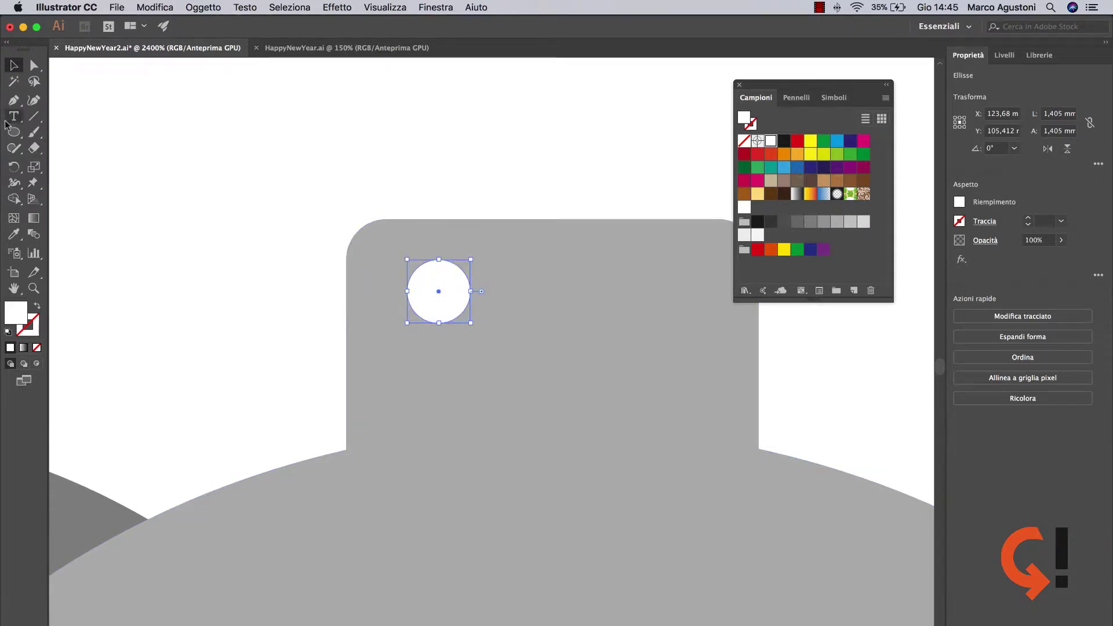
Add a 3-sided polygon rotated 180°, stretched into a cone just beneath the circle.
left_click_drag(14, 132, 127, 189)
mouse_move(186, 167)
left_mouse_down("shift")
mouse_move(216, 137)
mouse_move(107, 174)
left_mouse_up("shift")
key("v")
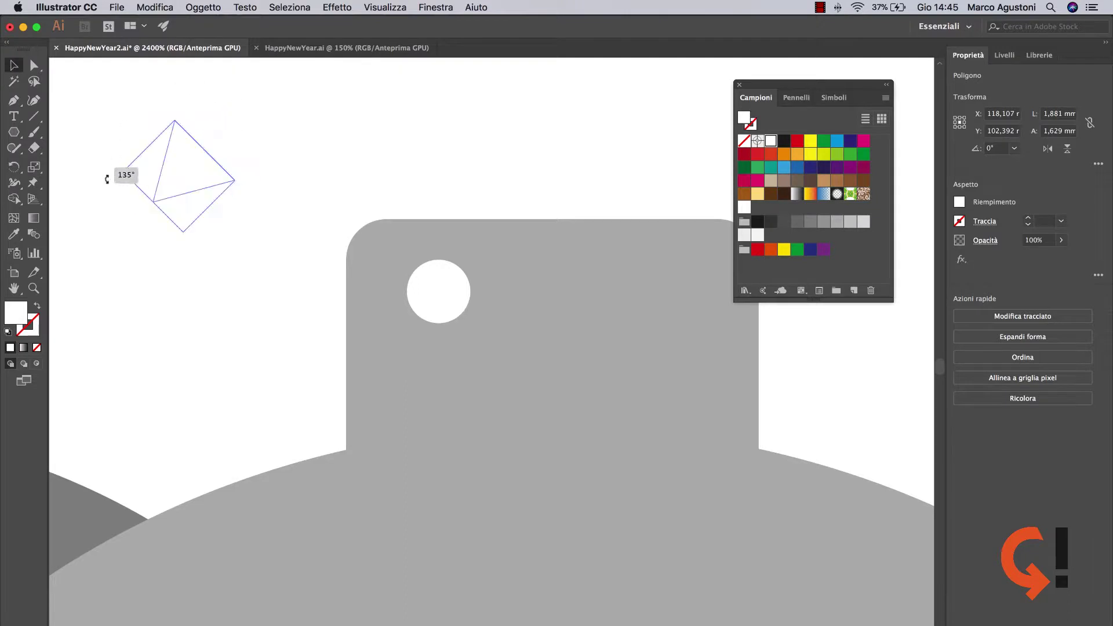
left_click_drag(236, 113, 127, 232)
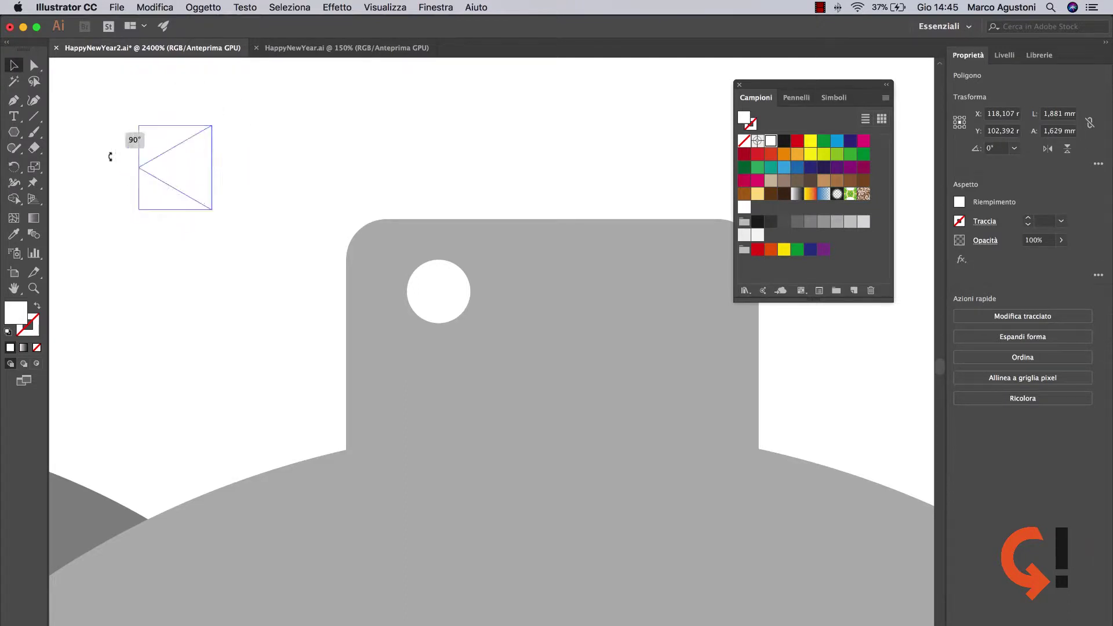
mouse_move(194, 164)
left_mouse_down()
mouse_move(414, 318)
mouse_move(445, 320)
left_mouse_up()
left_click_drag(439, 369, 438, 434)
key("super+plus")
key("super+plus")
key("super+plus")
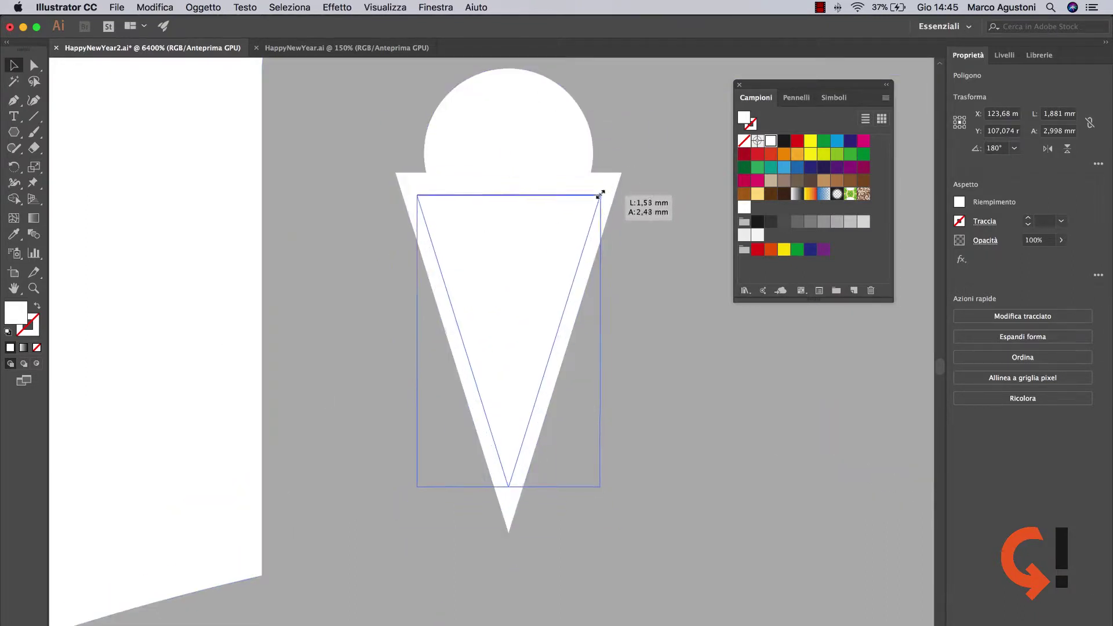
left_click_drag(623, 172, 589, 207)
left_click_drag(539, 256, 540, 228)
left_click(154, 256)
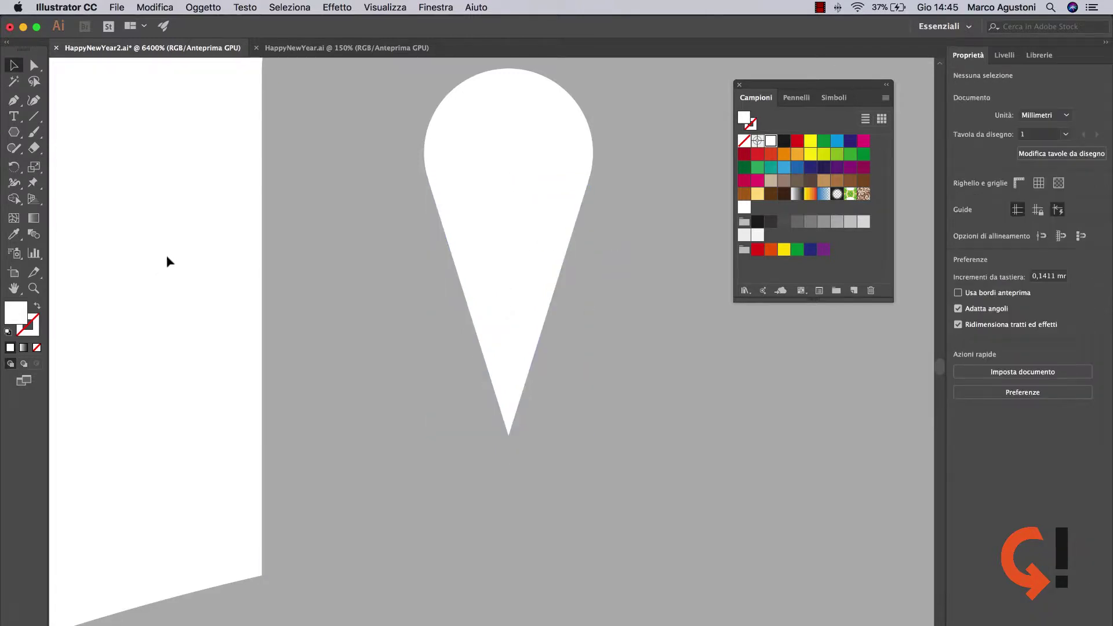
key("super+minus")
key("super+minus")
Unite the white circle and cone into one teardrop with Pathfinder.
left_click(408, 304)
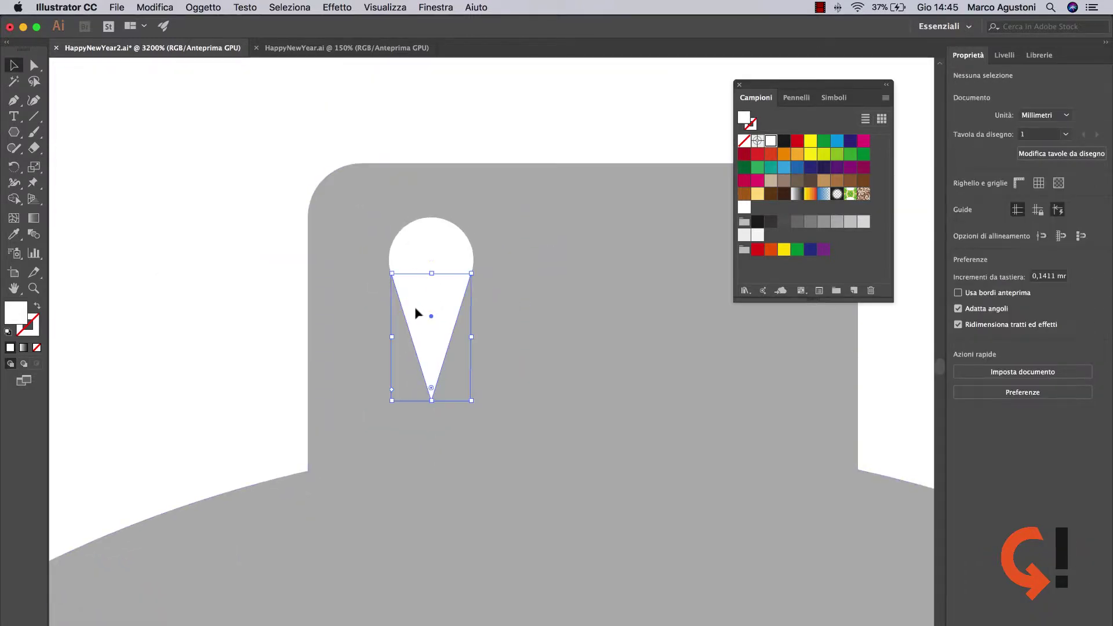
left_click(430, 242, "shift")
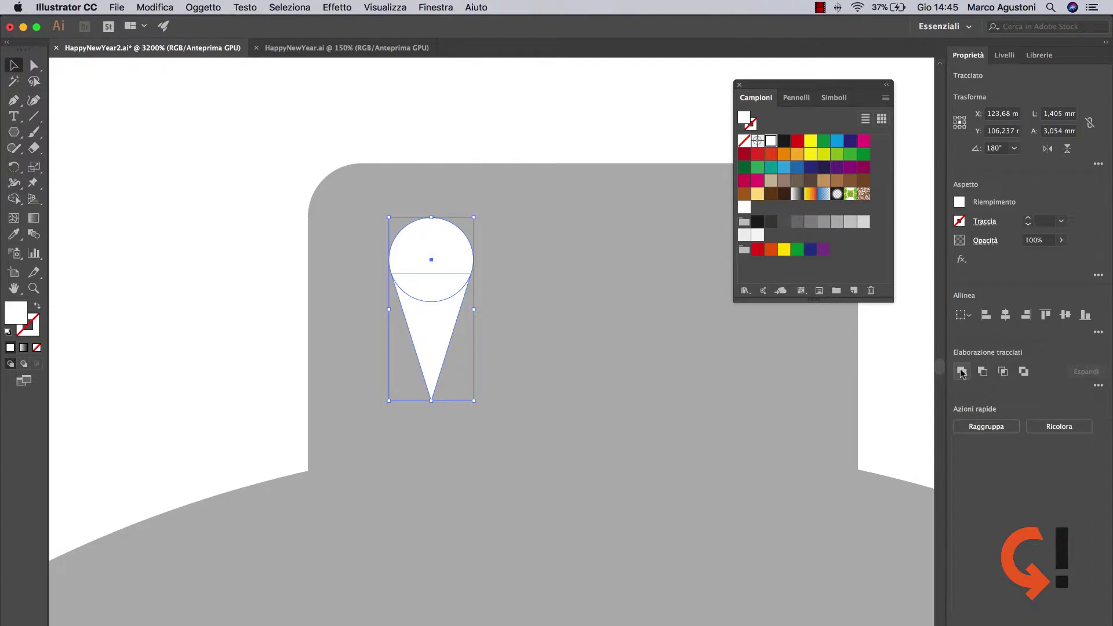
left_click(960, 372)
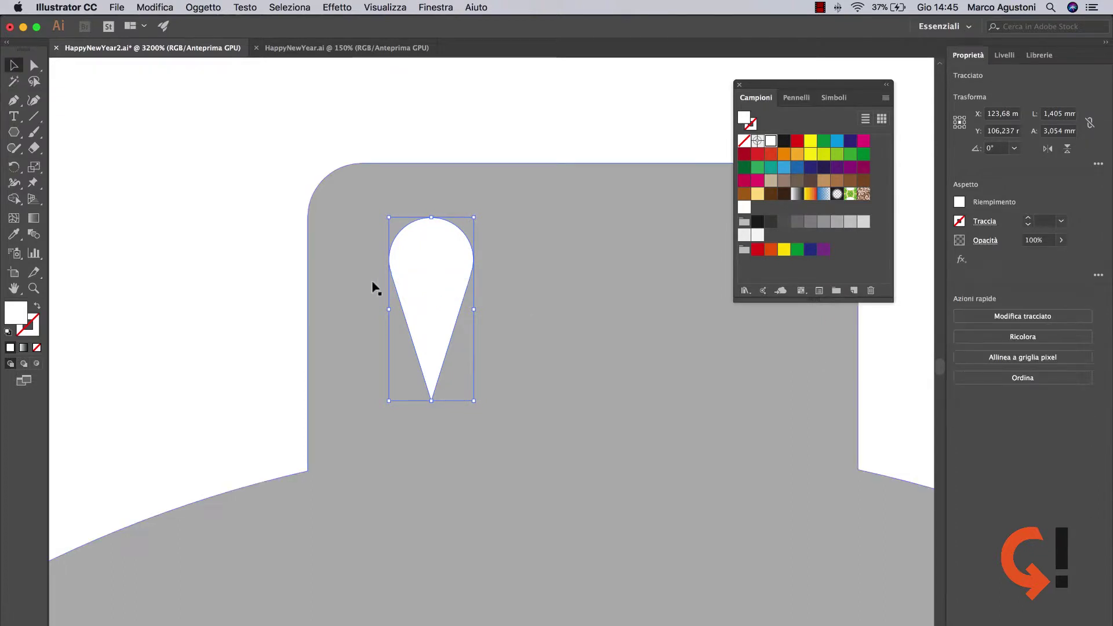
scroll(433, 293, "right", 5)
Duplicate the teardrop into a row of three, flip the middle one 180°, and select all three.
mouse_move(274, 274)
left_mouse_down()
mouse_move(586, 276)
mouse_move(442, 276)
left_mouse_up()
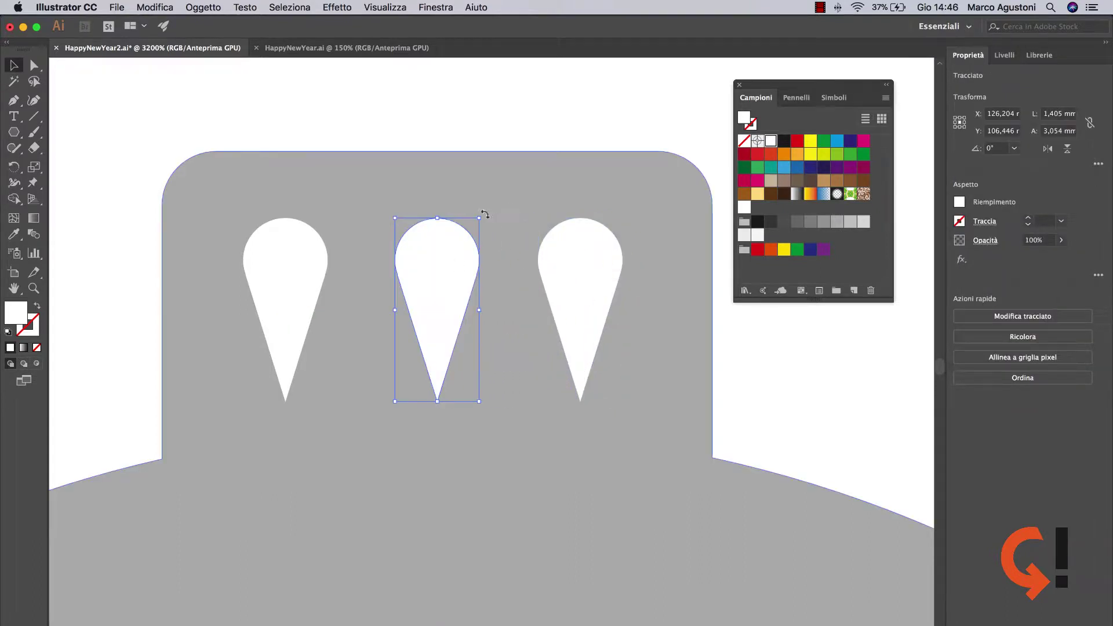
left_click_drag(485, 214, 389, 405)
left_click_drag(429, 341, 426, 343)
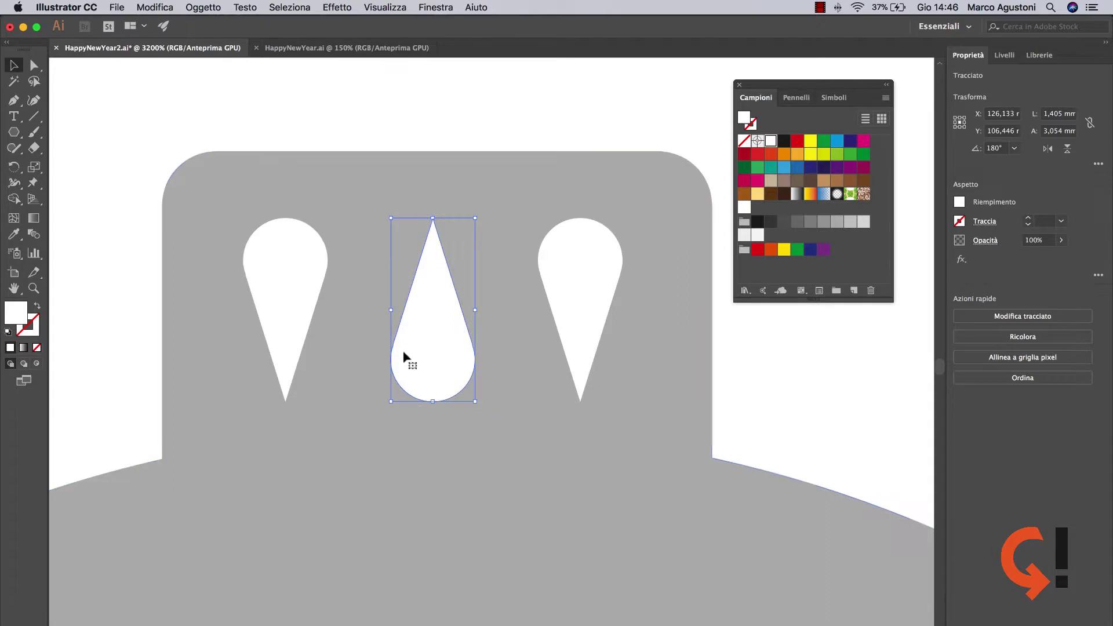
left_click(286, 284, "shift")
left_click(585, 278, "shift")
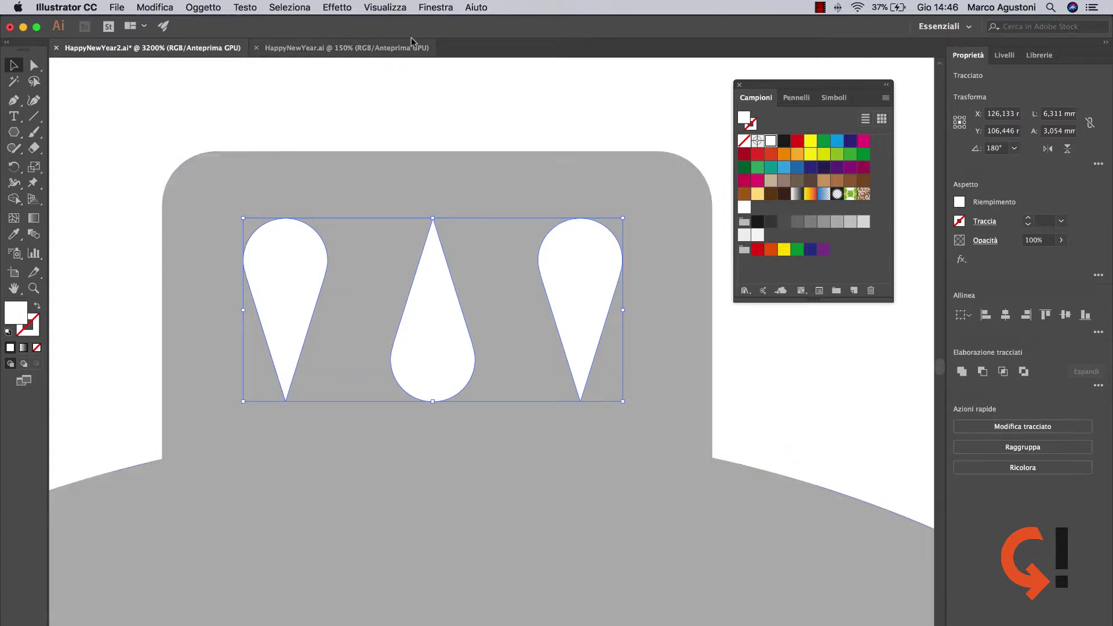
Distribute the three teardrops by horizontal centre with the Align panel and group them.
left_click(429, 8)
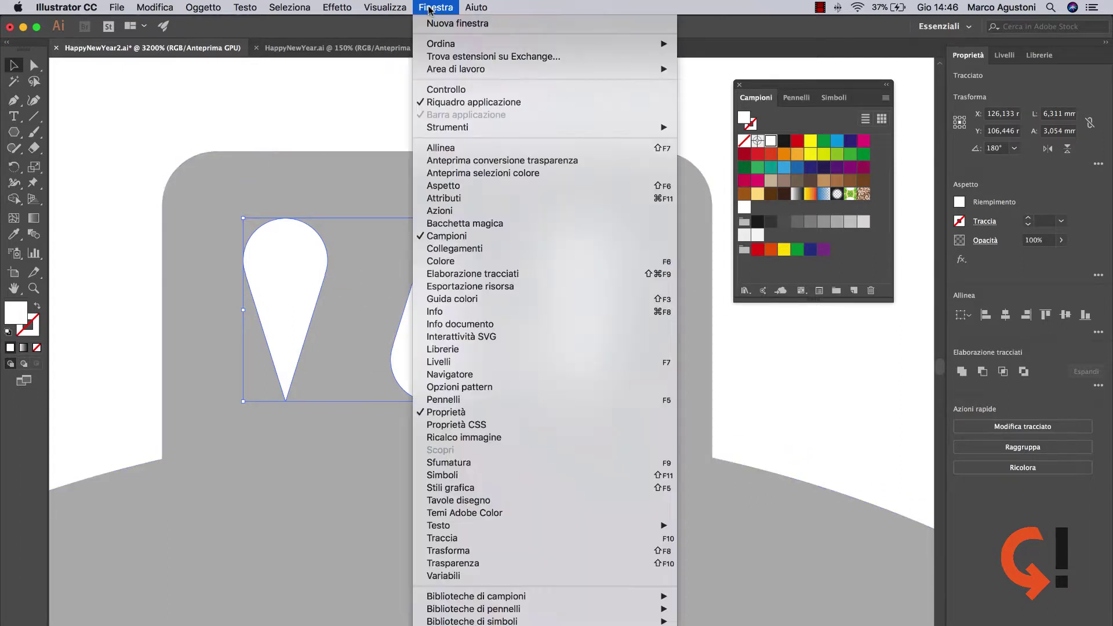
left_click(441, 147)
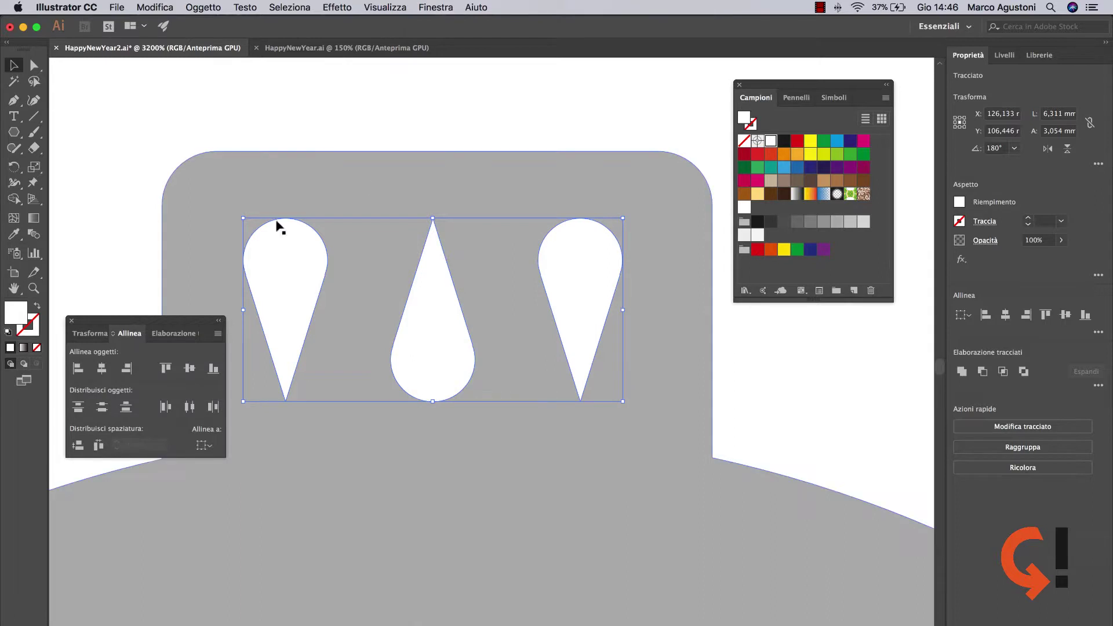
left_click(189, 407)
left_click(72, 320)
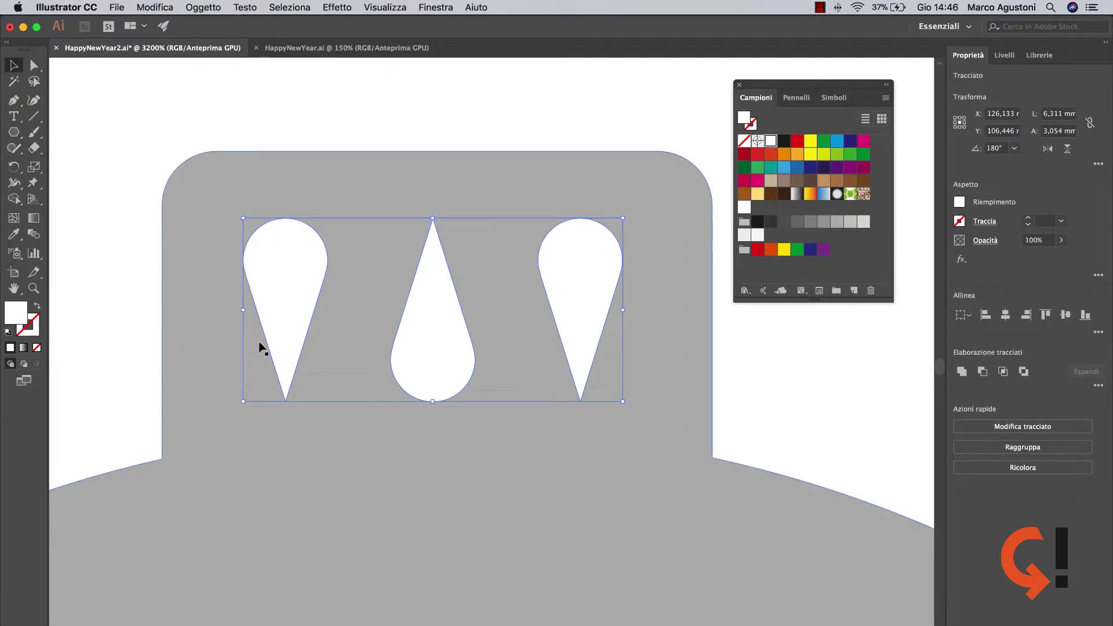
key("super+minus")
key("super+minus")
key("super+minus")
key("super+minus")
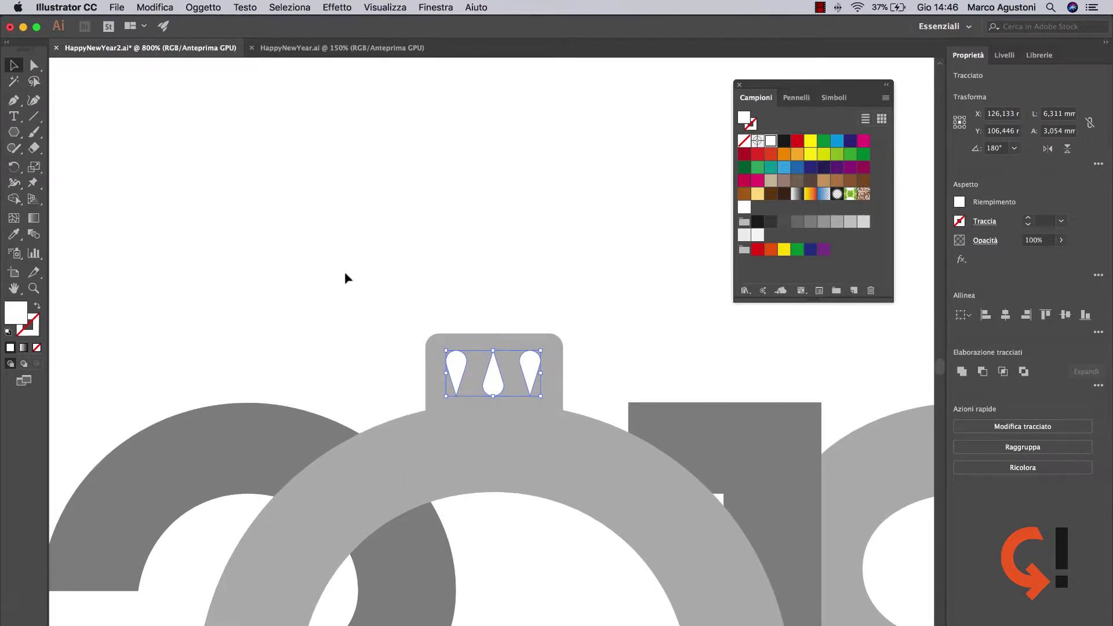
key("super+g")
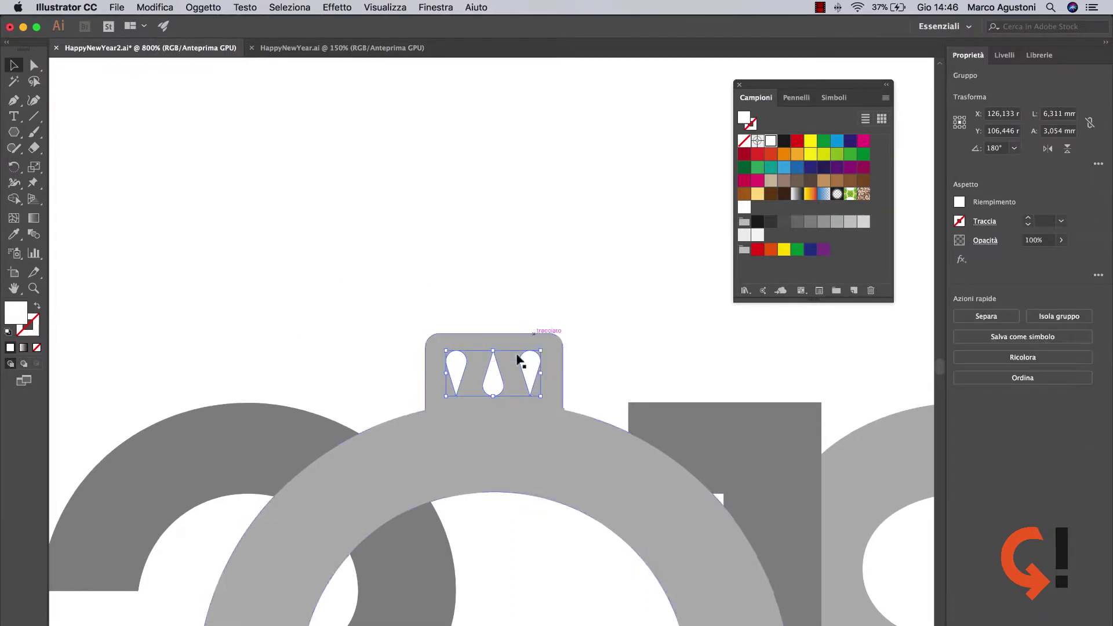
Centre the teardrop group horizontally on the ornament.
left_click(557, 449, "shift")
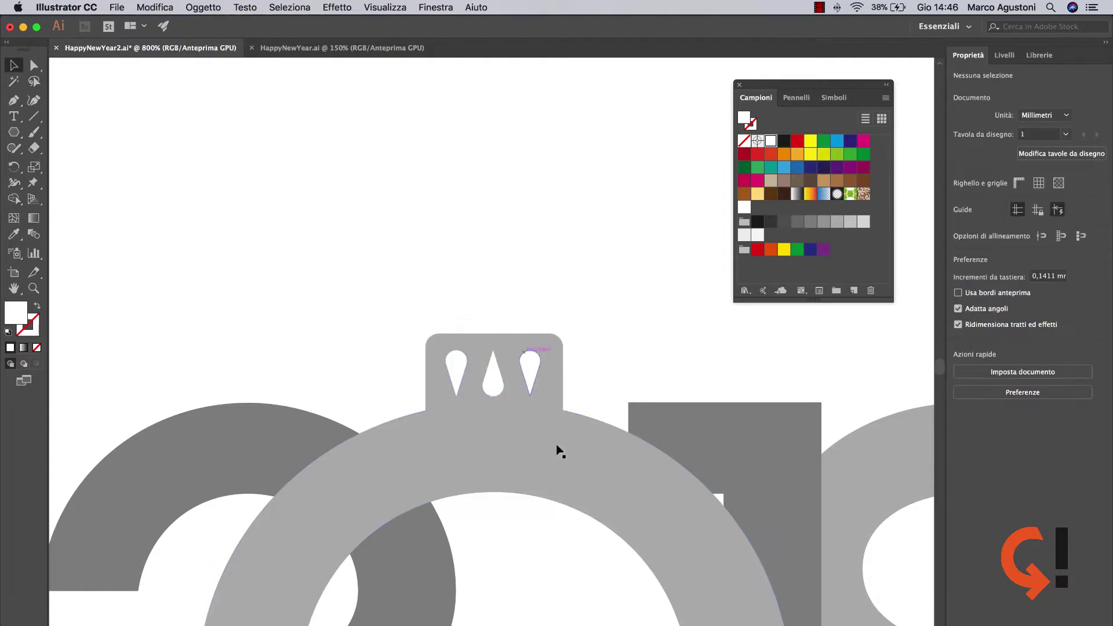
key("super+8")
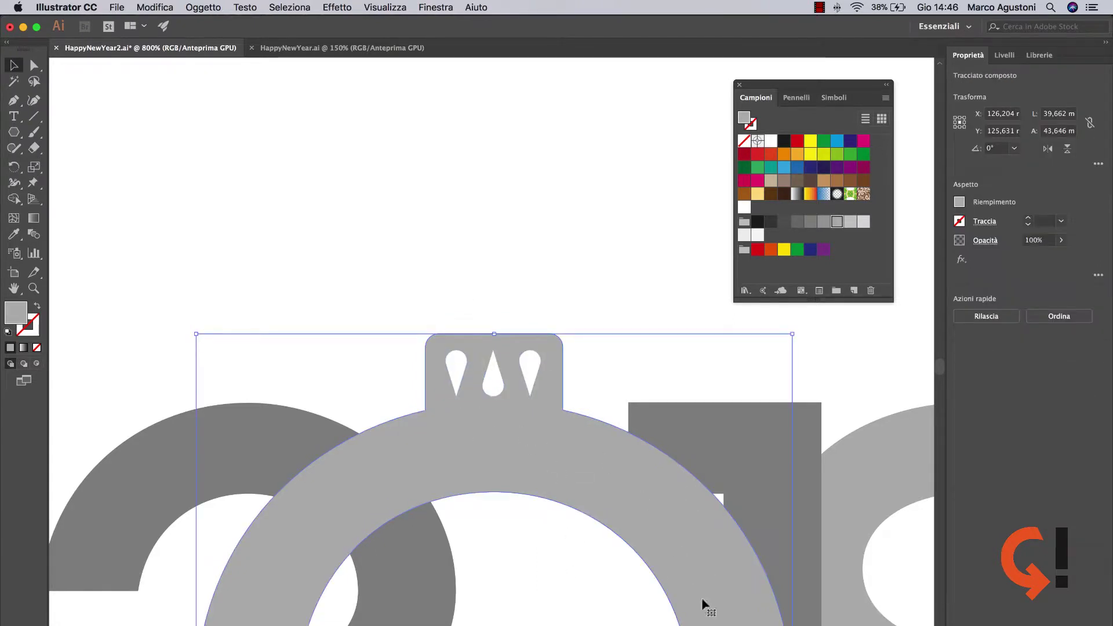
left_click(525, 375, "shift")
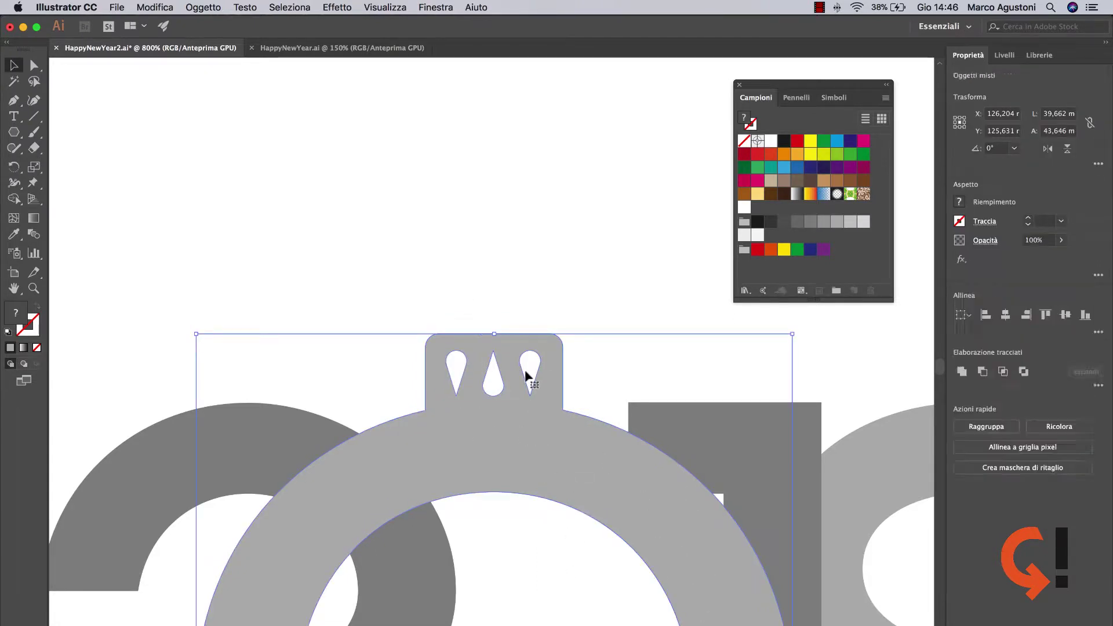
left_click(1005, 315)
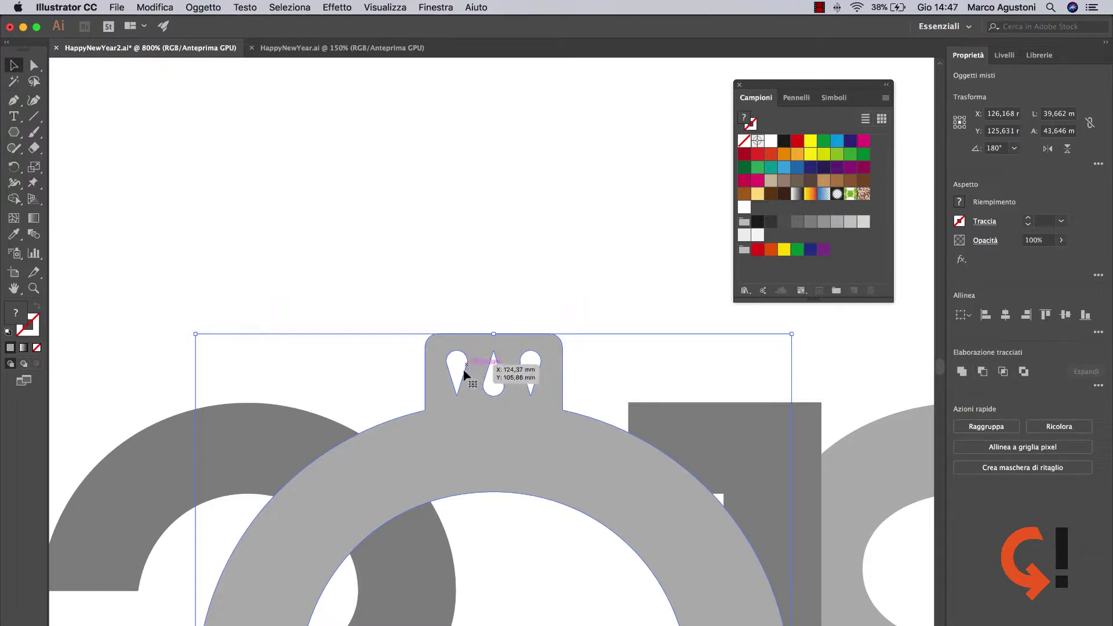
Punch the teardrops out of the ornament cap with Pathfinder Minus Front.
left_click(466, 326)
left_click(452, 373)
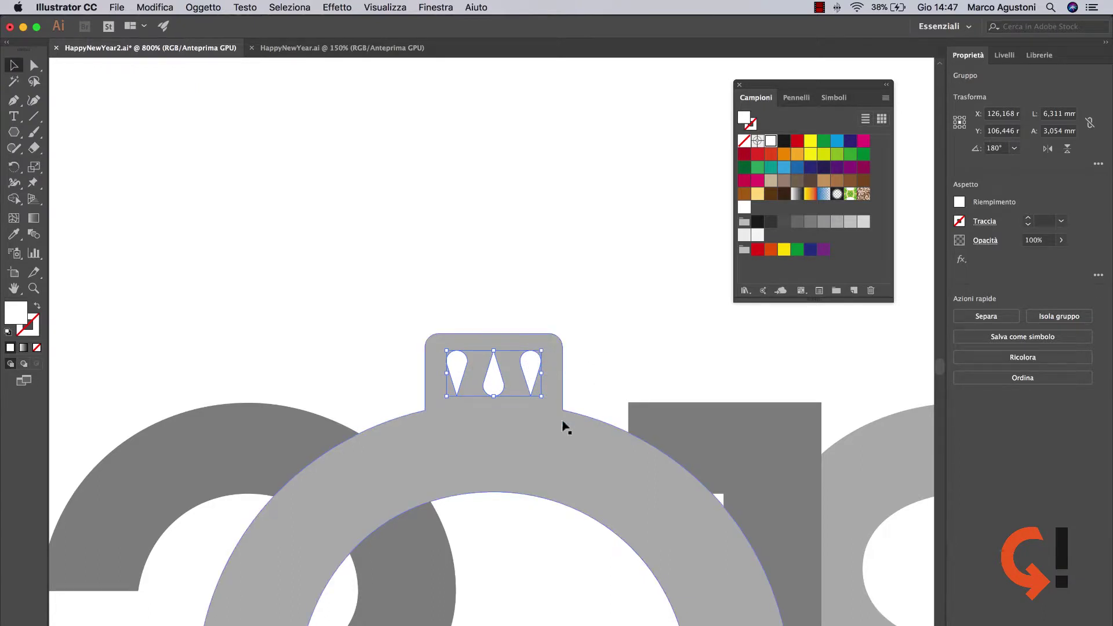
left_click_drag(425, 286, 567, 391)
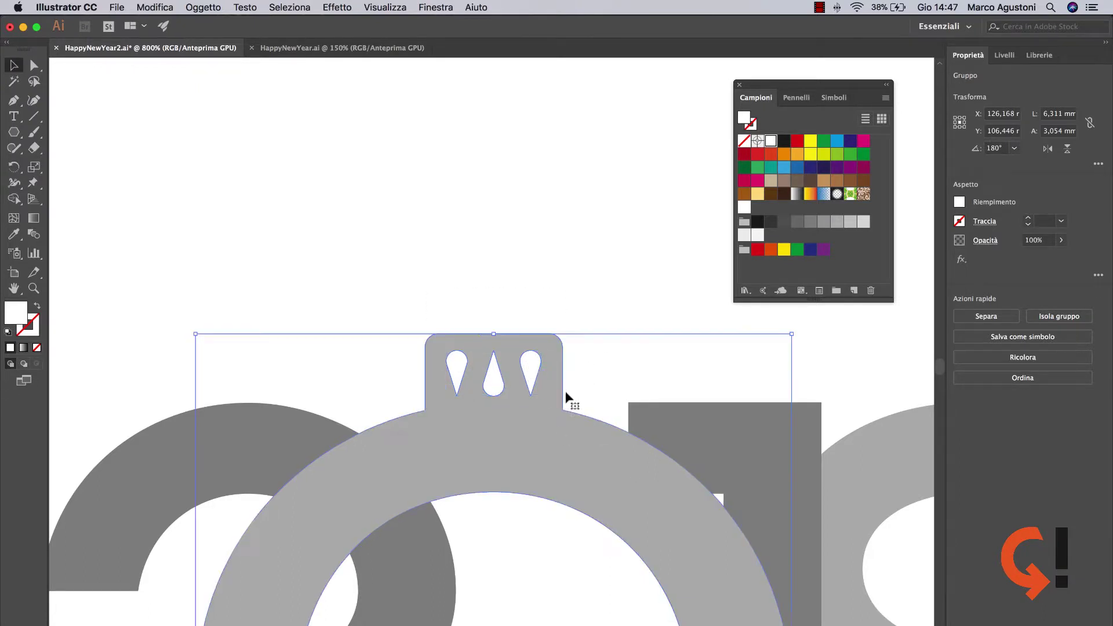
left_click(420, 307)
left_click_drag(597, 305, 452, 325)
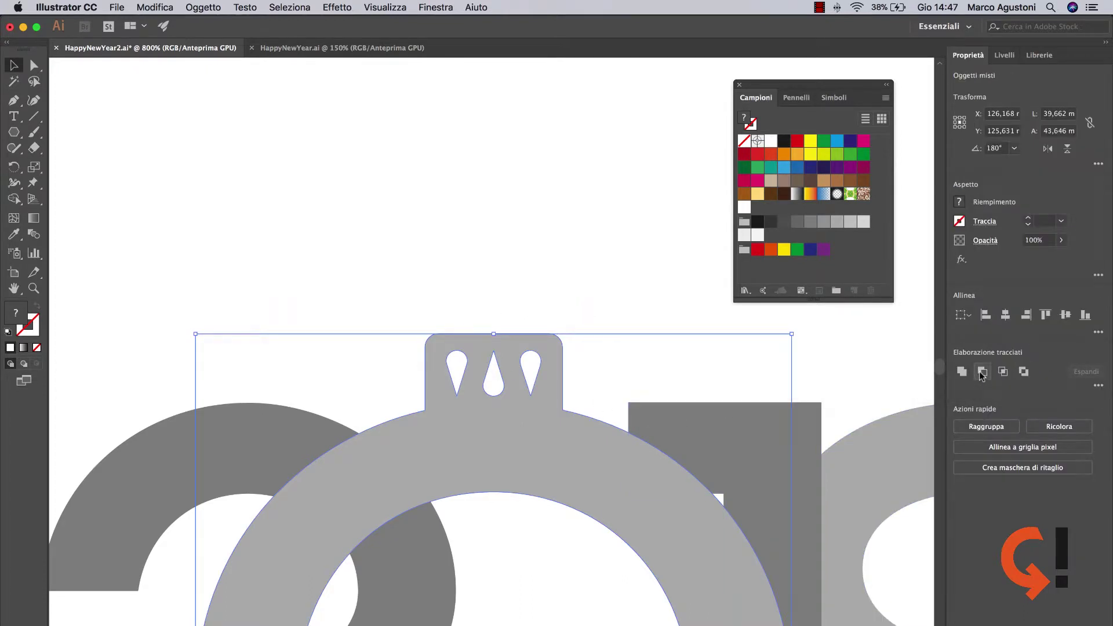
left_click(981, 374)
left_click(474, 307)
key("super+equal")
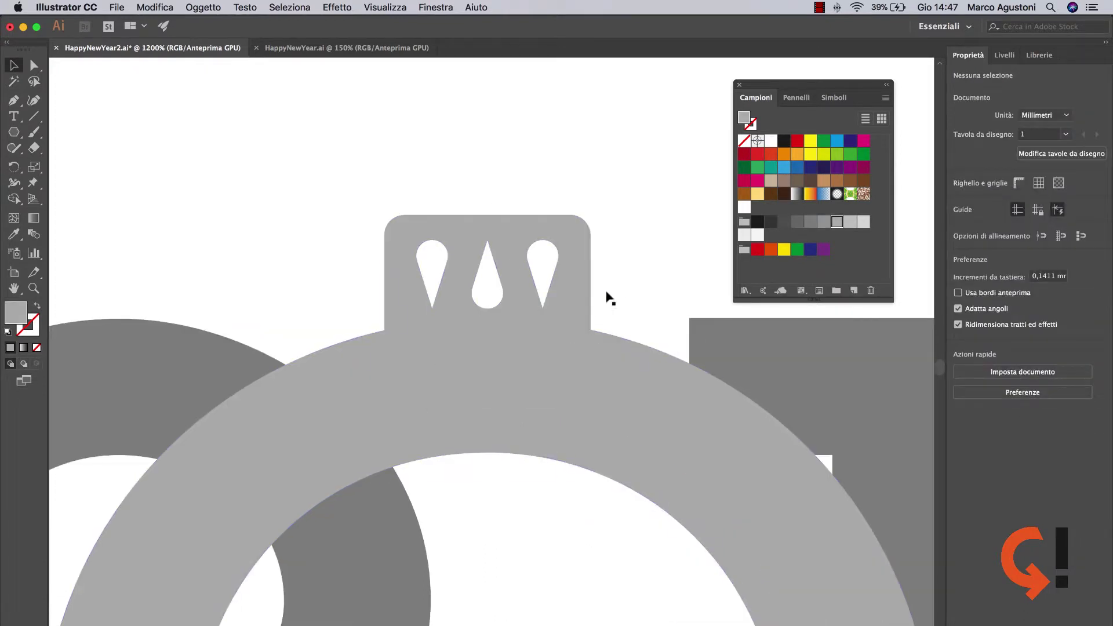
left_click(468, 233)
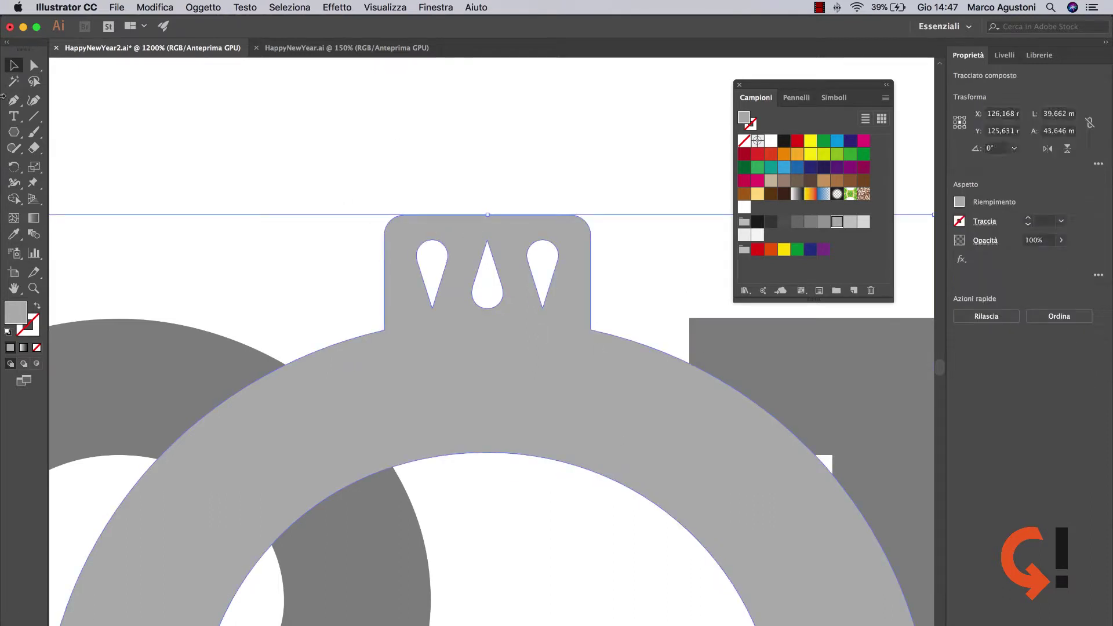
left_click_drag(14, 133, 57, 124)
left_click_drag(341, 94, 360, 124)
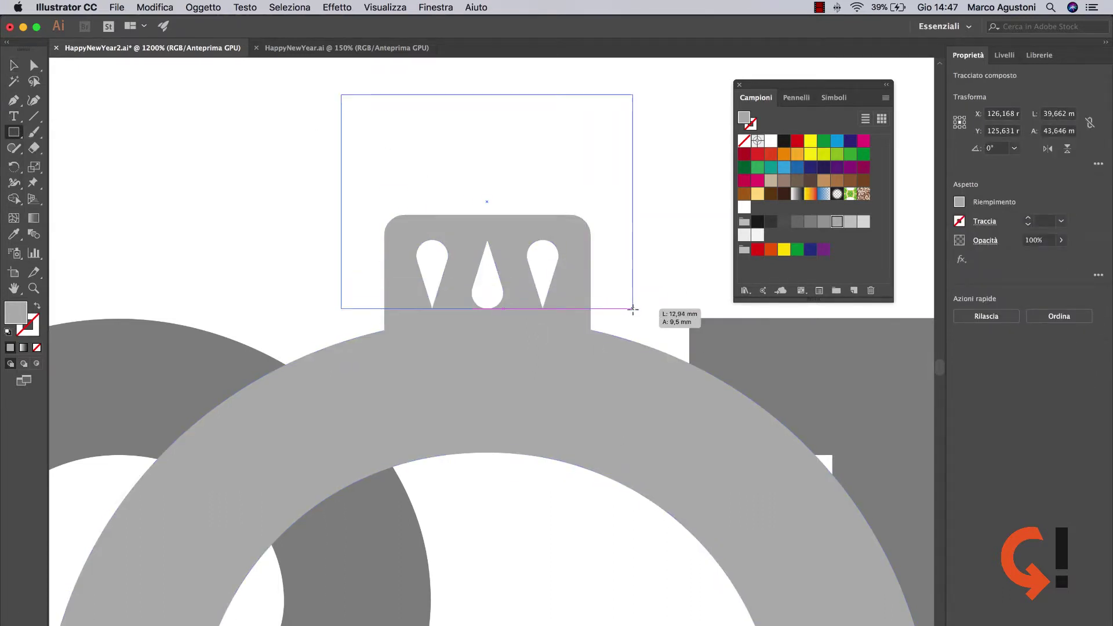
left_click_drag(490, 241, 633, 309)
key("v")
left_click(797, 142)
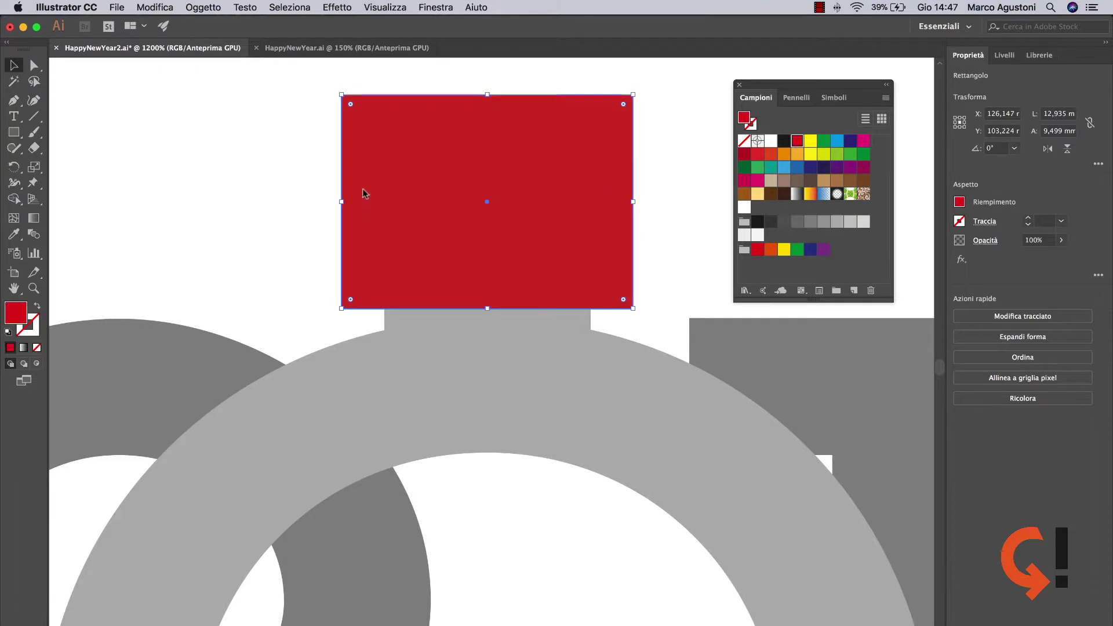
right_click(364, 192)
left_click(553, 431)
left_click(263, 165)
left_click_drag(513, 183, 502, 138)
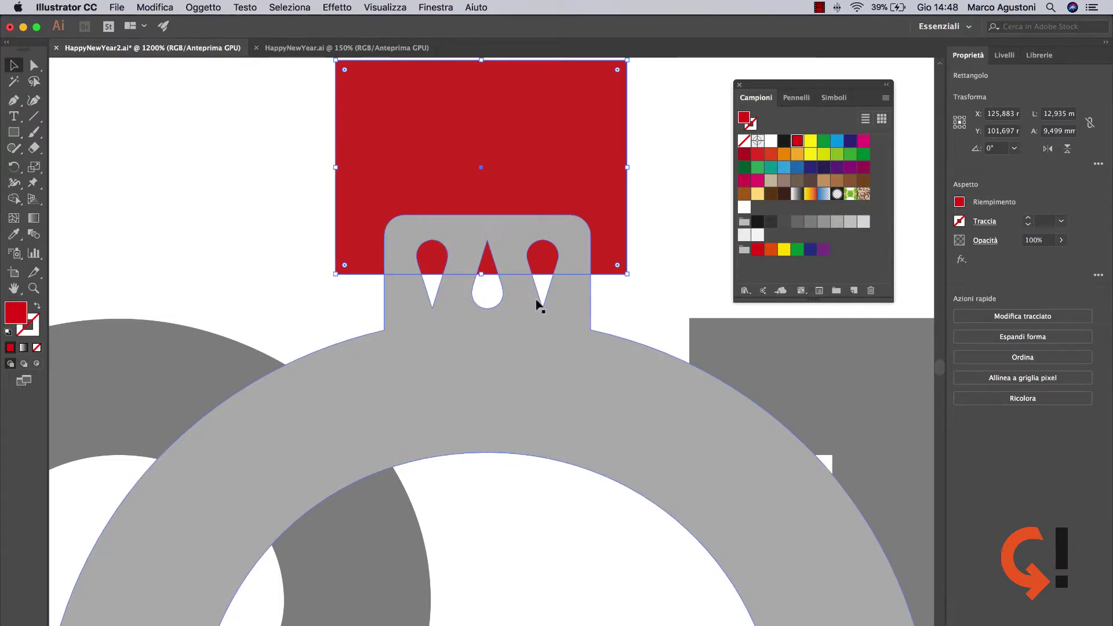
mouse_move(588, 179)
left_mouse_down()
mouse_move(467, 132)
mouse_move(557, 148)
left_mouse_up()
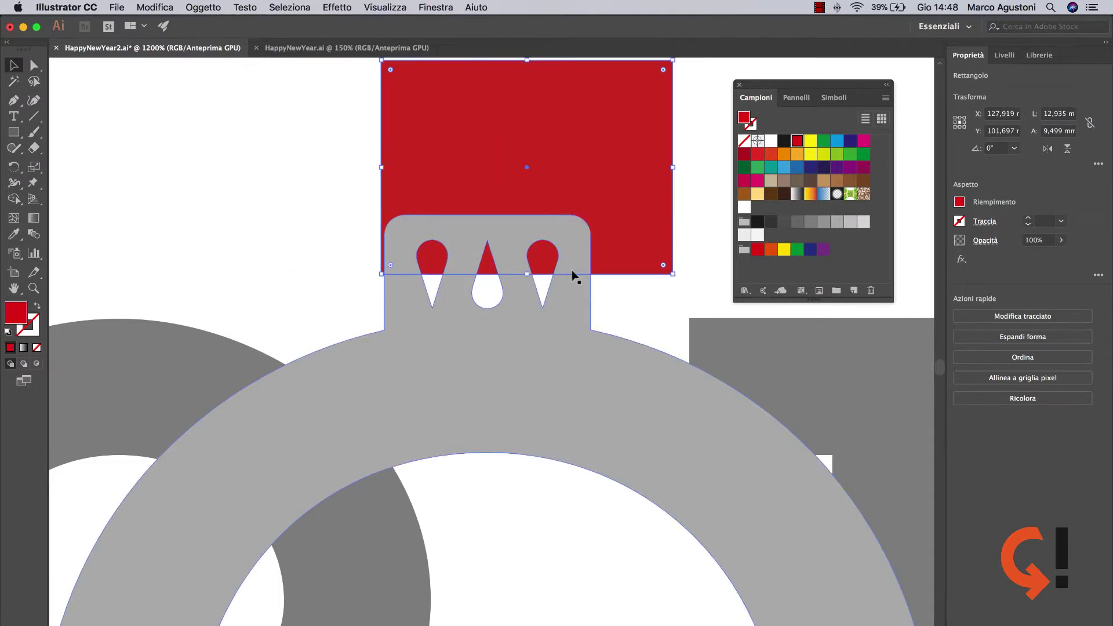
key("Delete")
key("ctrl+minus")
key("ctrl+minus")
key("ctrl+minus")
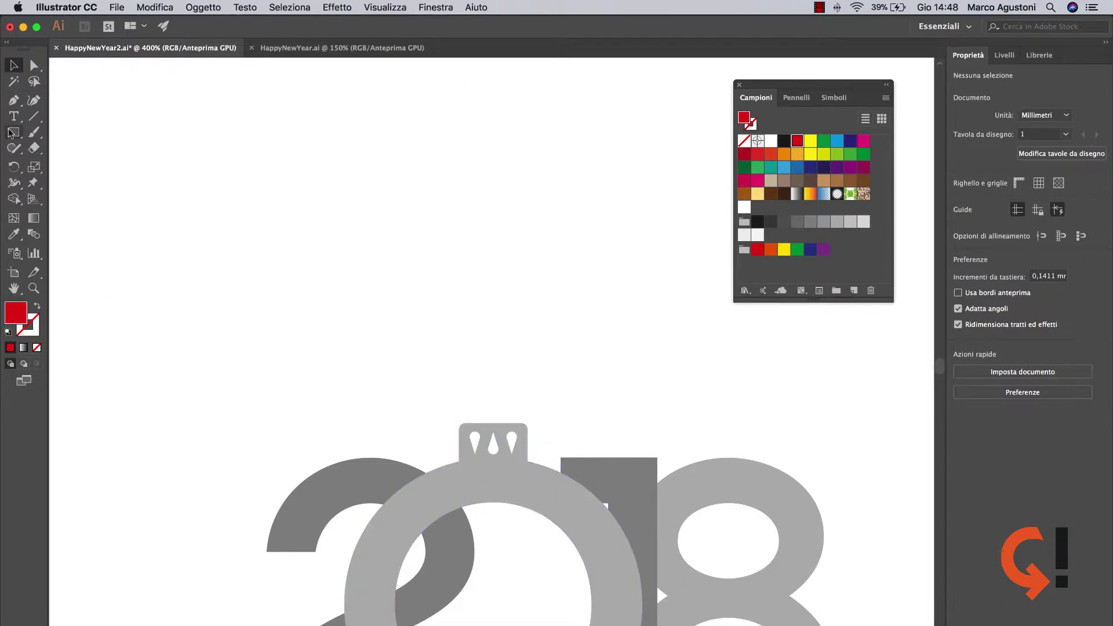
Draw a thin, tall red rectangle rising from the cap as a hanging string.
left_click_drag(14, 132, 64, 132)
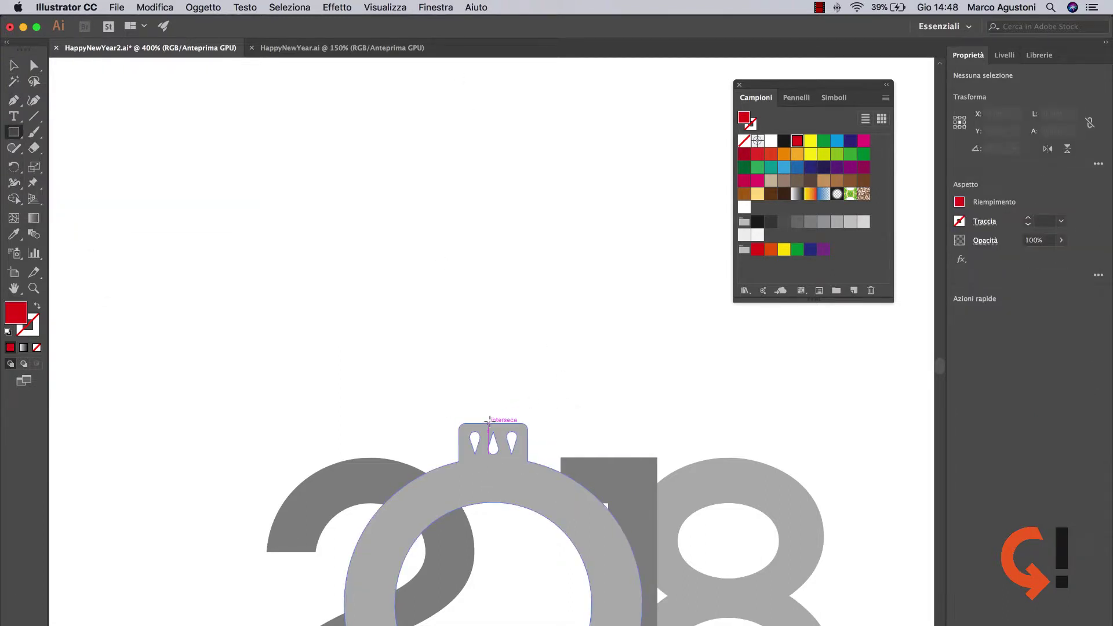
left_click_drag(487, 424, 492, 117)
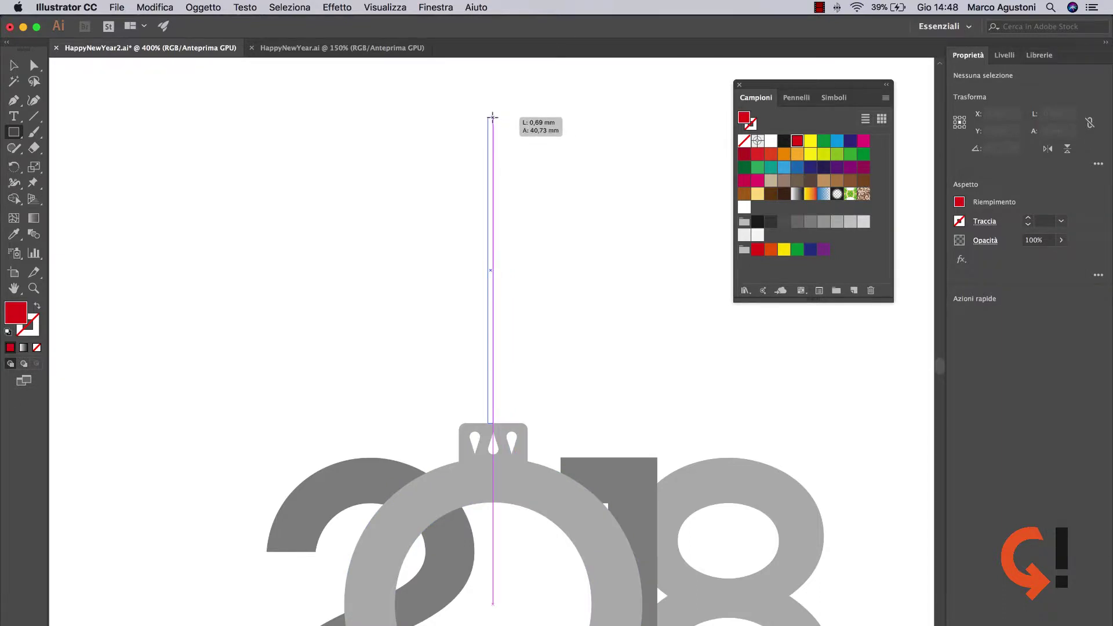
left_click_drag(492, 117, 492, 115)
key("v")
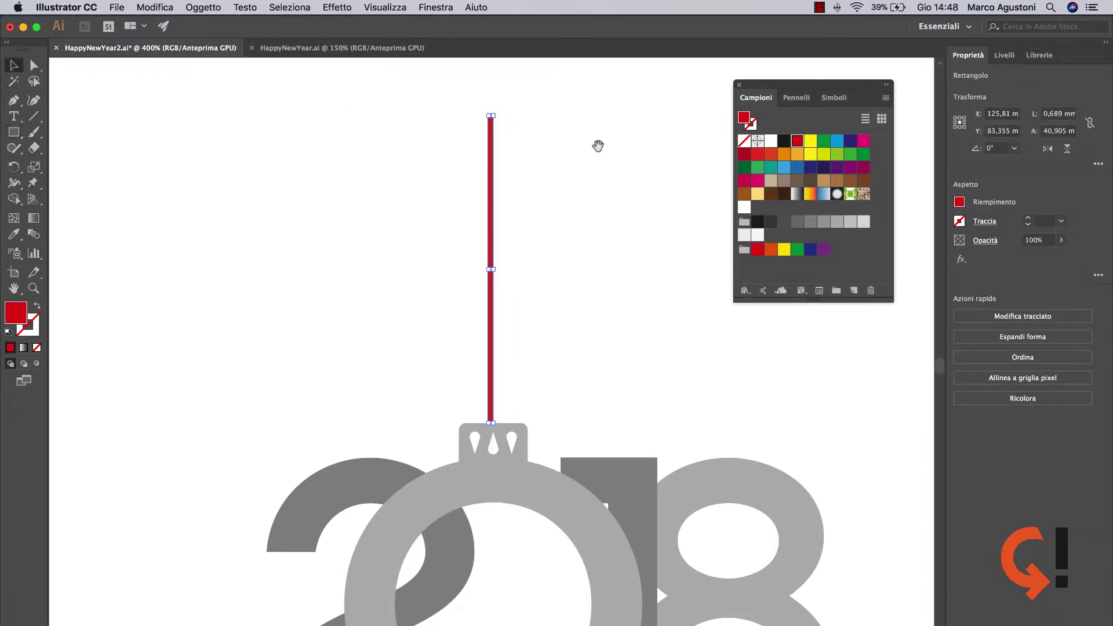
left_click_drag(597, 146, 579, 272)
mouse_move(475, 242)
left_mouse_down()
mouse_move(475, 104)
mouse_move(507, 254)
mouse_move(507, 102)
mouse_move(526, 321)
mouse_move(513, 138)
left_mouse_up()
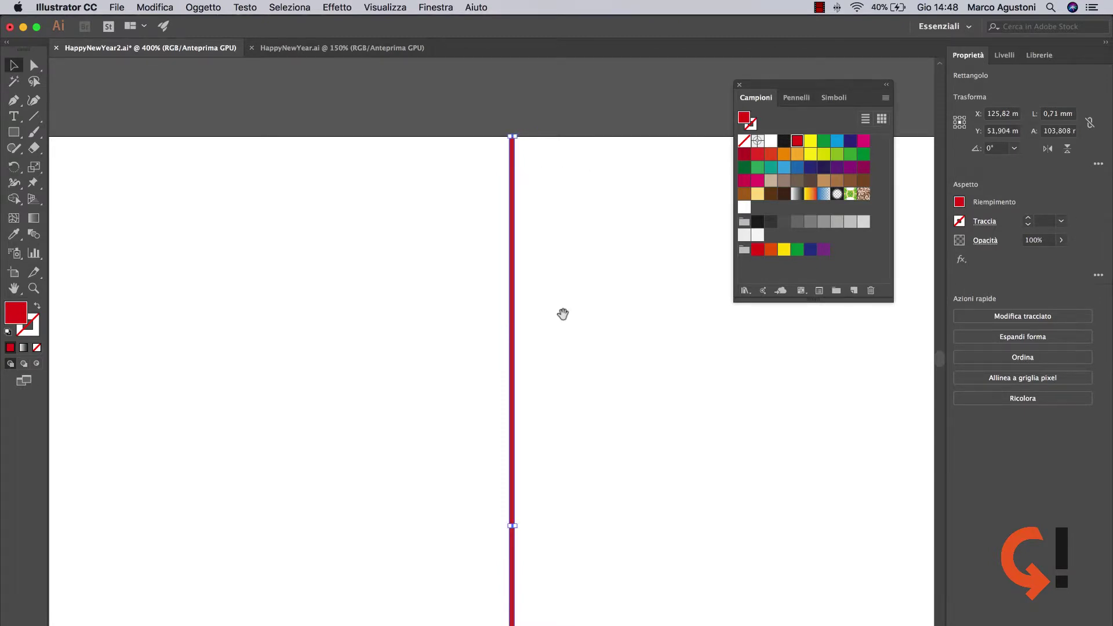
scroll(585, 323, "down", 5)
Centre the string horizontally on the ornament and unite them with Pathfinder.
left_click(592, 338)
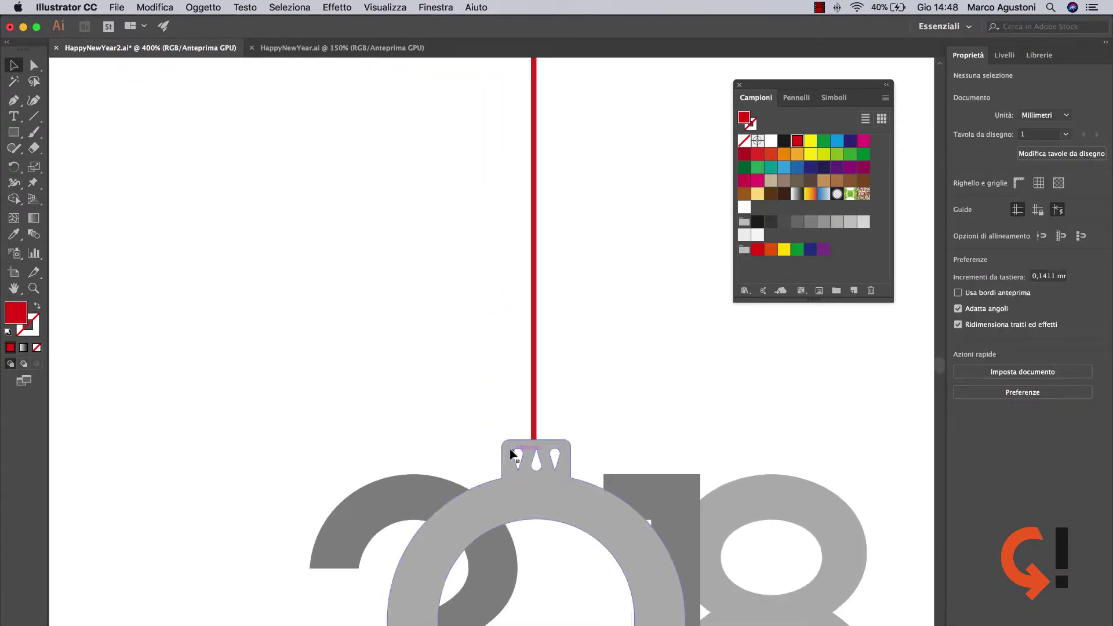
left_click_drag(505, 408, 554, 463)
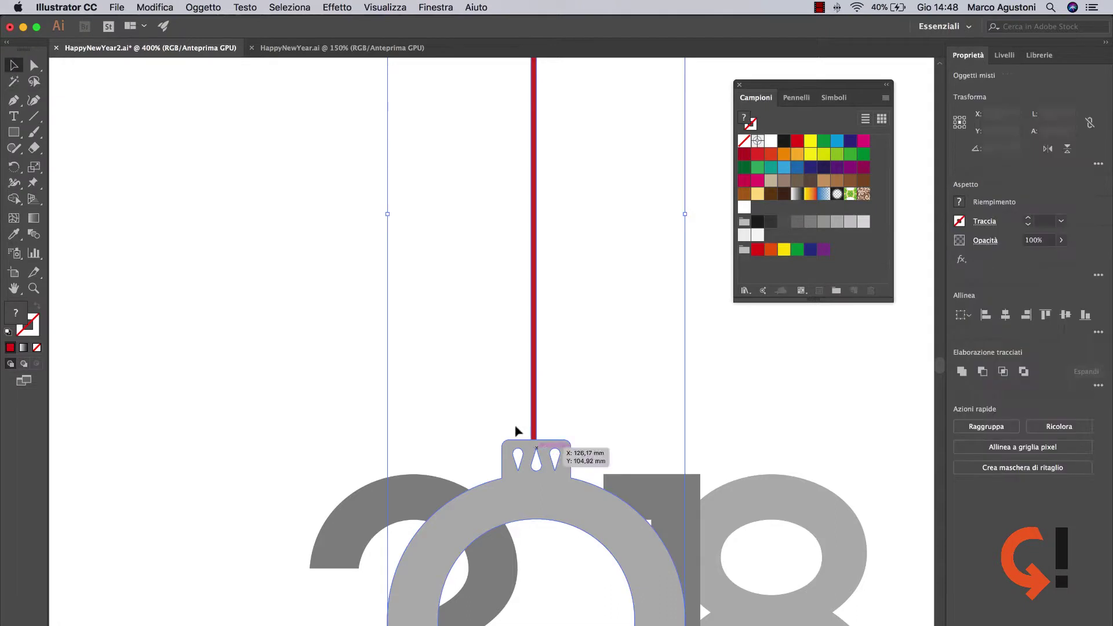
left_click(1001, 316)
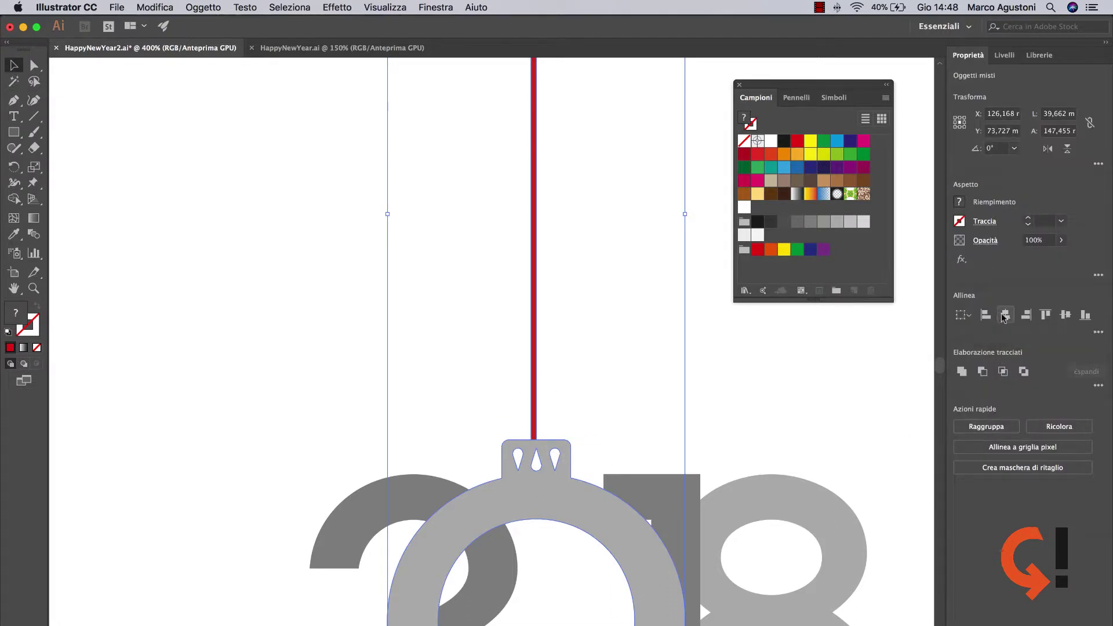
left_click(371, 367)
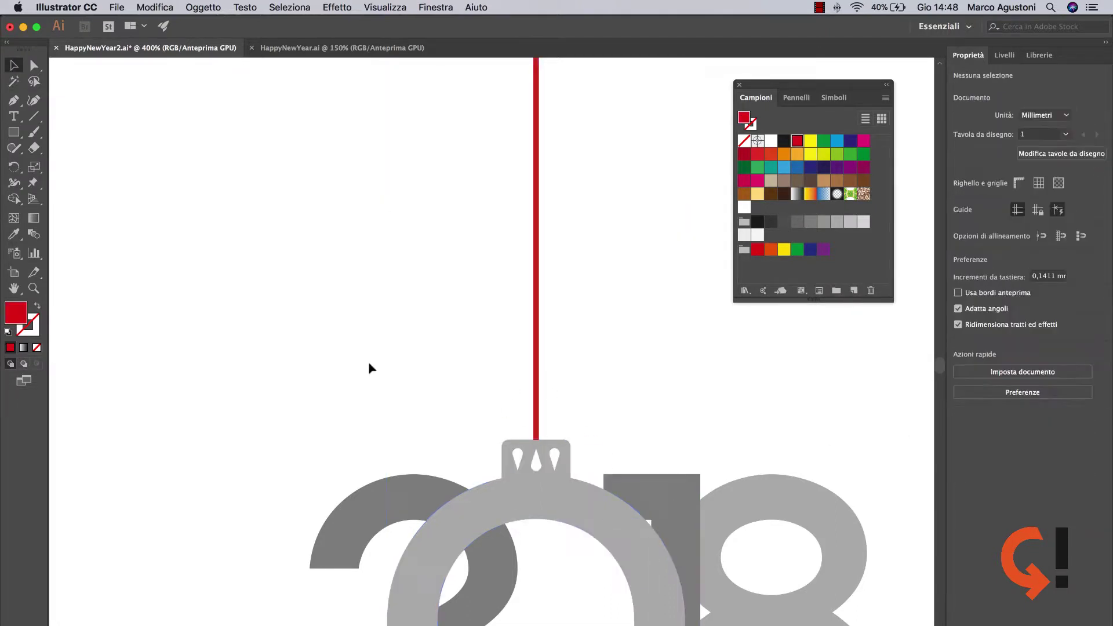
left_click(548, 458)
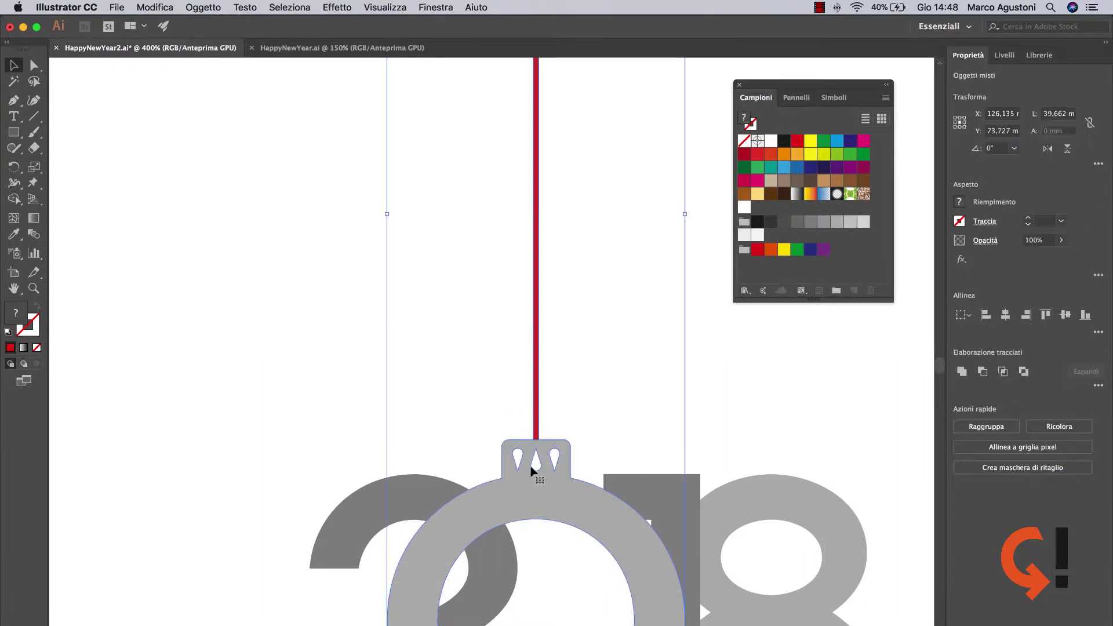
left_click(962, 371)
scroll(819, 393, "down", 3)
left_click(683, 243)
key("super+plus")
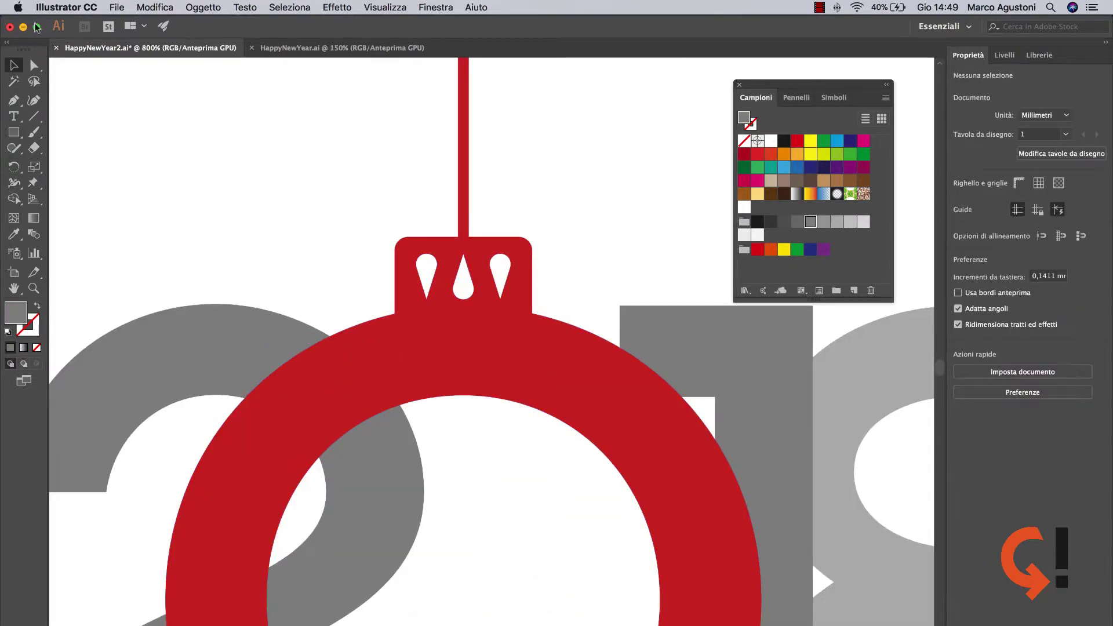
Draw a small ellipse above the ornament and sharpen its bottom anchor into a point.
left_click_drag(13, 132, 98, 164)
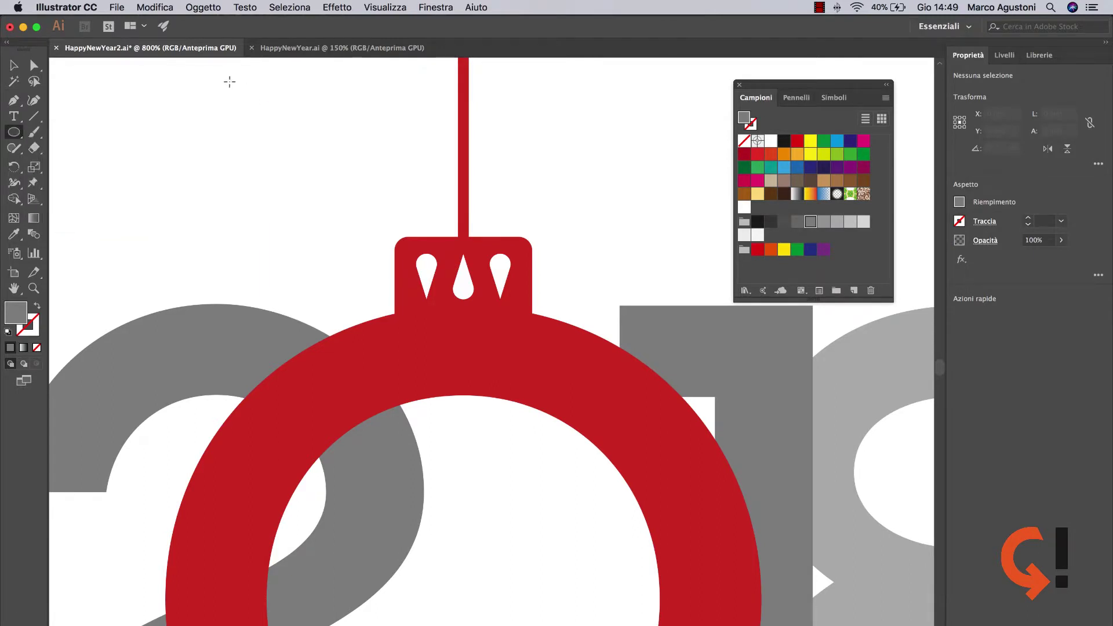
left_click_drag(224, 86, 267, 174)
key("a")
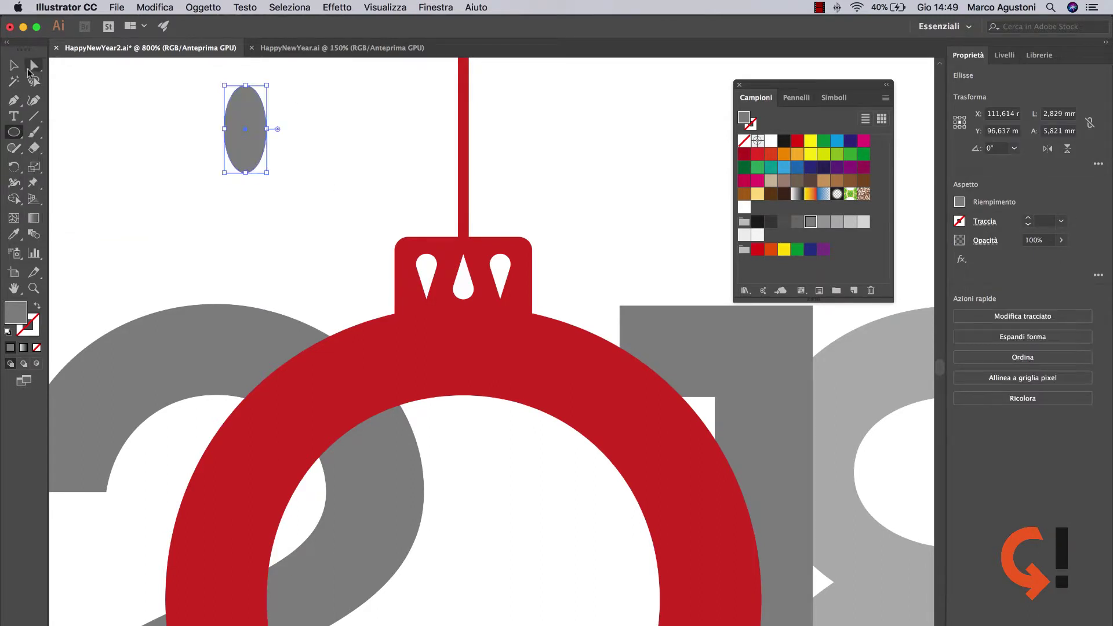
scroll(253, 208, "up", 1)
scroll(254, 207, "up", 3)
key("super+plus")
scroll(360, 270, "down", 3)
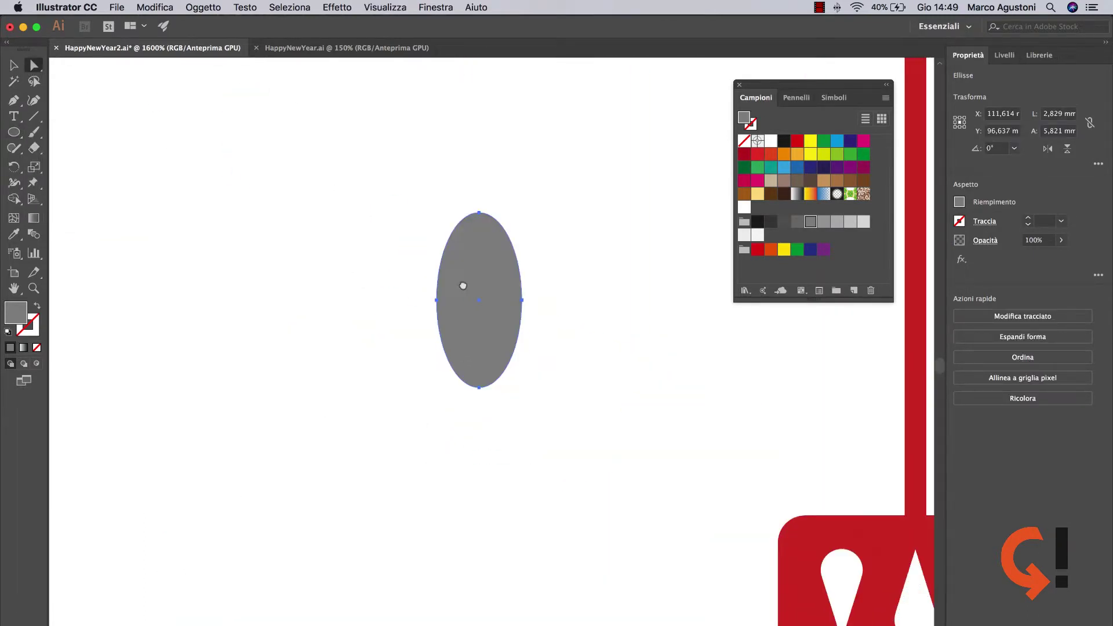
left_click(479, 347)
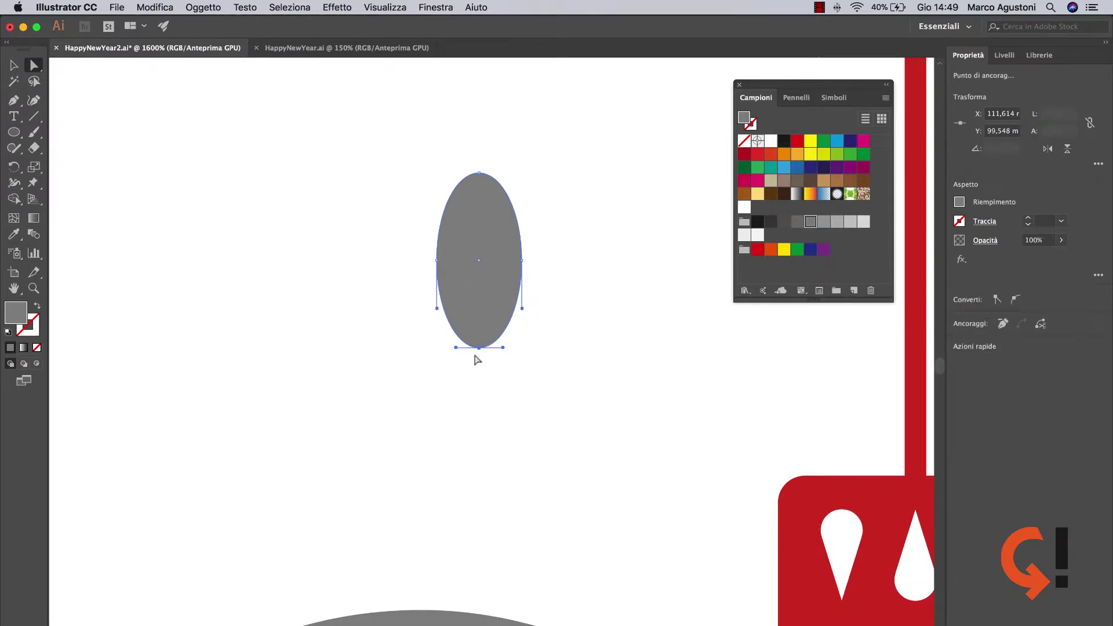
left_click_drag(502, 347, 467, 347)
left_click_drag(479, 348, 478, 354)
Rotate the pointed shape 45° and swap it to a grey outline with no fill.
key("v")
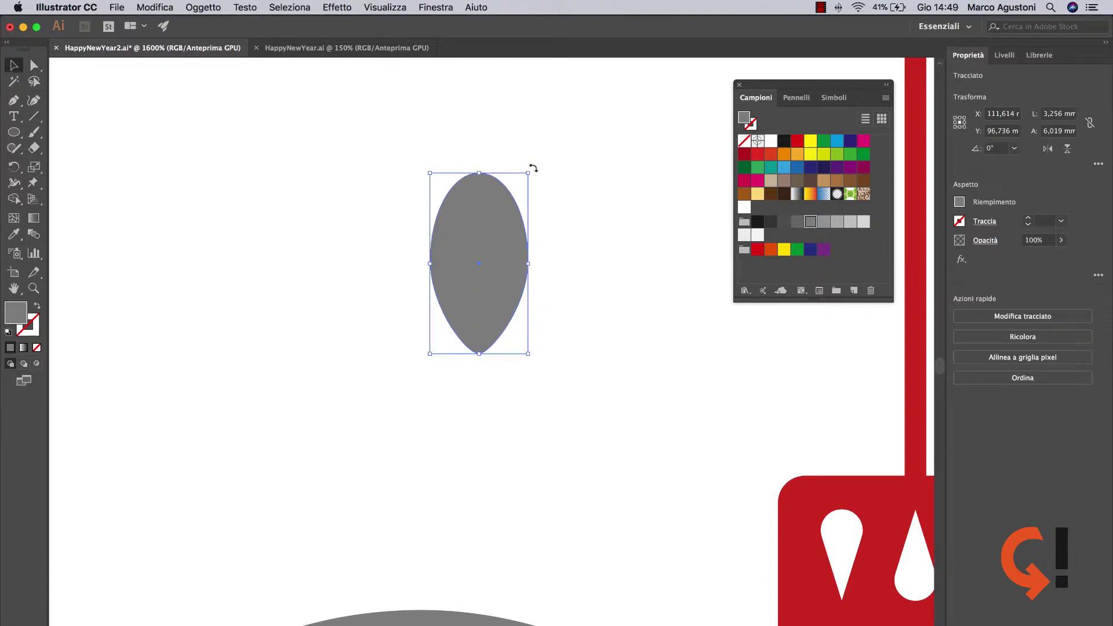
left_click_drag(532, 168, 445, 161)
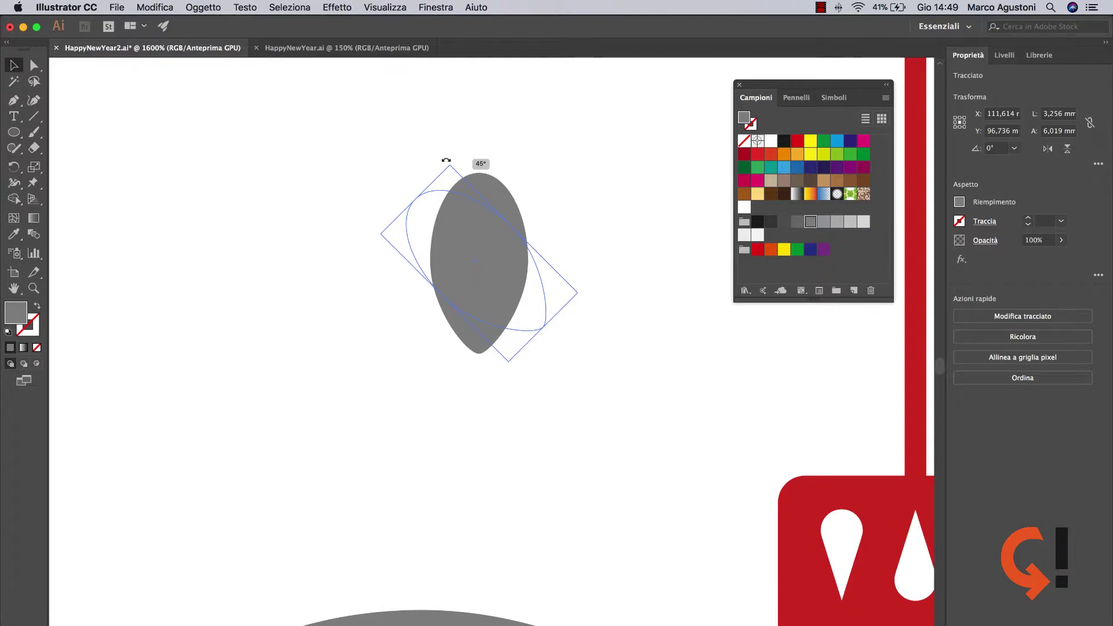
left_click_drag(446, 161, 446, 161)
scroll(348, 331, "right", 5)
scroll(348, 330, "down", 2)
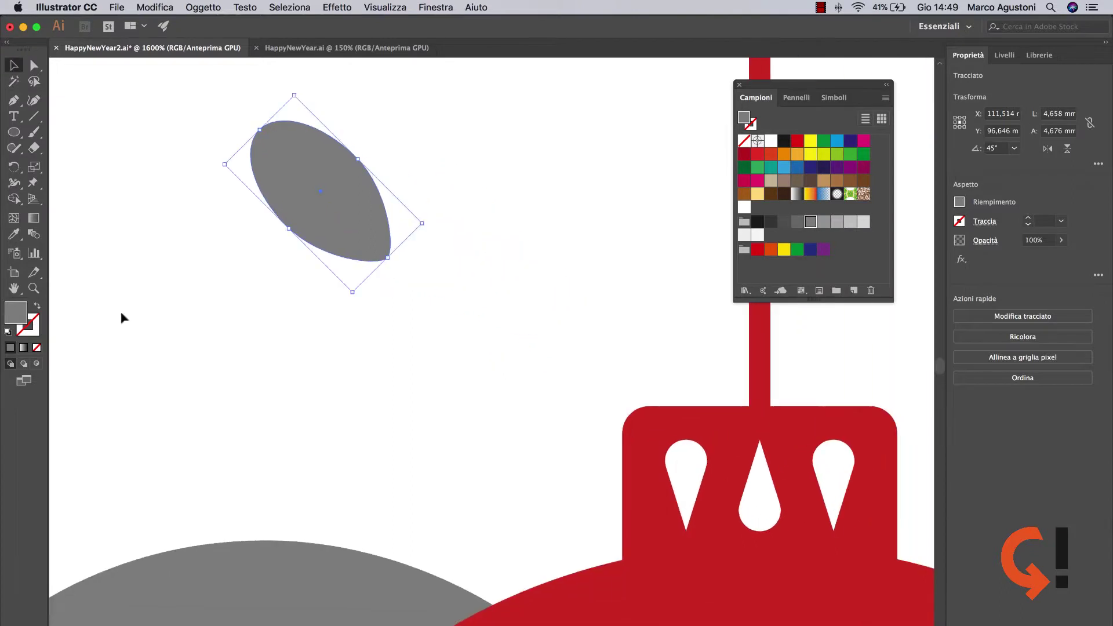
left_click_drag(20, 314, 28, 327)
left_click(37, 347)
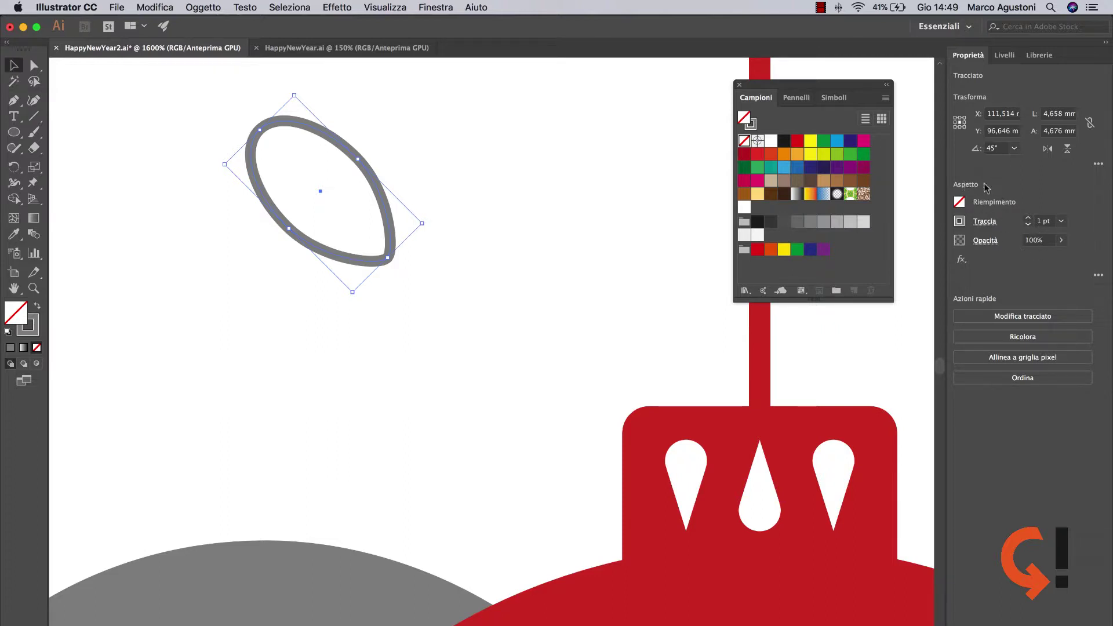
Give the loop's stroke the width profile that tapers at both ends.
left_click(1028, 219)
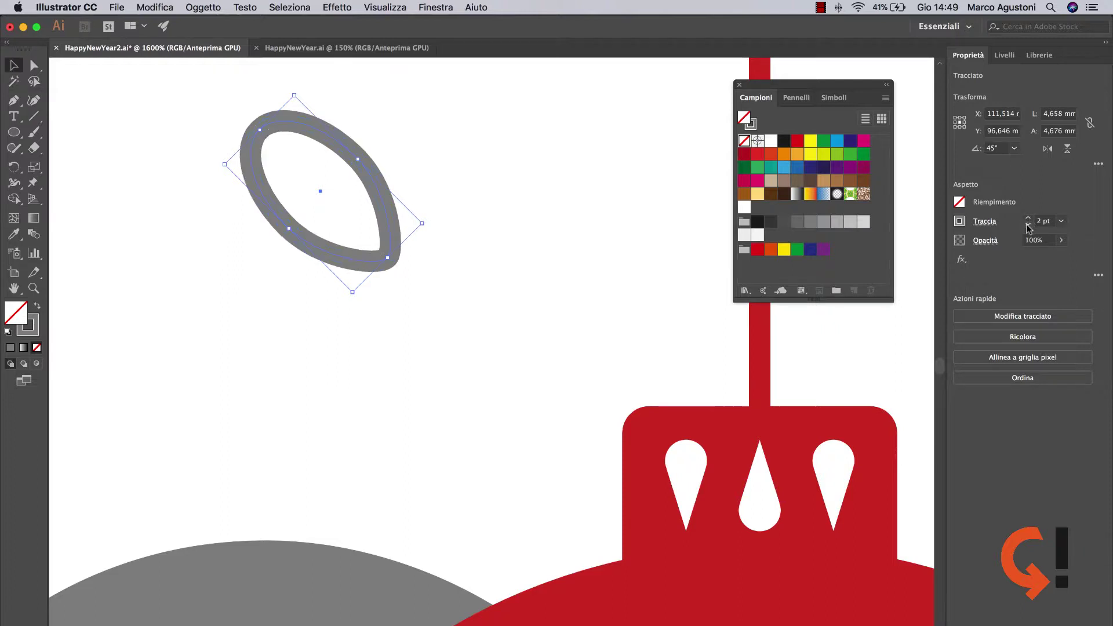
left_click(1028, 225)
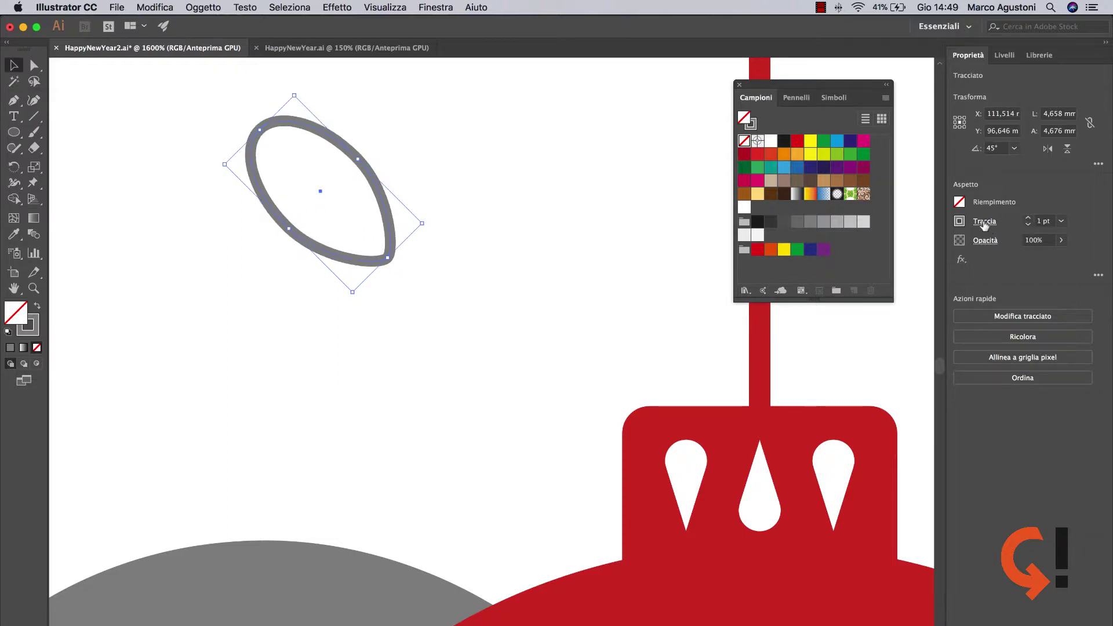
left_click(983, 222)
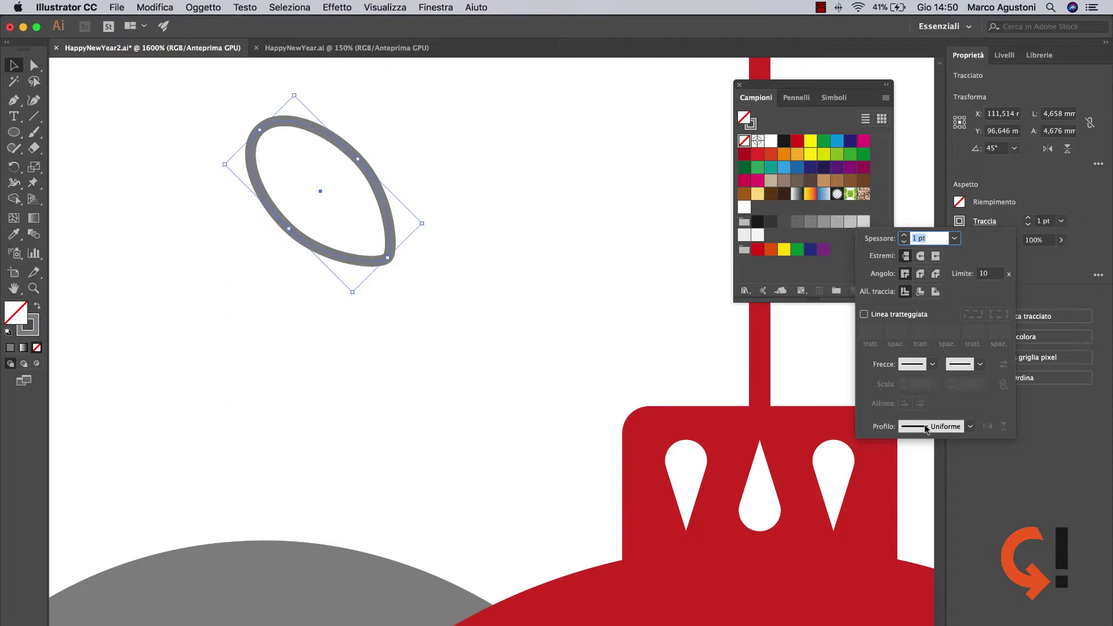
left_click(926, 429)
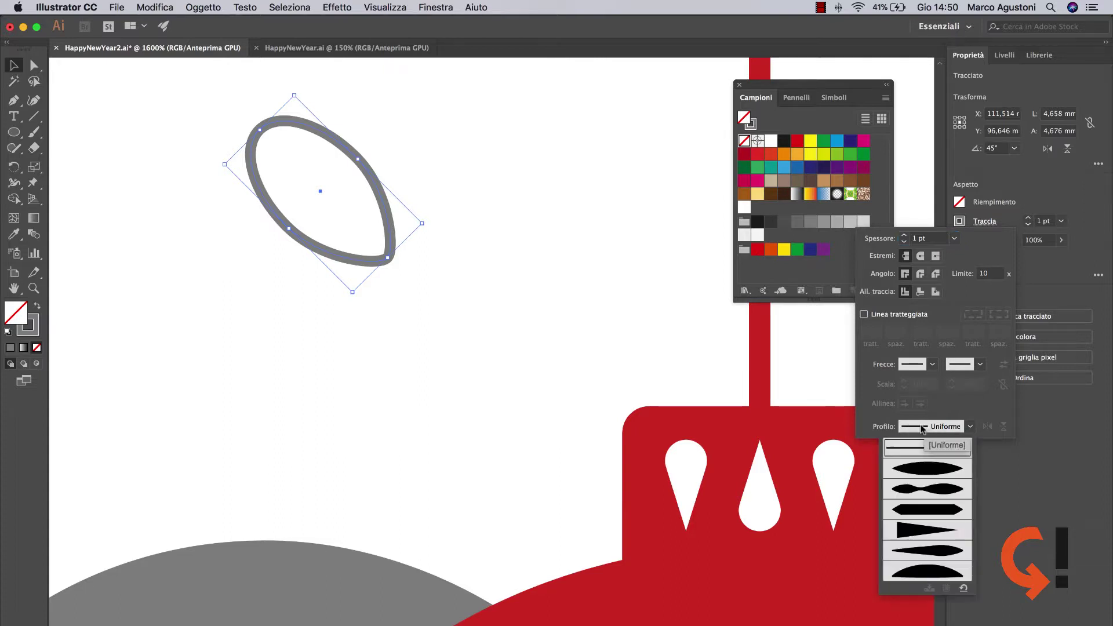
left_click(929, 474)
left_click(932, 429)
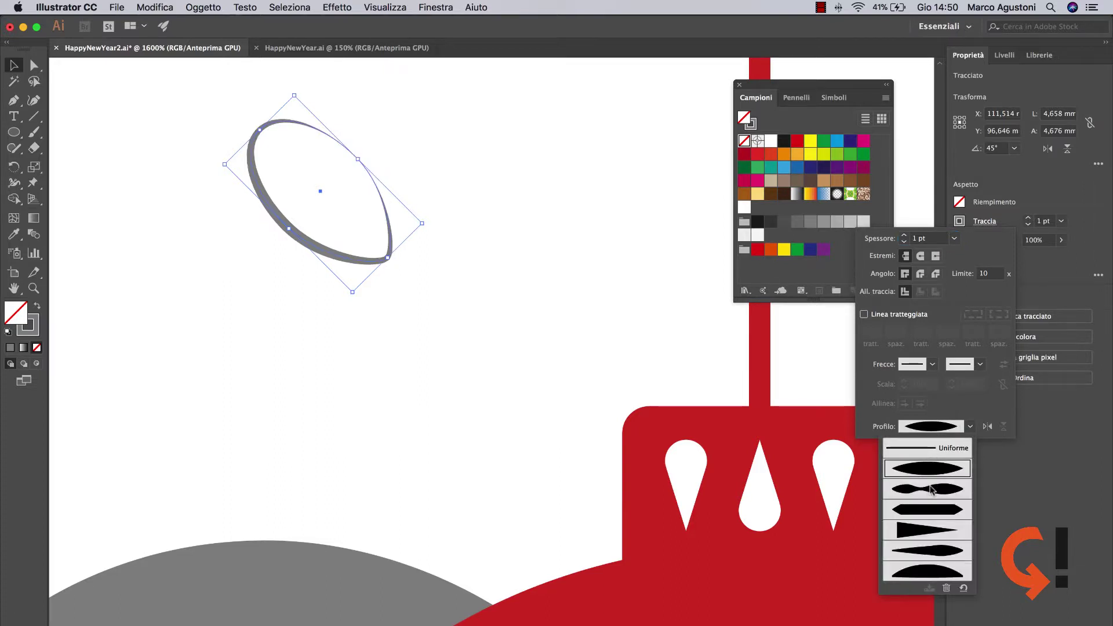
left_click(930, 489)
left_click(933, 427)
left_click(924, 468)
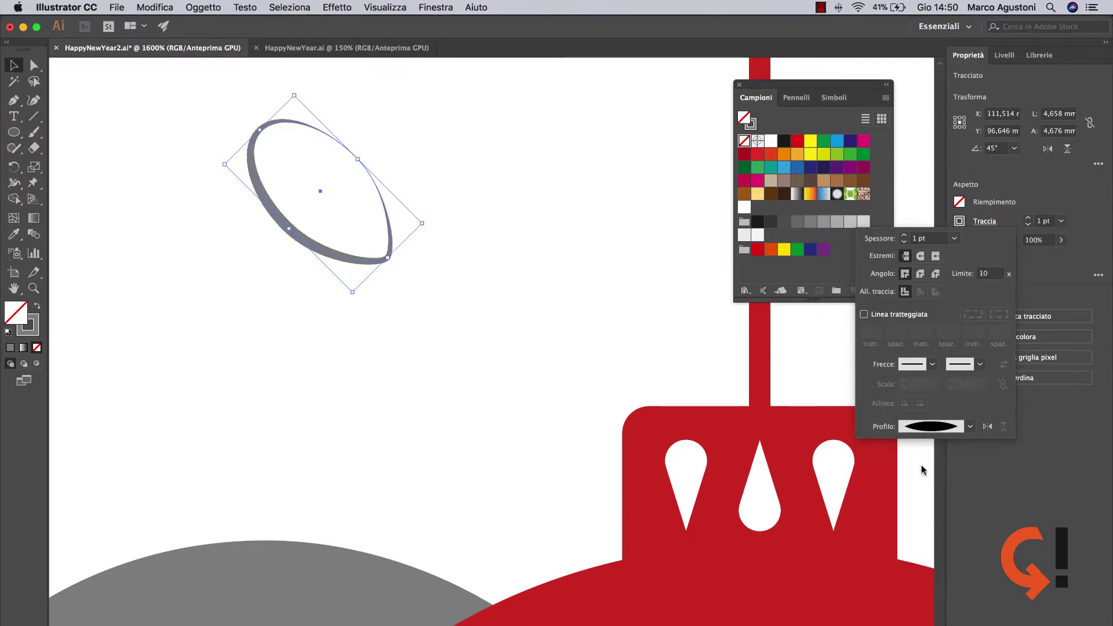
Set the tapered stroke to 3 pt and move the loop onto the ornament's cap.
left_click(904, 236)
left_click(903, 236)
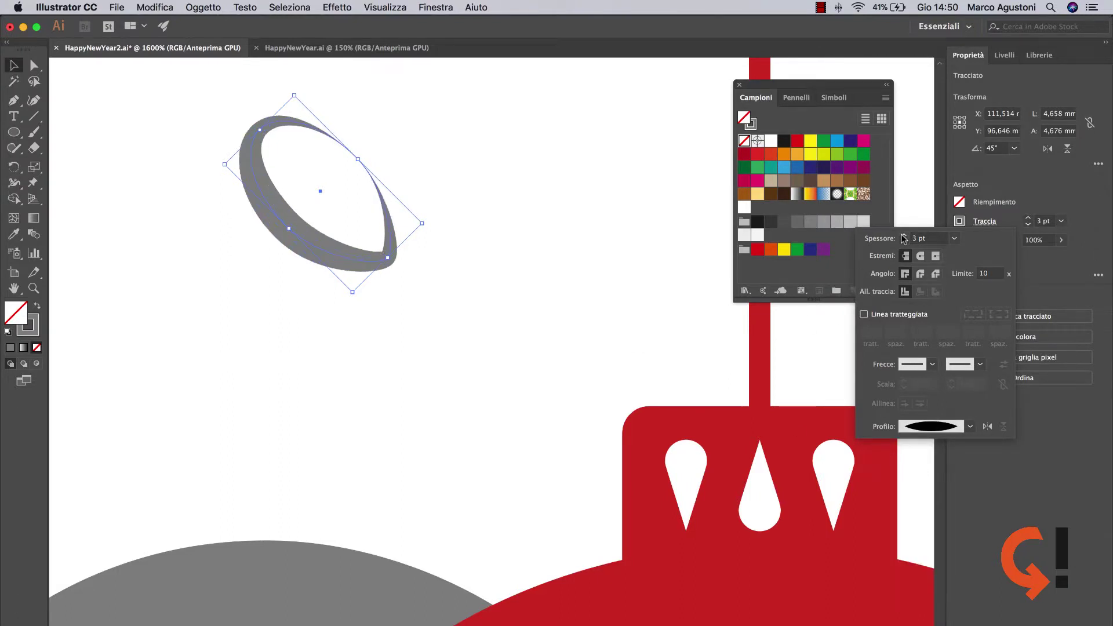
left_click(903, 242)
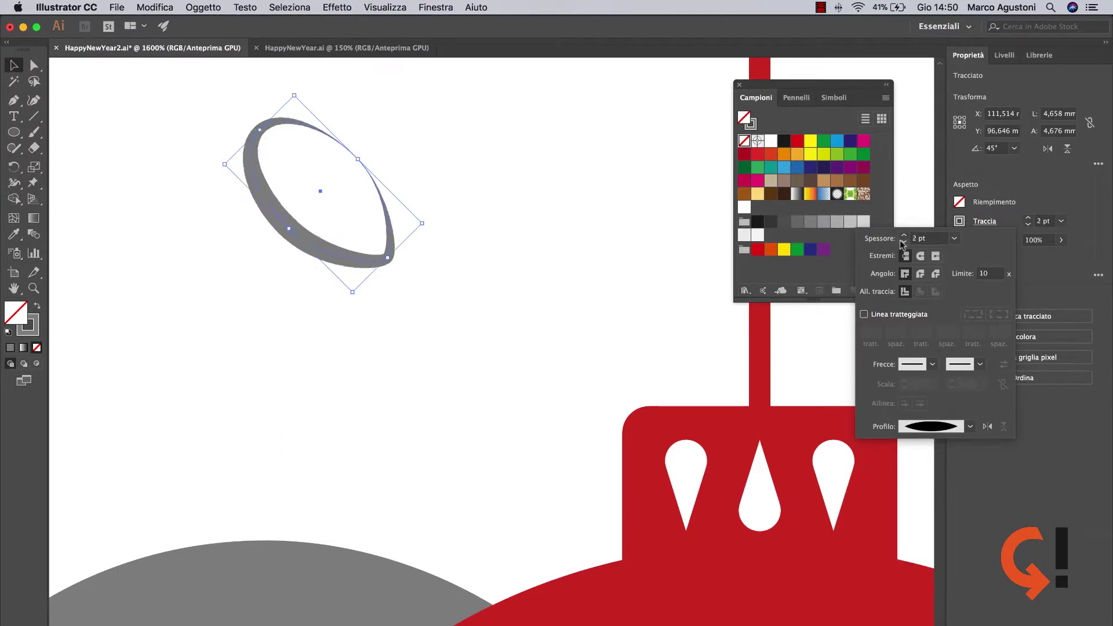
left_click(904, 236)
mouse_move(291, 219)
left_mouse_down()
mouse_move(341, 293)
mouse_move(408, 333)
mouse_move(646, 367)
left_mouse_up()
scroll(580, 319, "right", 5)
scroll(580, 319, "down", 2)
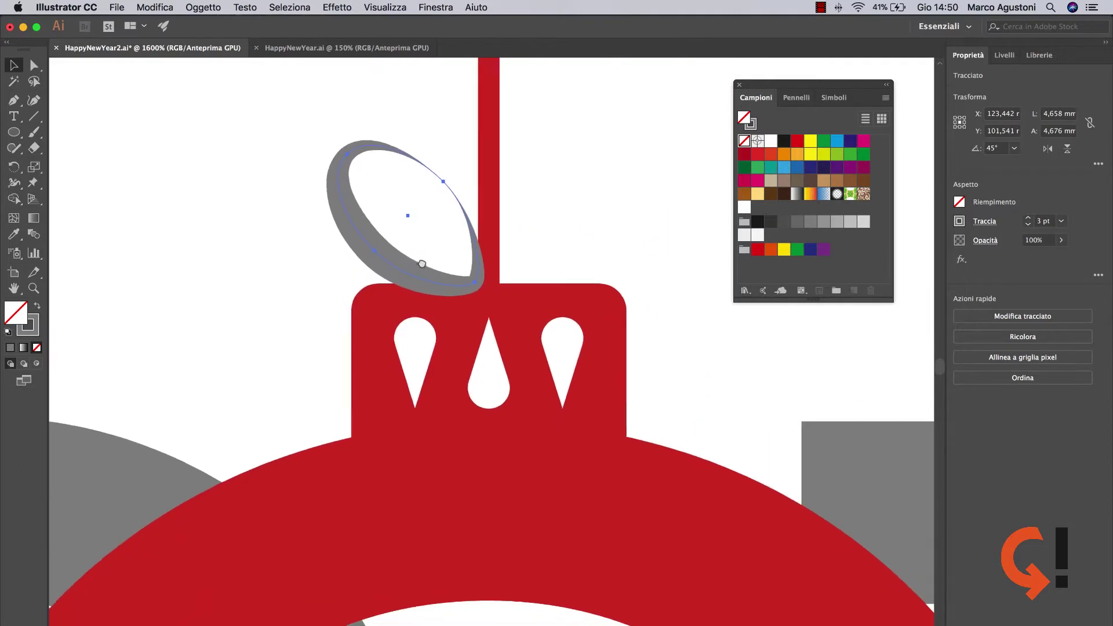
Expand the tilted loop's stroke into a filled shape.
left_click(296, 170)
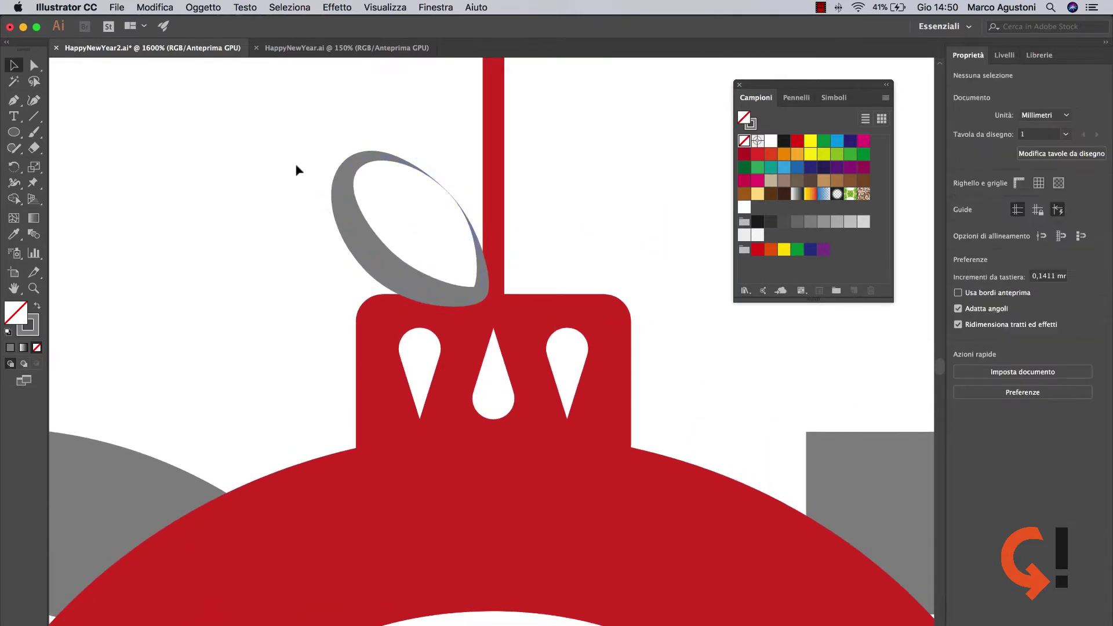
left_click_drag(357, 174, 397, 211)
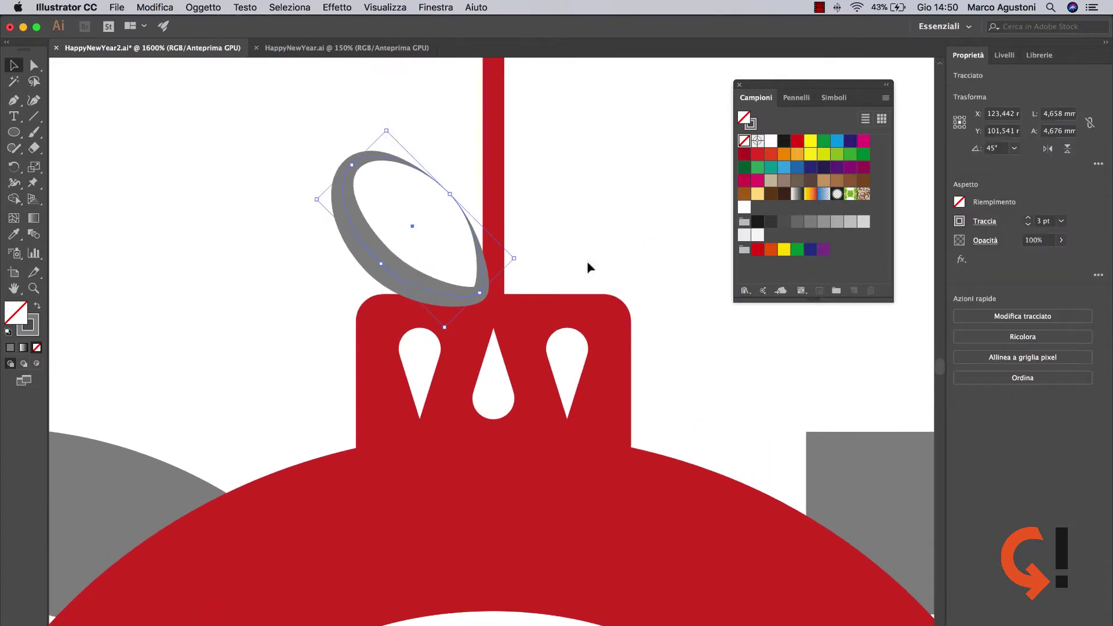
scroll(588, 266, "down", 2)
left_click(203, 7)
left_click(223, 152)
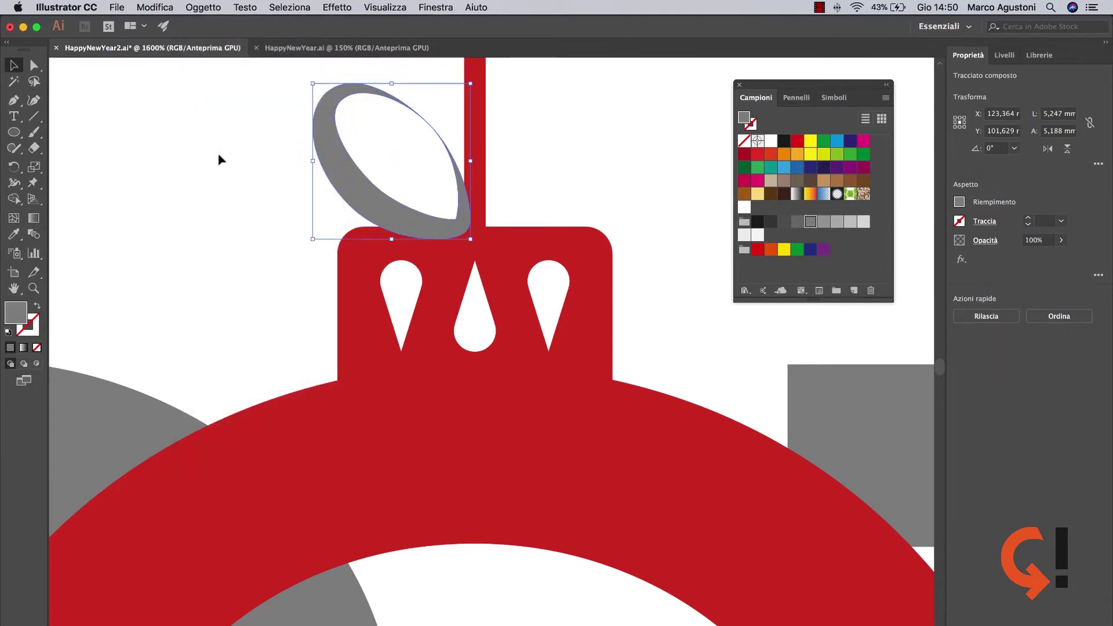
Duplicate the loop, reflect the copy at 90°, and place it beside the hanging line.
left_click_drag(374, 190, 579, 190, "alt")
right_click(557, 186)
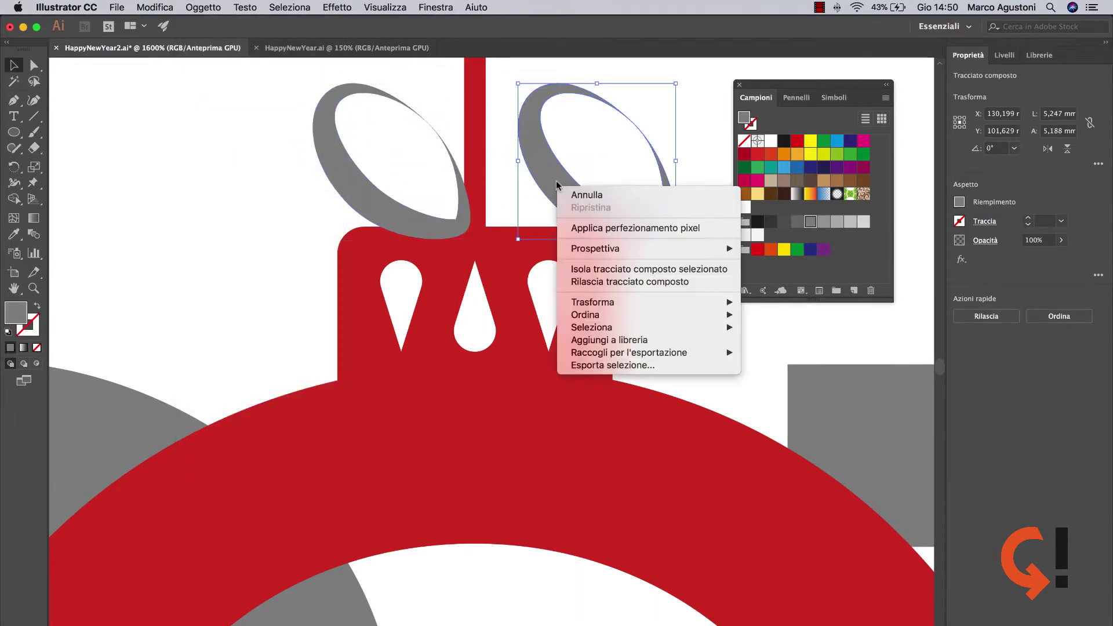
mouse_move(592, 301)
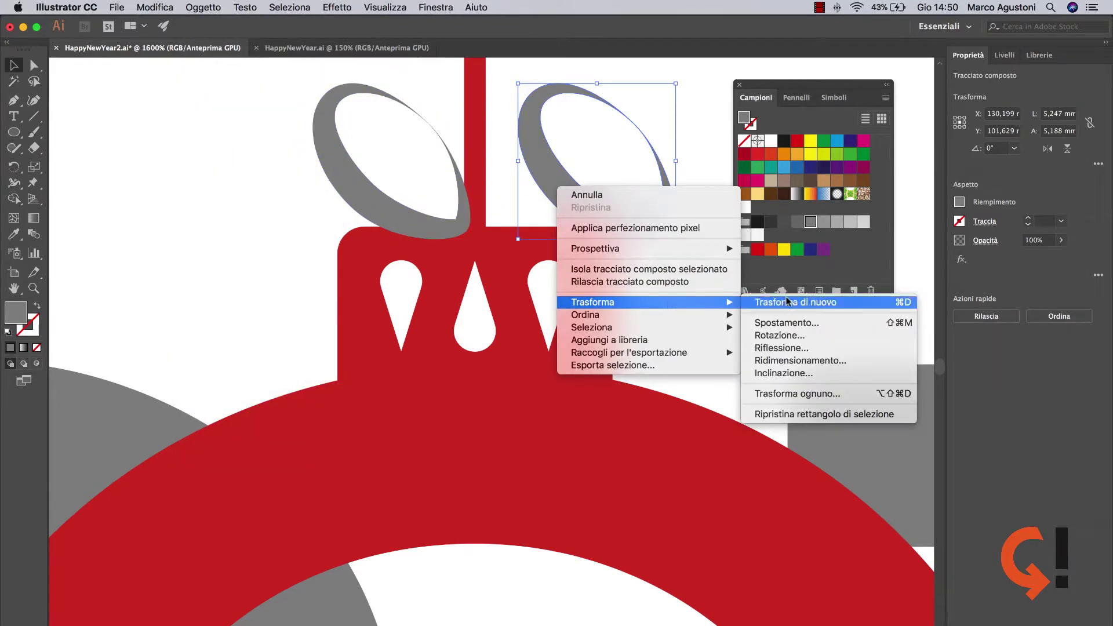
left_click(781, 348)
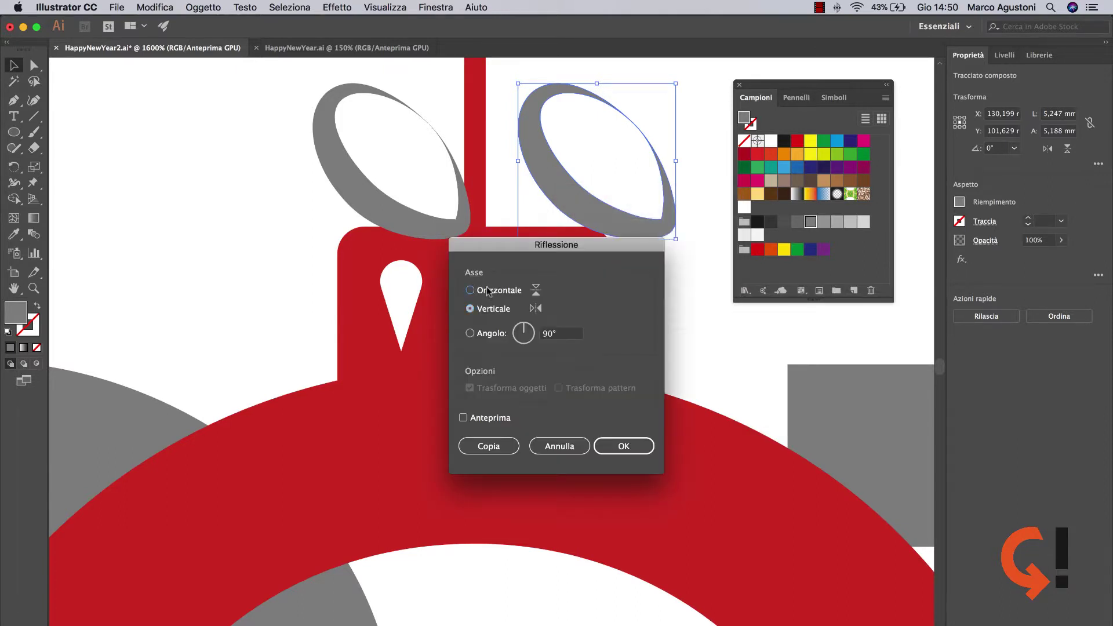
left_click(470, 289)
left_click(559, 333)
type("90")
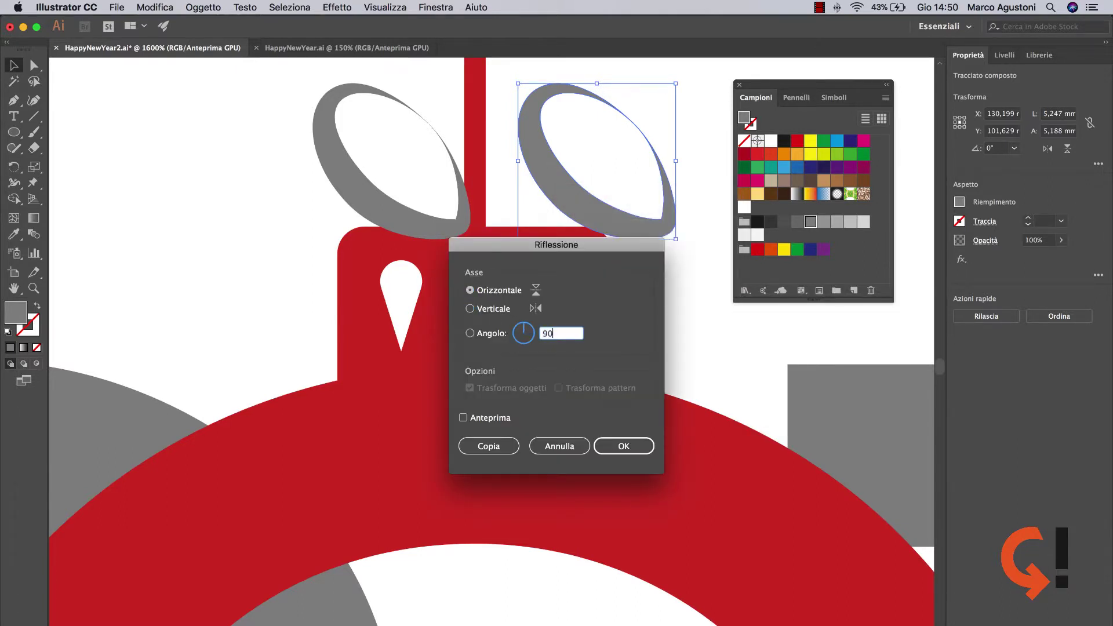
key("Return")
mouse_move(599, 231)
left_mouse_down()
mouse_move(576, 207)
mouse_move(550, 203)
left_mouse_up()
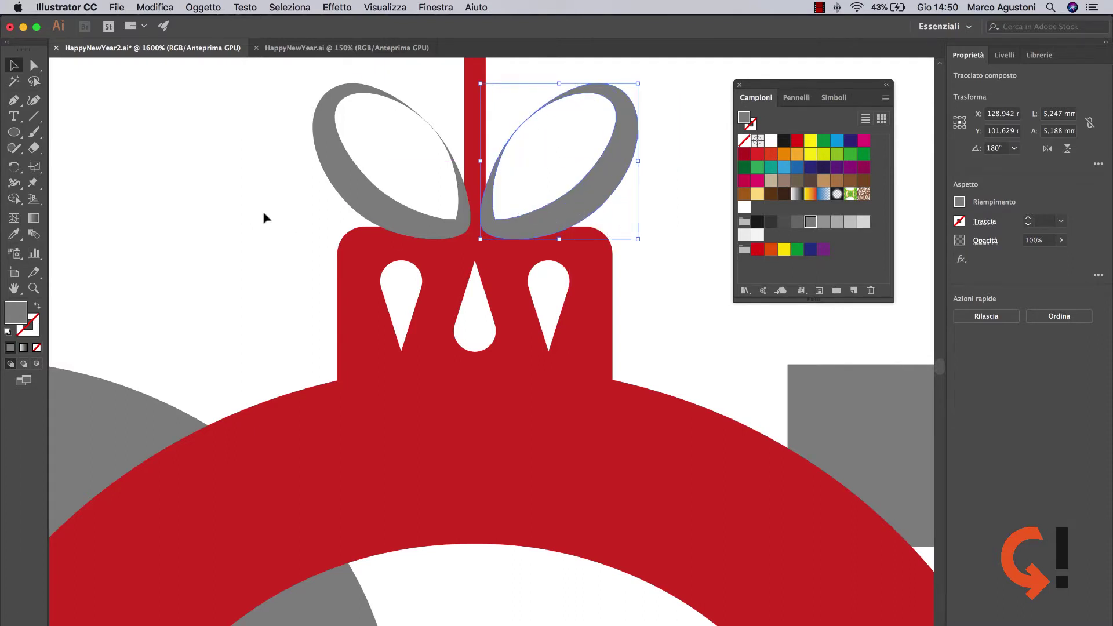
Shrink the left loop slightly to balance the bow.
left_click(233, 193)
left_click_drag(233, 192, 276, 274)
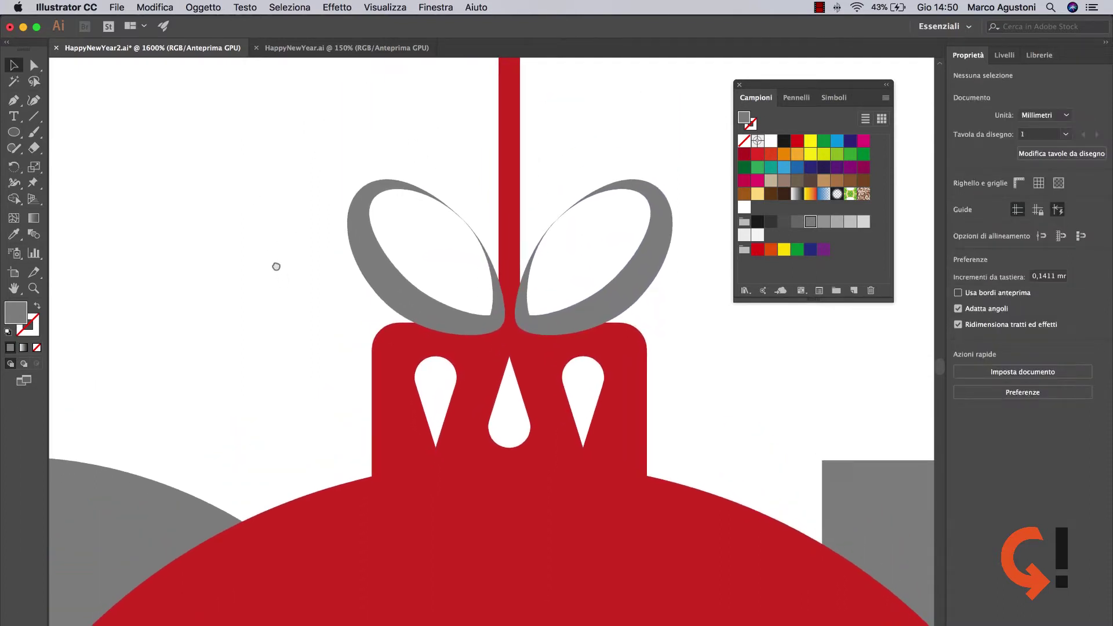
left_click(603, 311)
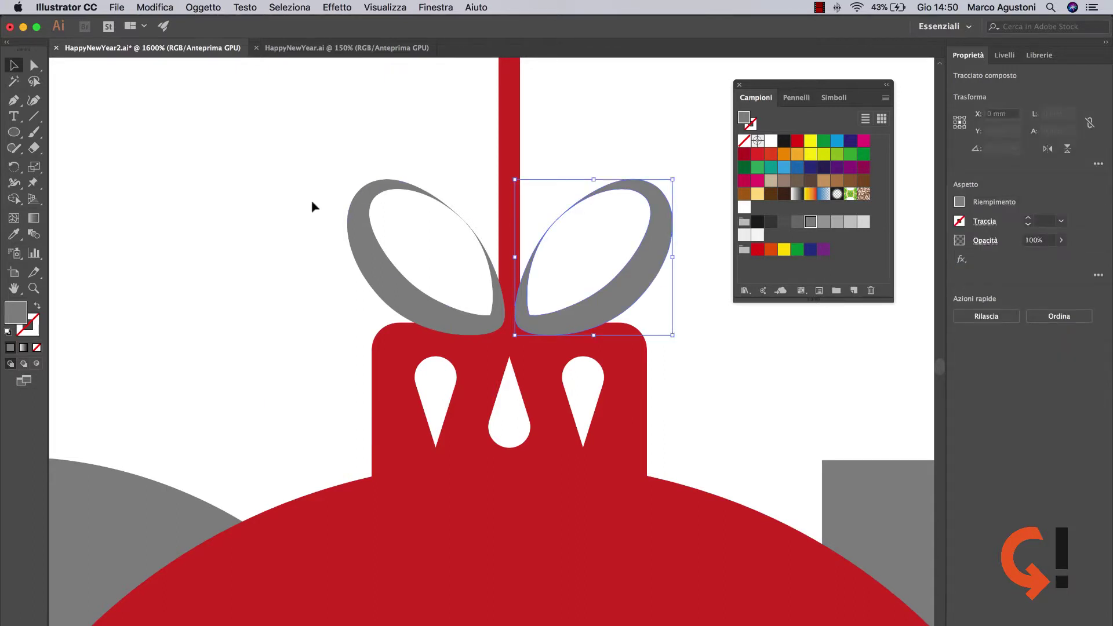
left_click(360, 216)
left_click_drag(346, 181, 372, 204)
left_click(269, 213)
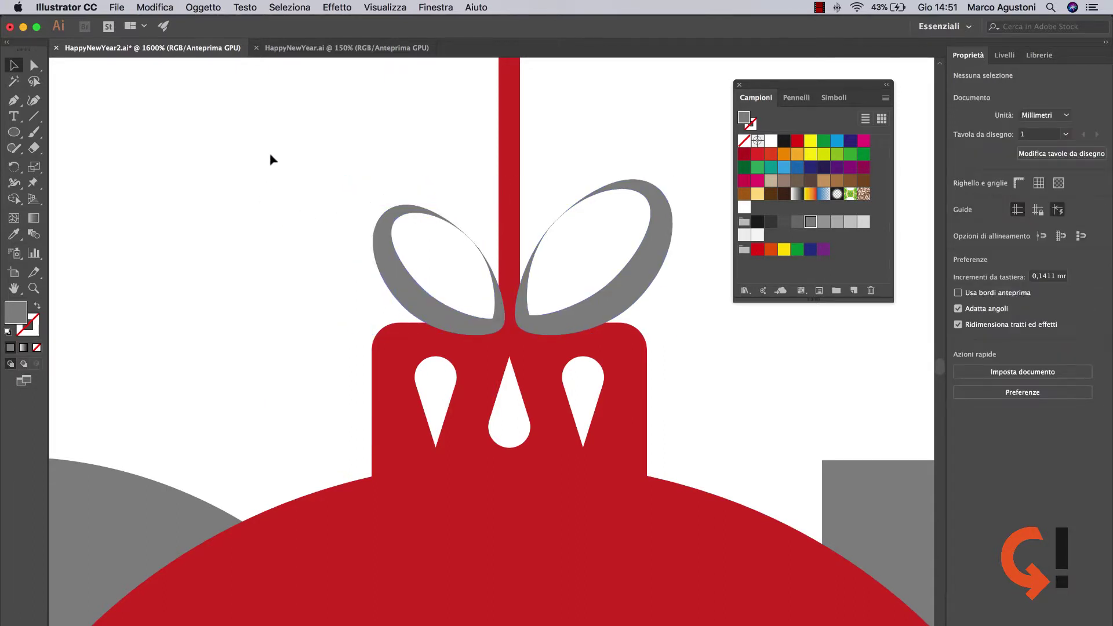
Select the bow and red cap shapes and unite them into one shape.
left_click_drag(270, 159, 372, 359)
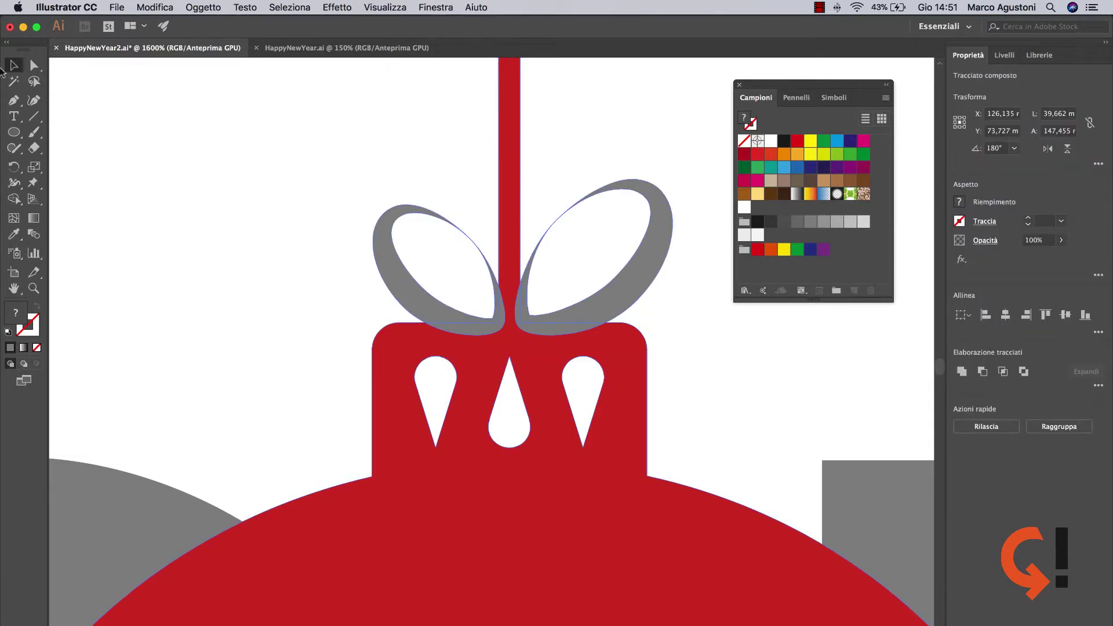
left_click(749, 398)
key("ctrl+z")
left_click(959, 371)
left_click(744, 375)
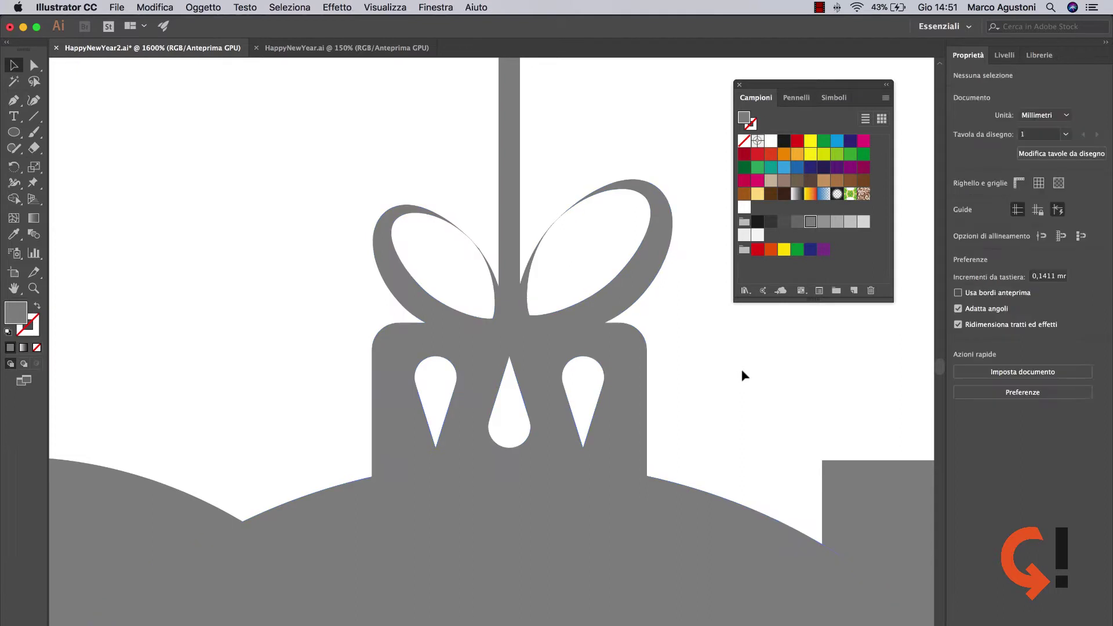
key("ctrl+minus")
key("ctrl+minus")
key("ctrl+minus")
key("ctrl+minus")
key("ctrl+minus")
key("ctrl+minus")
Fill the ornament shape with black.
key("ctrl+plus")
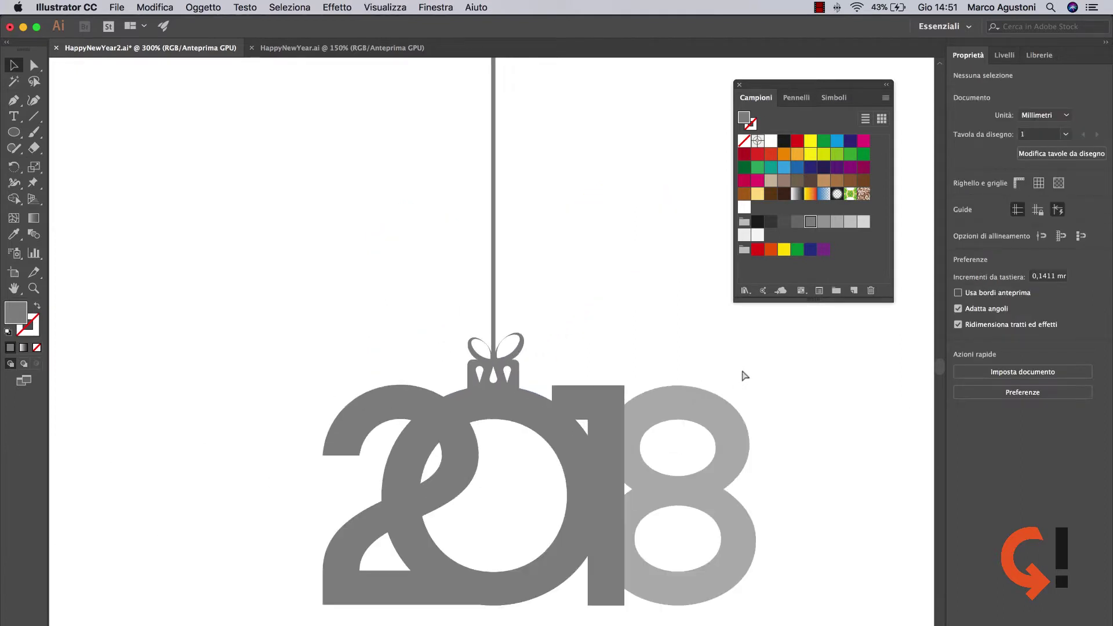
scroll(638, 261, "down", 3)
left_click(486, 260)
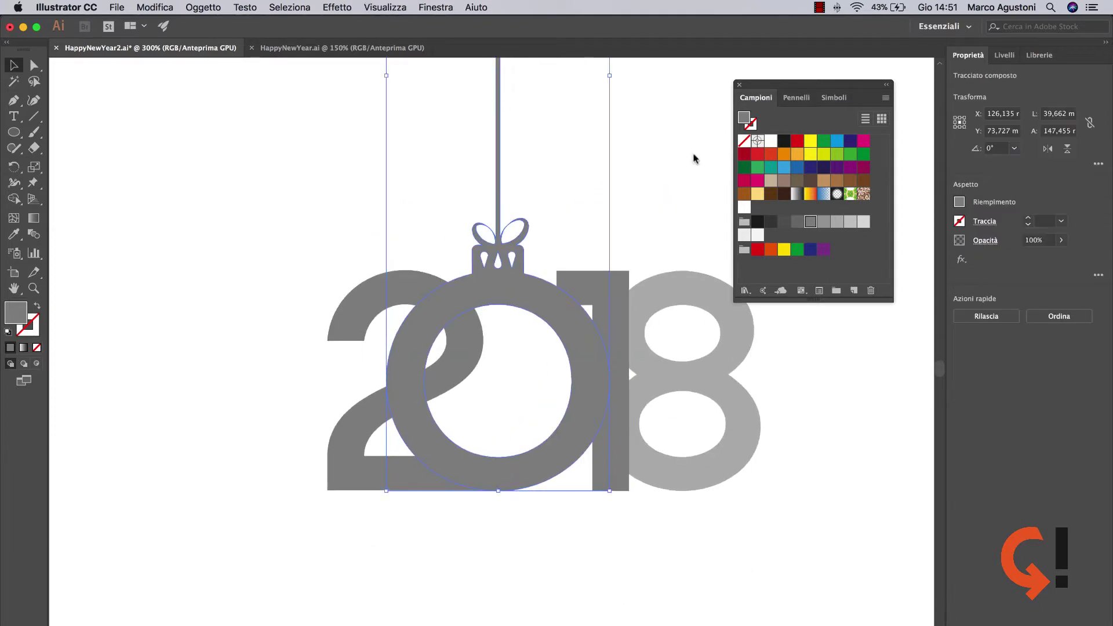
left_click(757, 221)
left_click(844, 434)
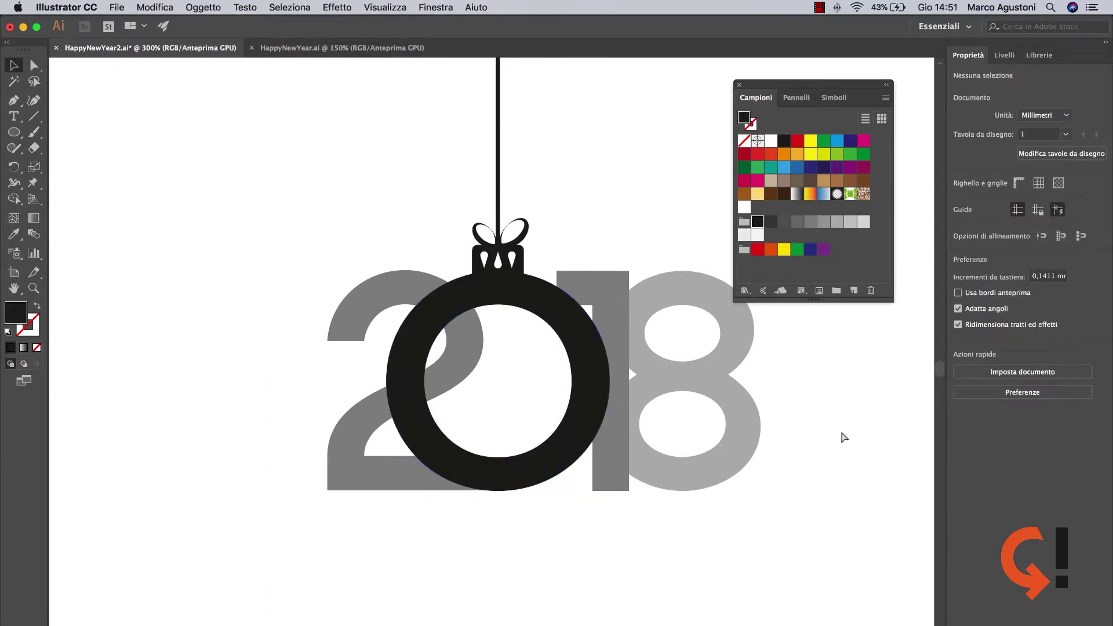
Select all the 2018 artwork, enlarge it, and reposition it on the page.
key("ctrl+minus")
key("ctrl+minus")
key("ctrl+minus")
key("ctrl+a")
scroll(539, 241, "down", 10)
scroll(539, 241, "right", 3)
left_click_drag(475, 224, 574, 323)
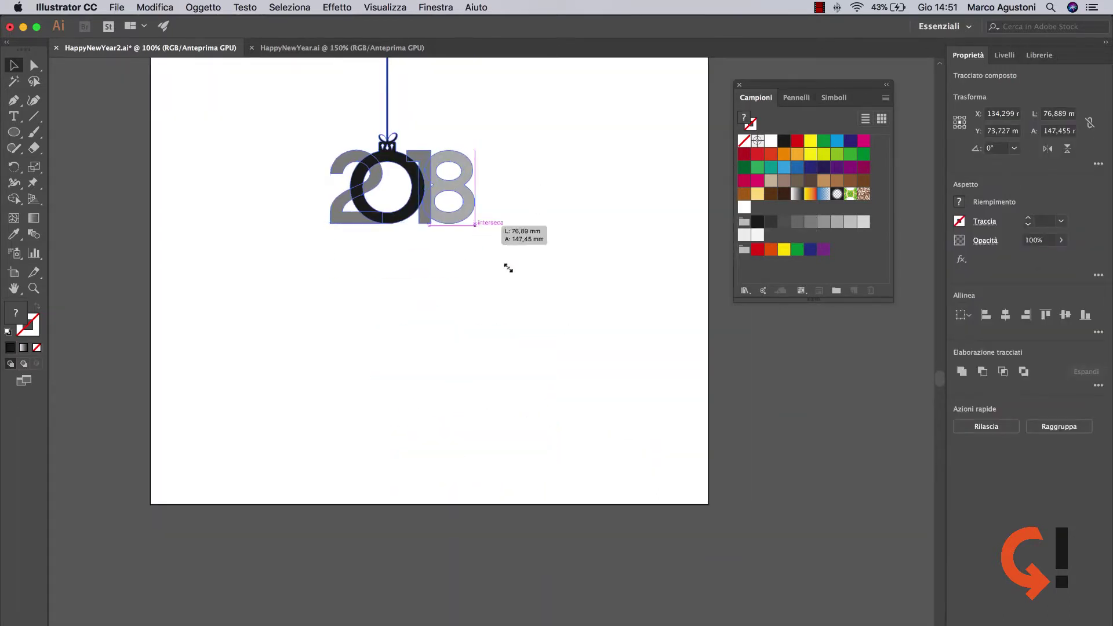
scroll(574, 323, "up", 4)
left_click_drag(547, 442, 594, 498)
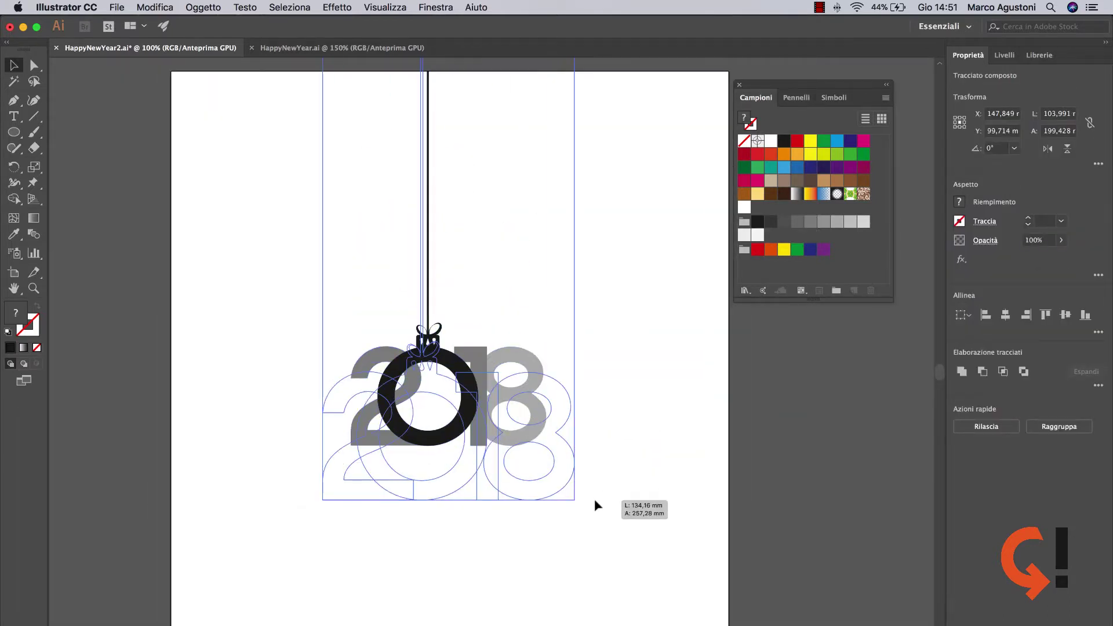
left_click_drag(558, 352, 561, 392)
left_click(601, 315)
Shorten the hanging string by dragging its top anchor point down.
left_click_drag(451, 176, 483, 326)
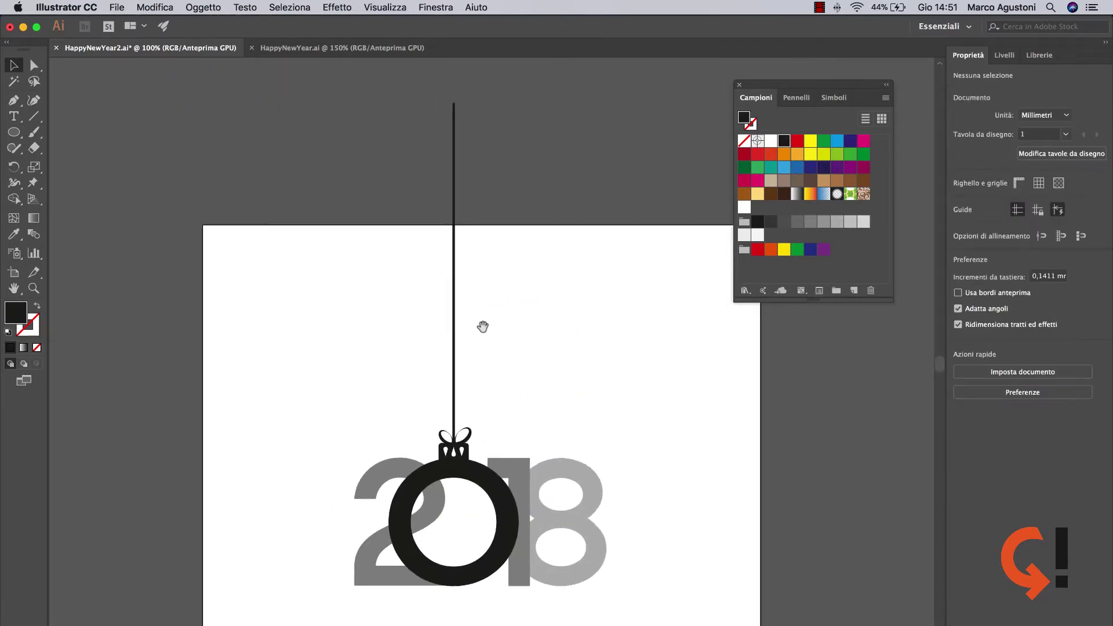
left_click(34, 65)
left_click_drag(361, 72, 544, 135)
key("super+plus")
key("super+plus")
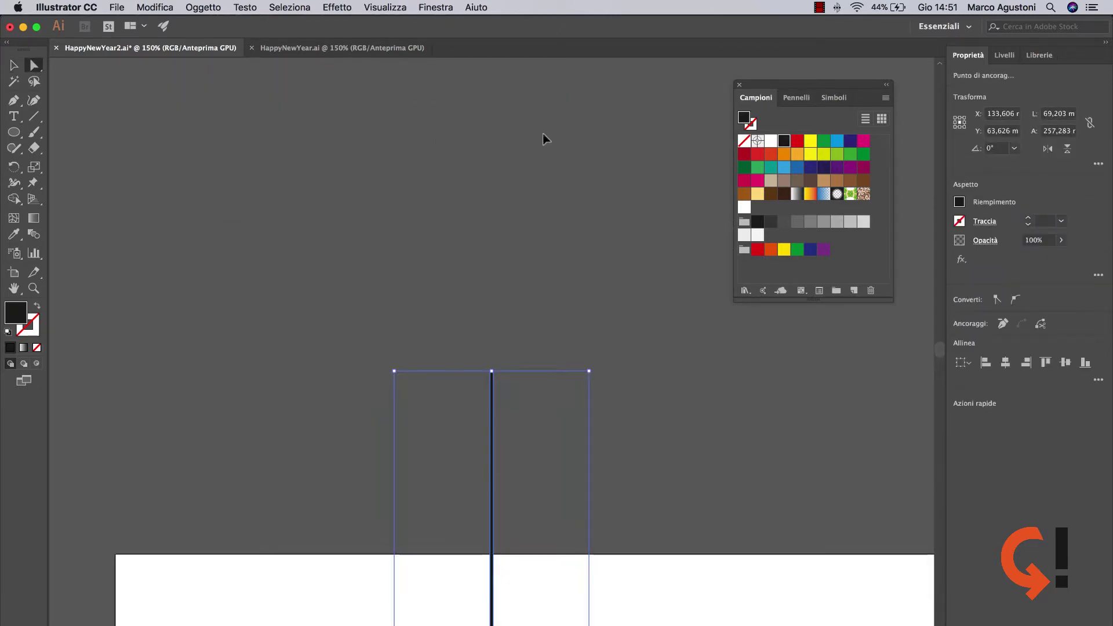
left_click_drag(614, 384, 581, 154)
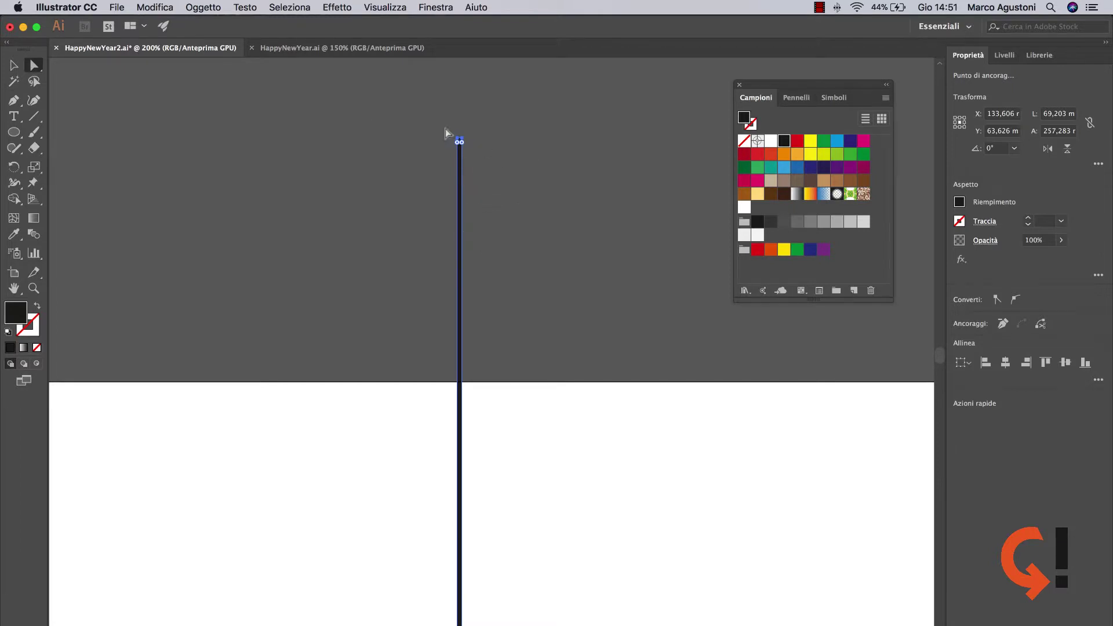
key("super+plus")
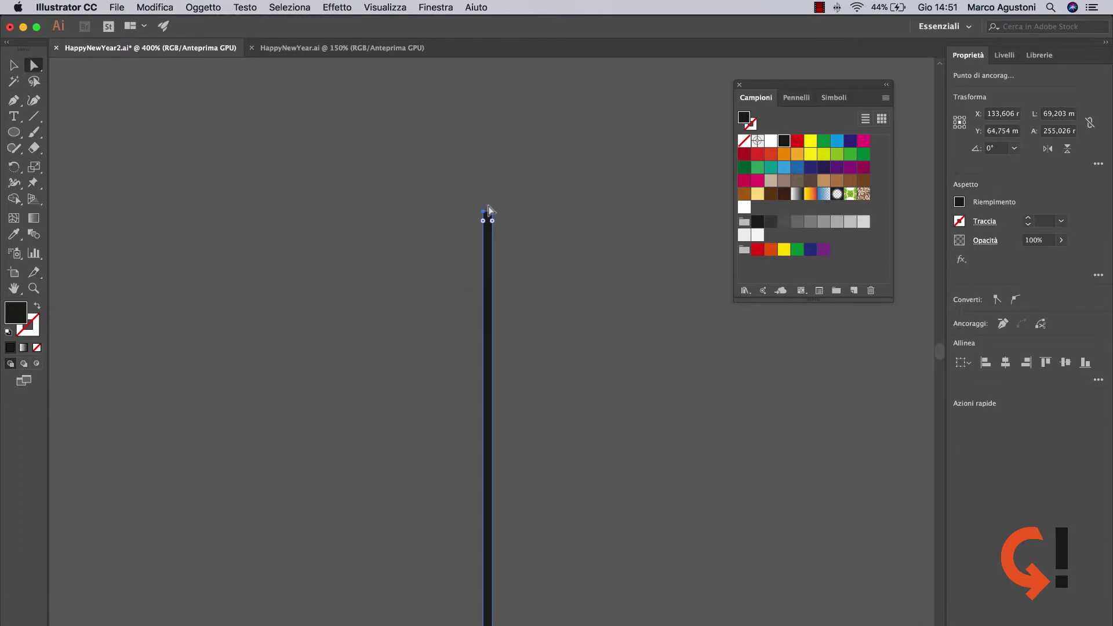
mouse_move(488, 211)
left_mouse_down()
mouse_move(490, 561)
mouse_move(499, 168)
mouse_move(472, 283)
left_mouse_up()
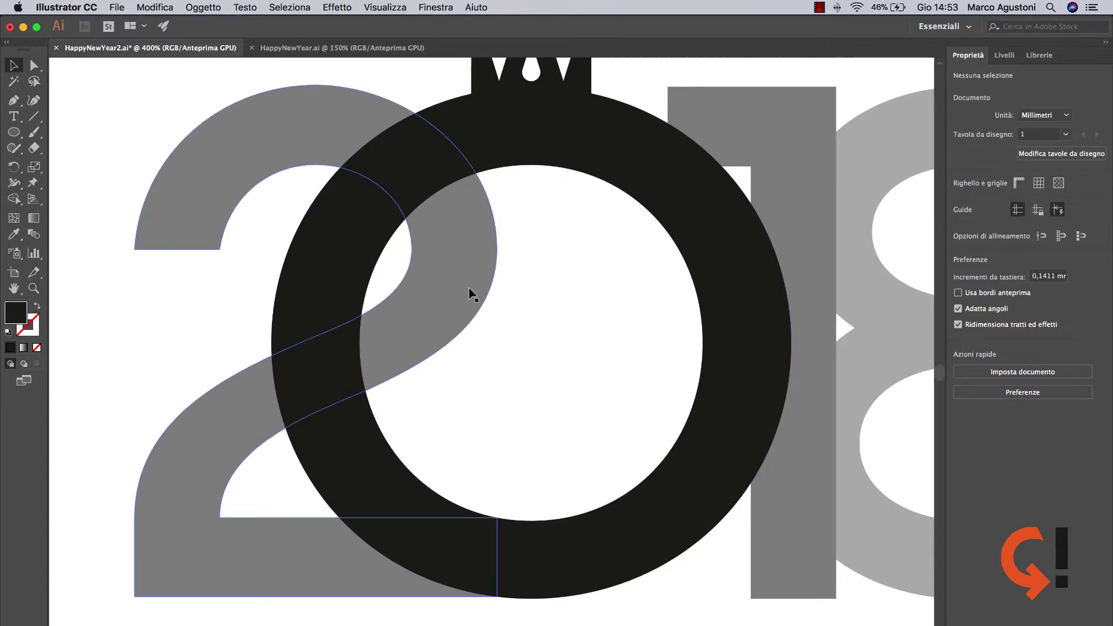
Select the ornament and the 2 and split them with Pathfinder Divide.
key("super+minus")
left_click(522, 183)
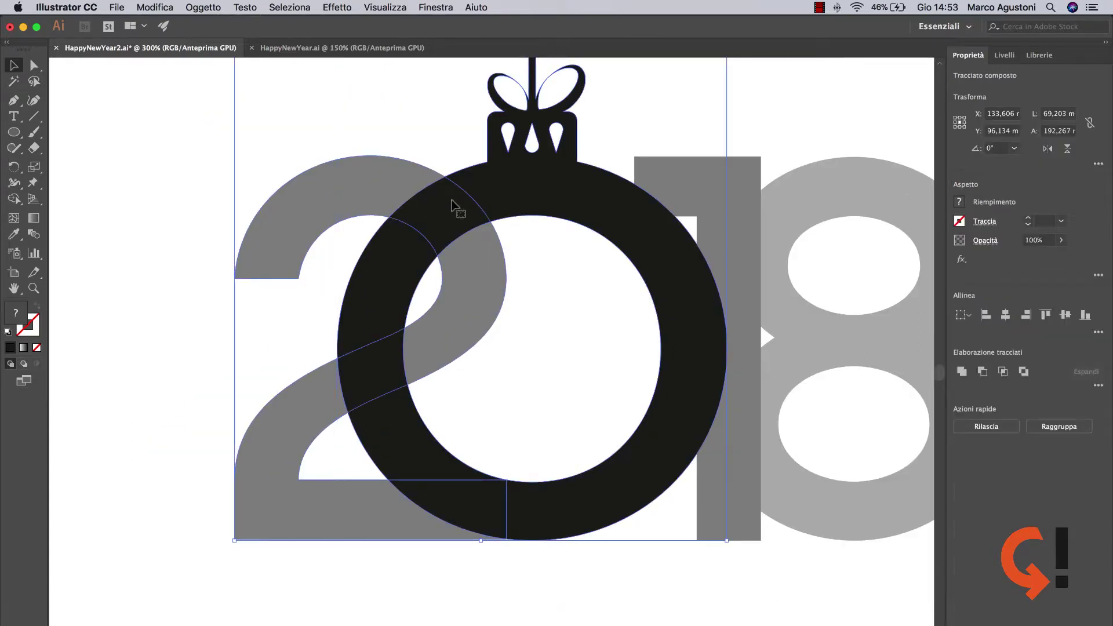
left_click(249, 228)
left_click(608, 198)
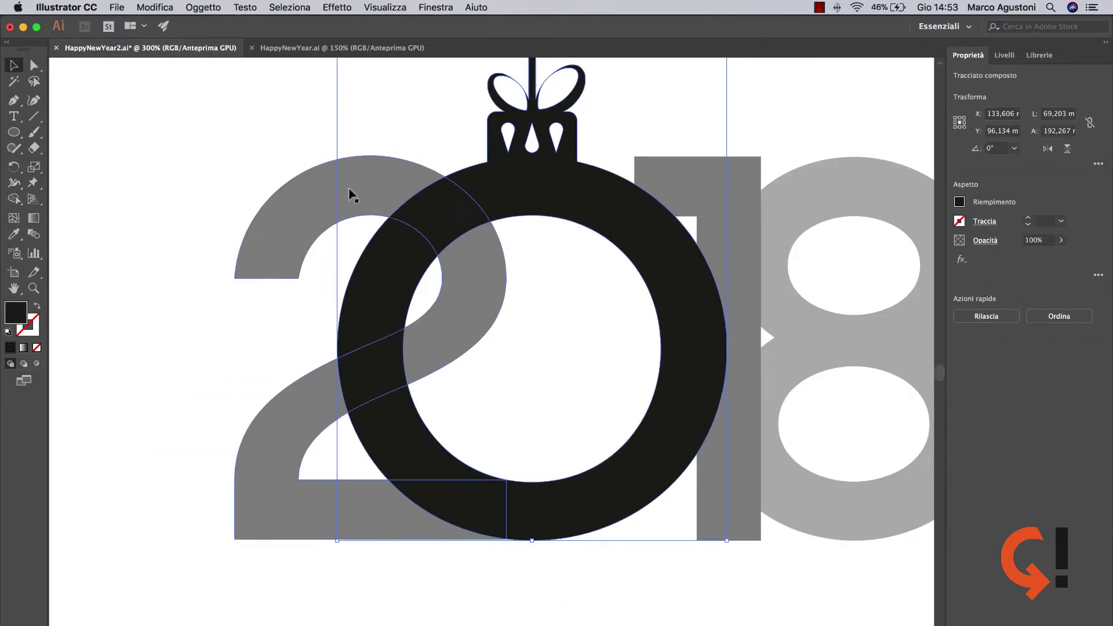
left_click(352, 194, "shift")
left_click(437, 7)
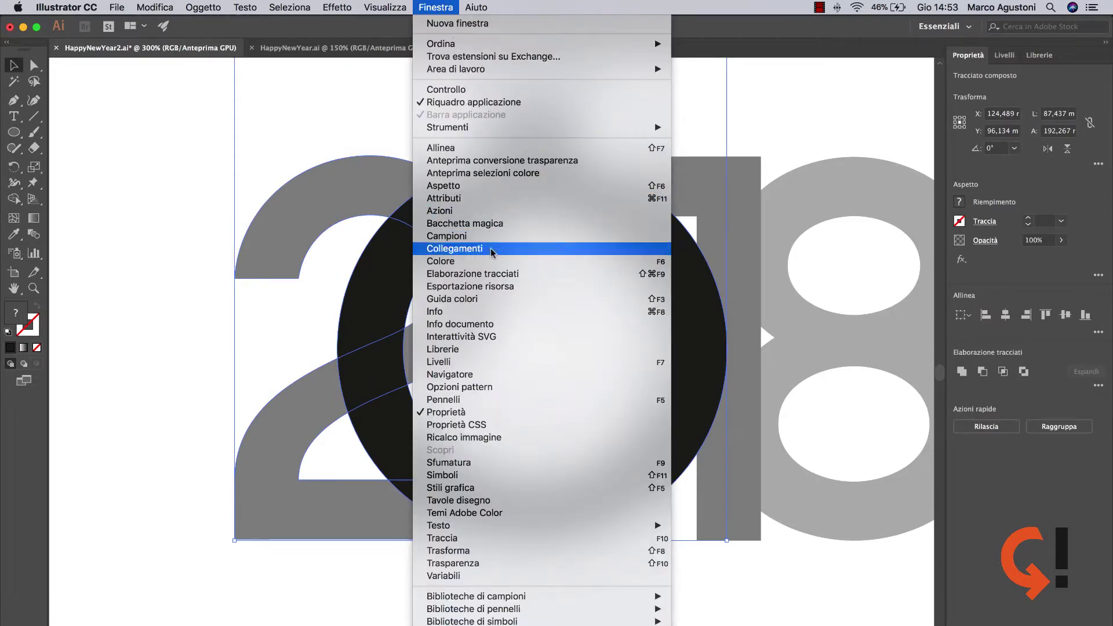
left_click(489, 274)
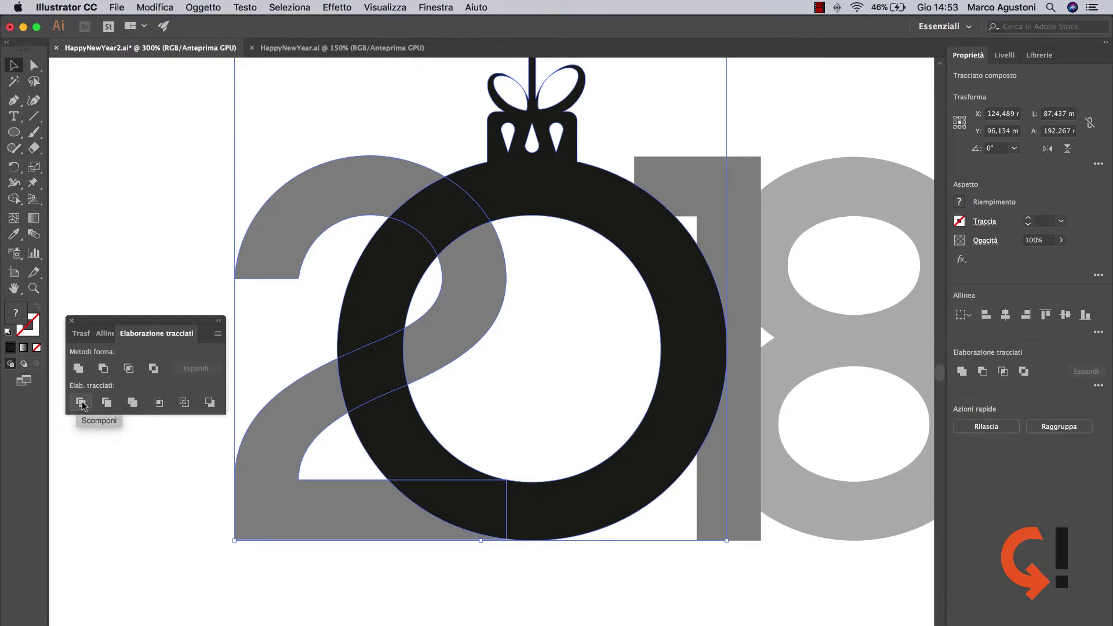
left_click(81, 402)
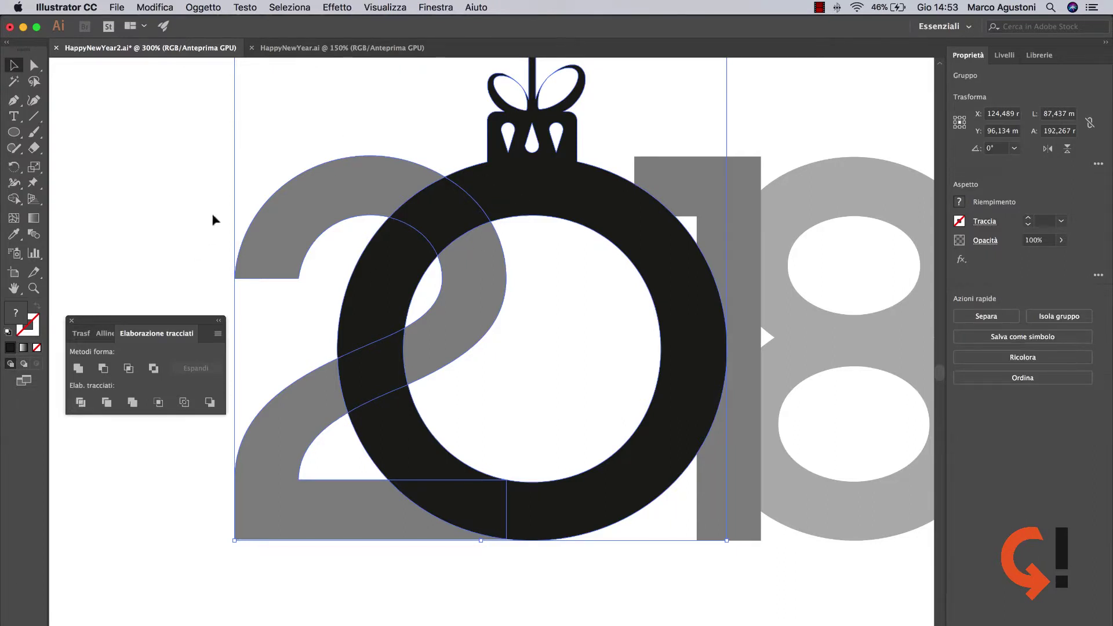
Ungroup the divided pieces and delete the part of the 2 inside the ring.
right_click(333, 207)
left_click(348, 316)
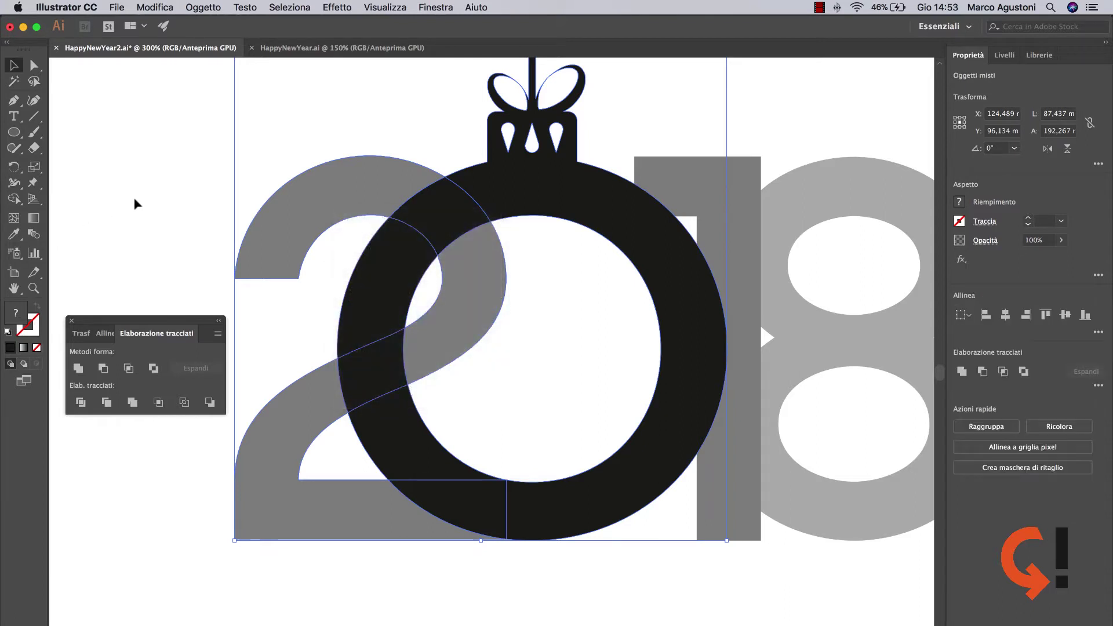
left_click(136, 203)
left_click_drag(470, 285, 478, 299)
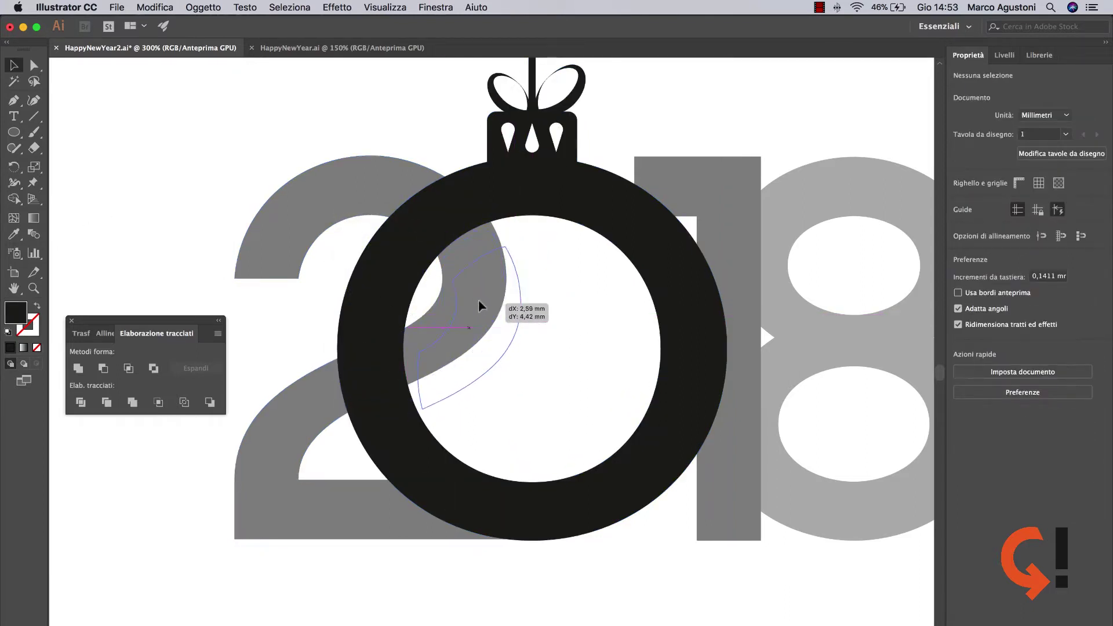
key("Delete")
Select all the ornament ring pieces, undoing an accidental move of one piece.
left_click(438, 209)
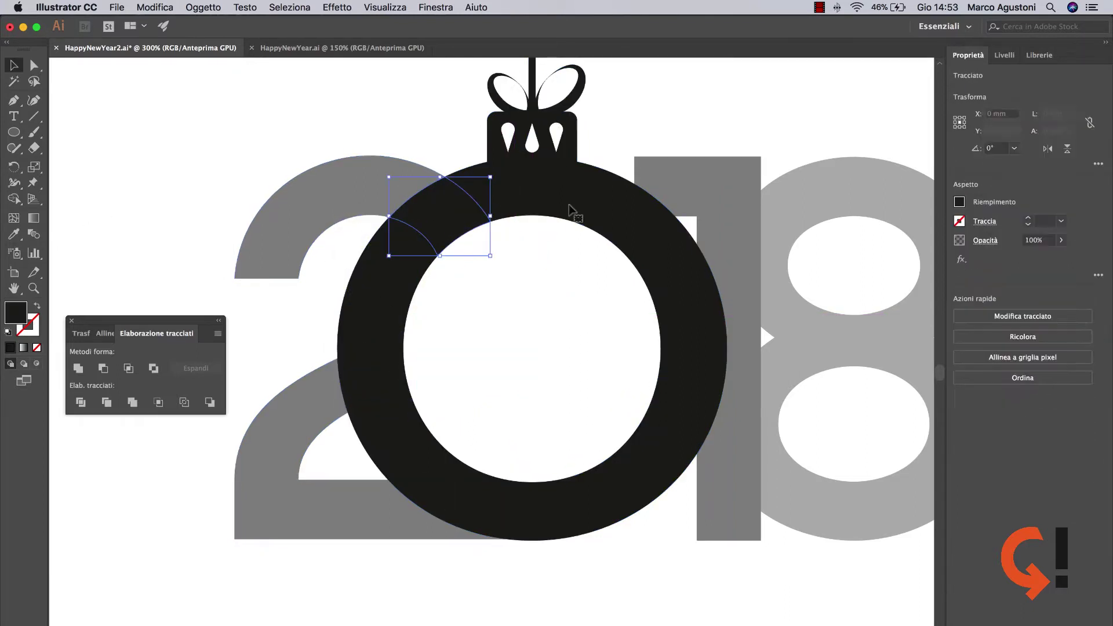
left_click_drag(459, 206, 372, 132)
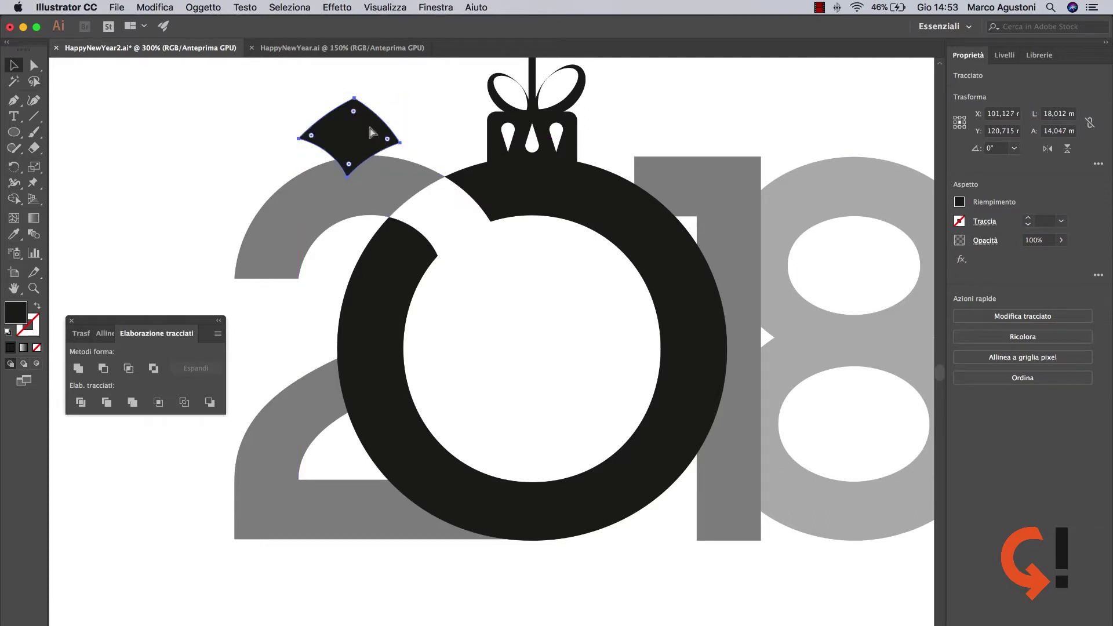
key("ctrl+z")
left_click(389, 290, "shift")
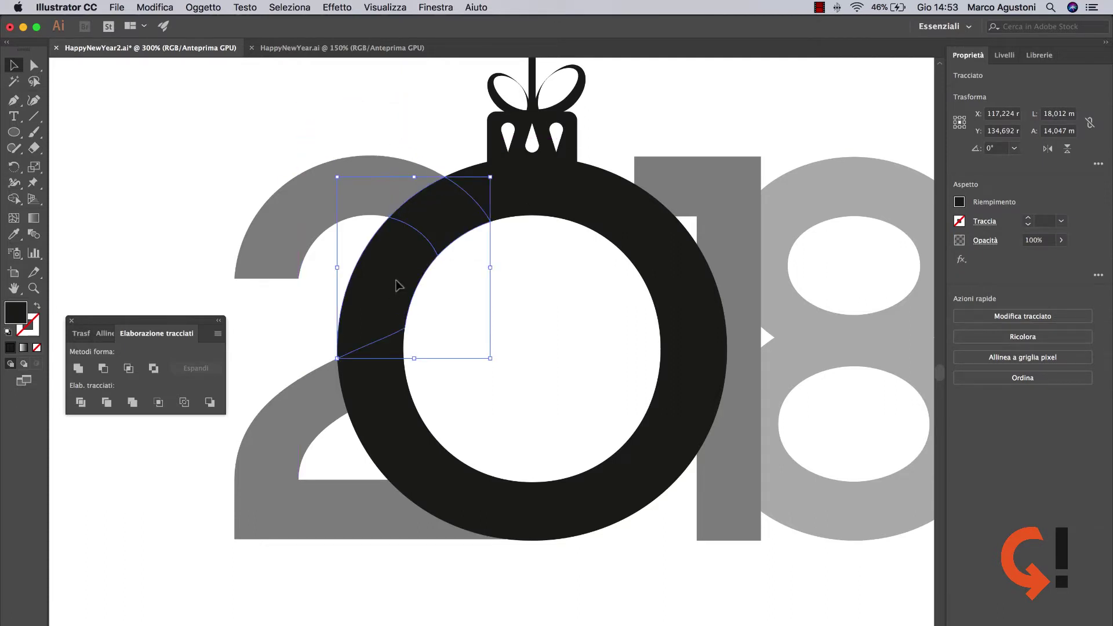
left_click(561, 195, "shift")
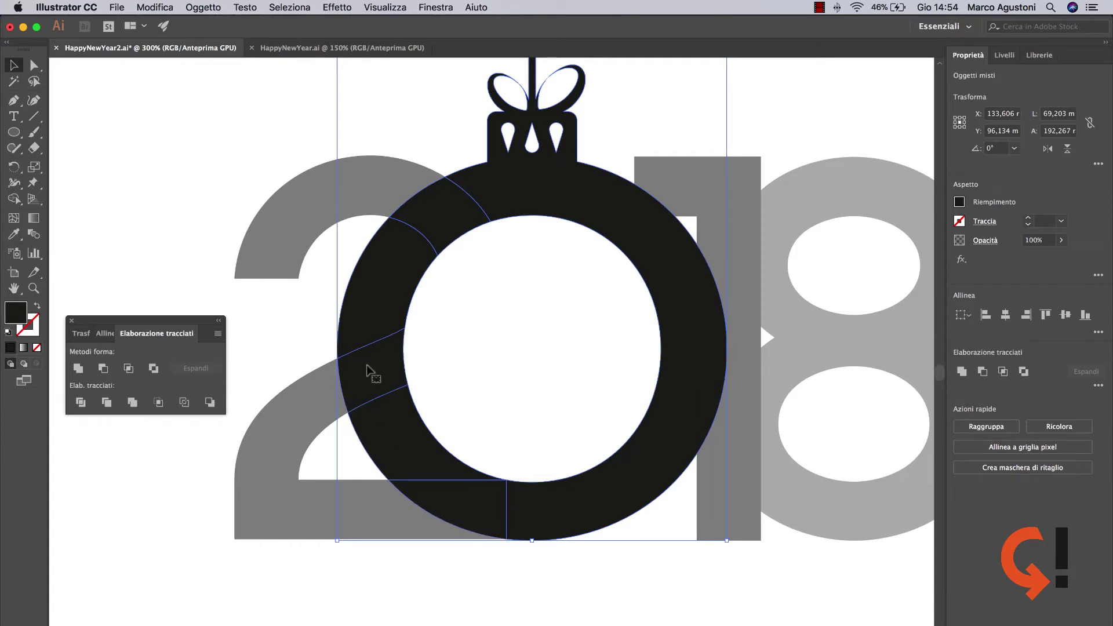
Unite the ornament pieces into one solid ring.
left_click_drag(387, 261, 474, 262)
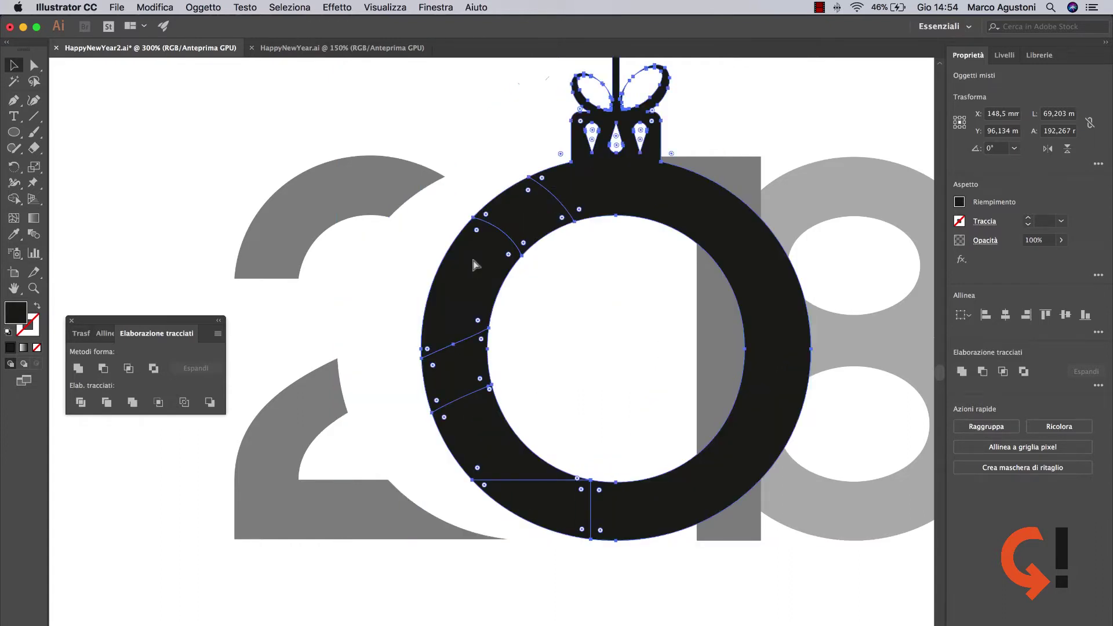
key("cmd+z")
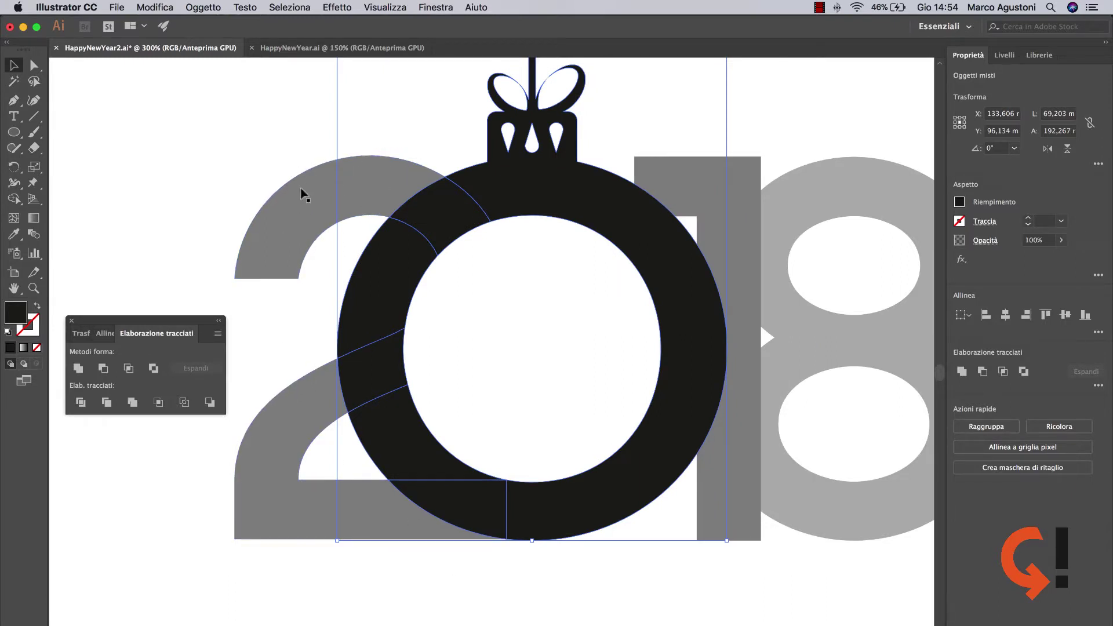
left_click(77, 369)
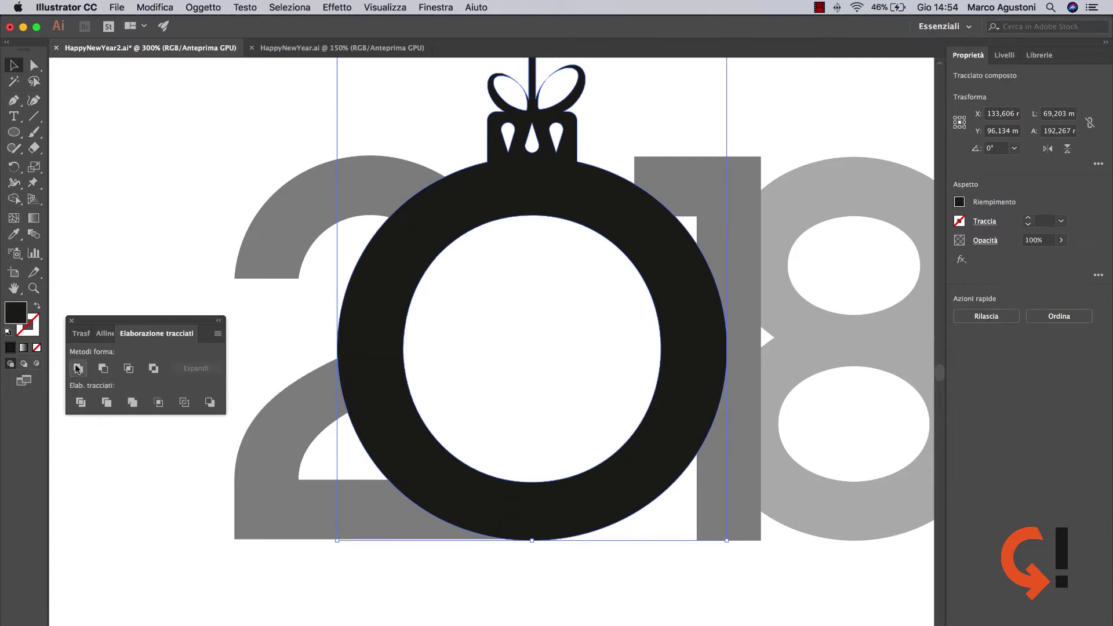
left_click(154, 267)
Combine the two remaining parts of the 2 into one shape, then zoom out.
left_click(330, 193)
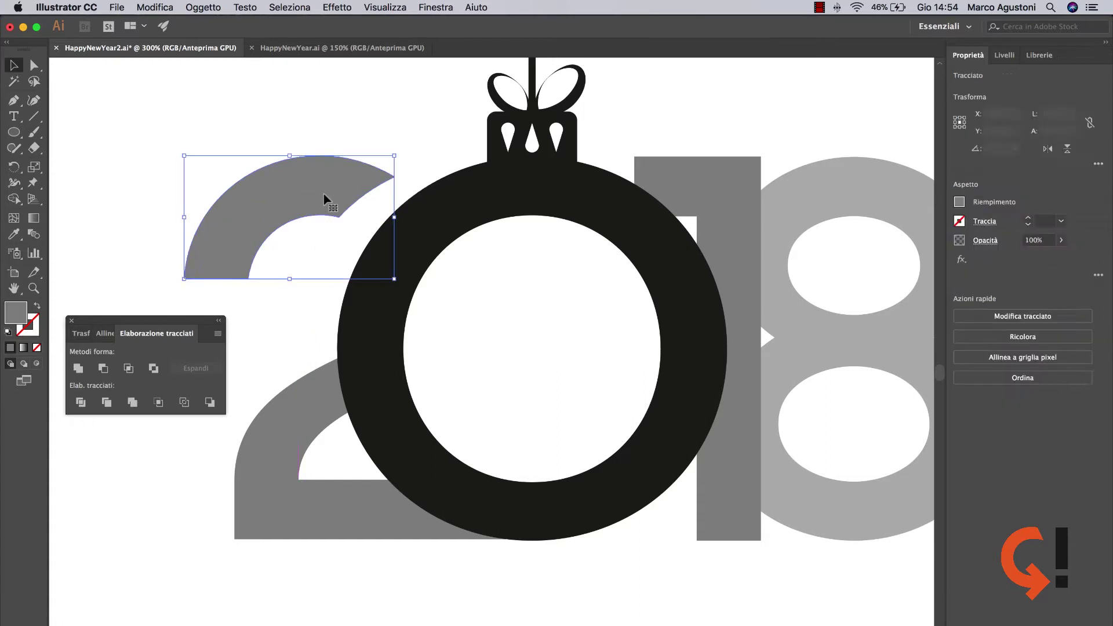
left_click(292, 428, "shift")
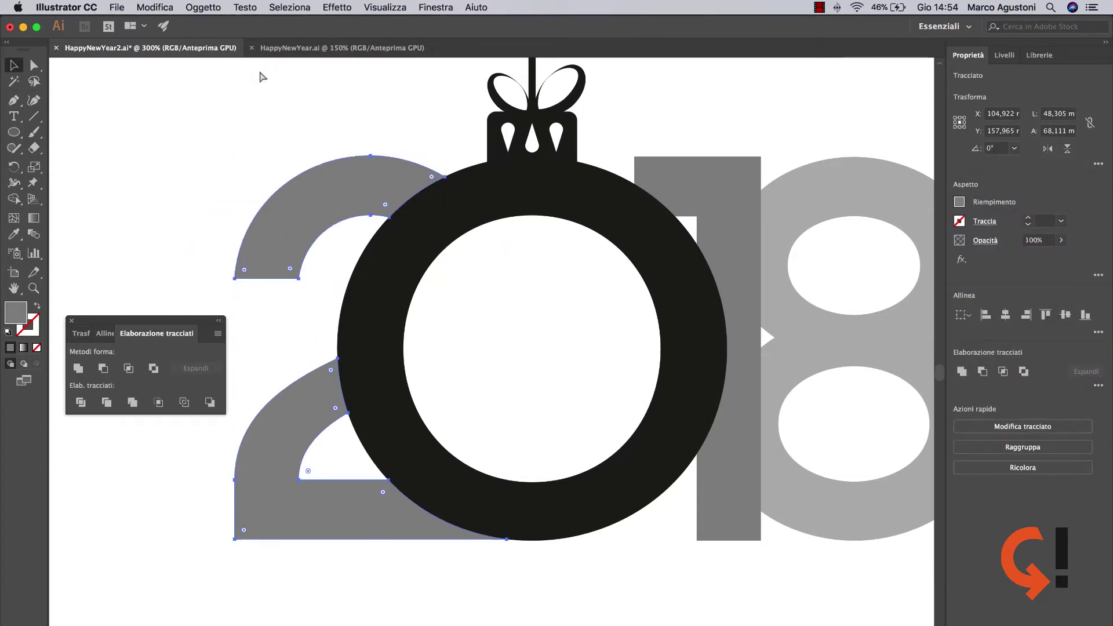
left_click(78, 369)
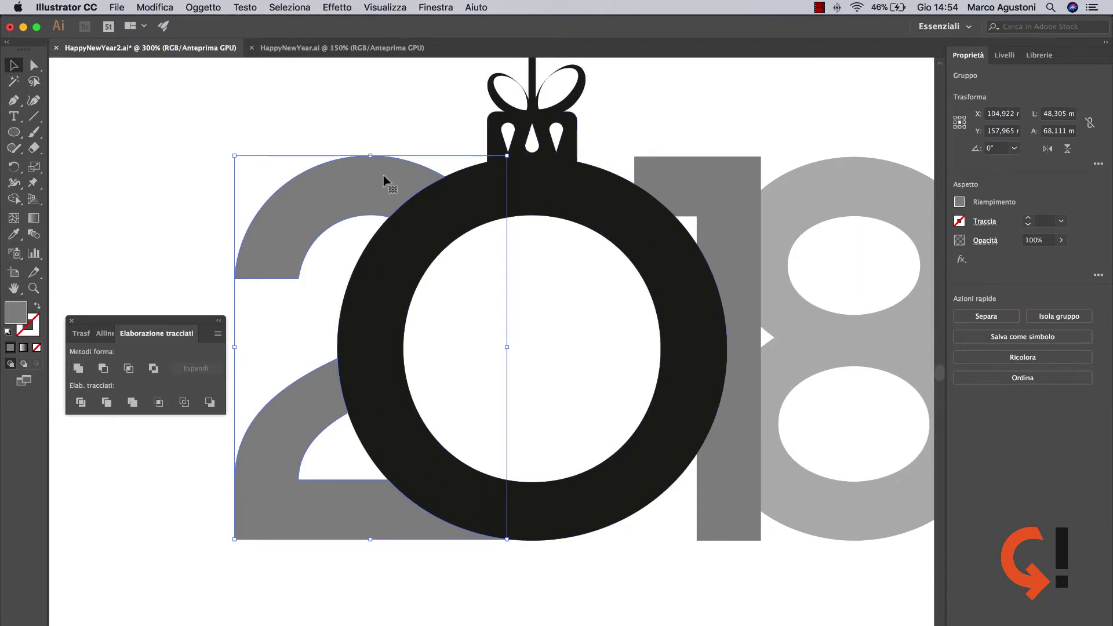
left_click_drag(385, 179, 272, 188)
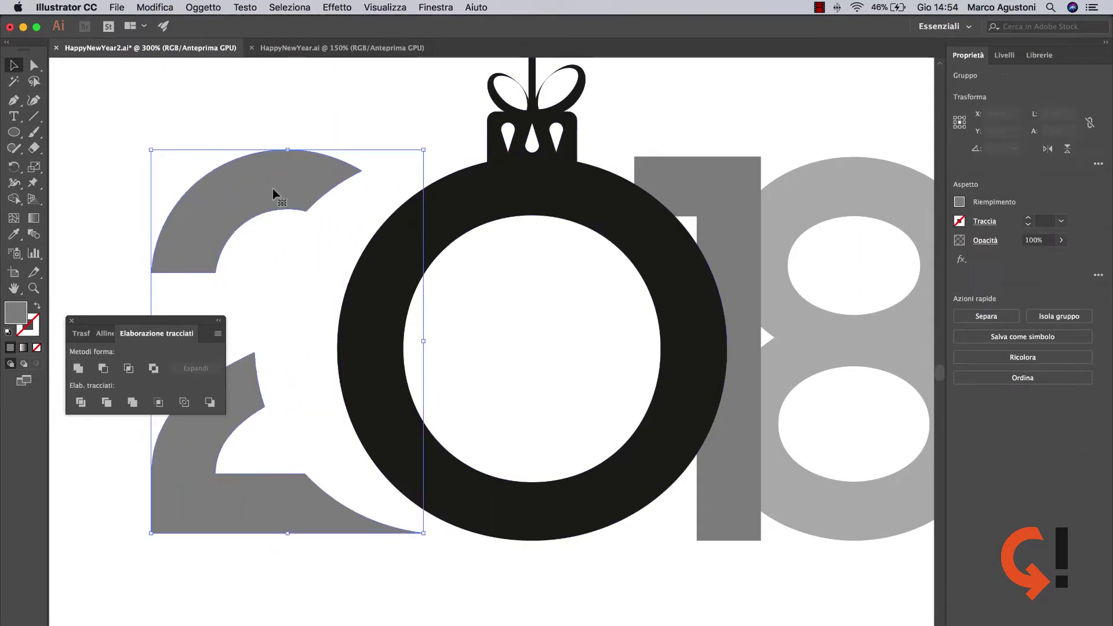
mouse_move(531, 190)
left_mouse_down()
mouse_move(739, 190)
mouse_move(426, 191)
left_mouse_up()
key("super+z")
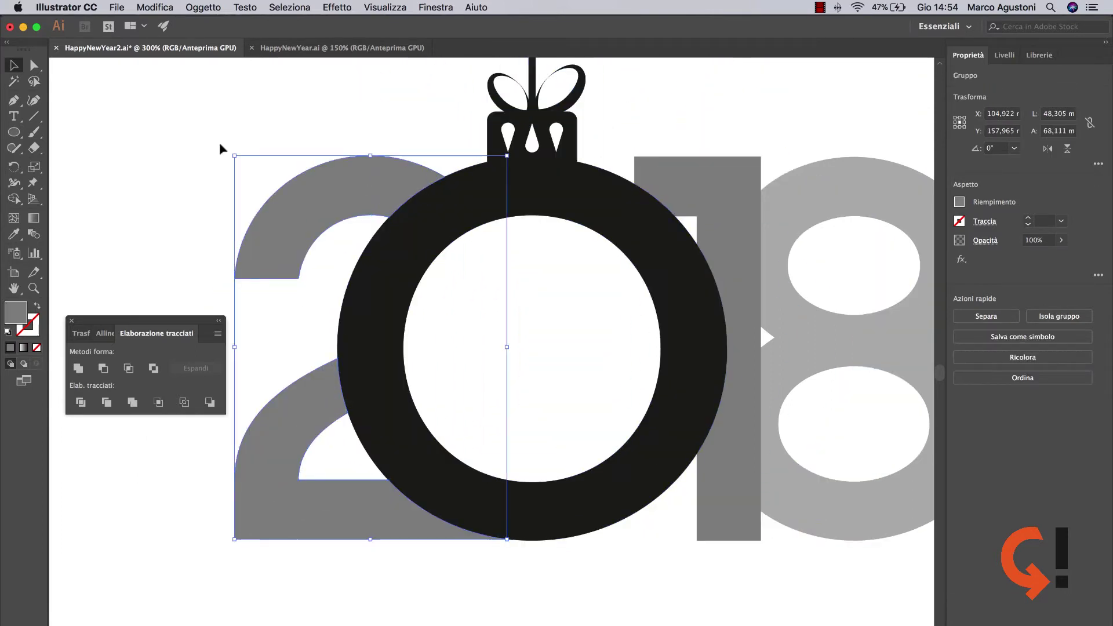
left_click(220, 142)
key("super+0")
key("super+minus")
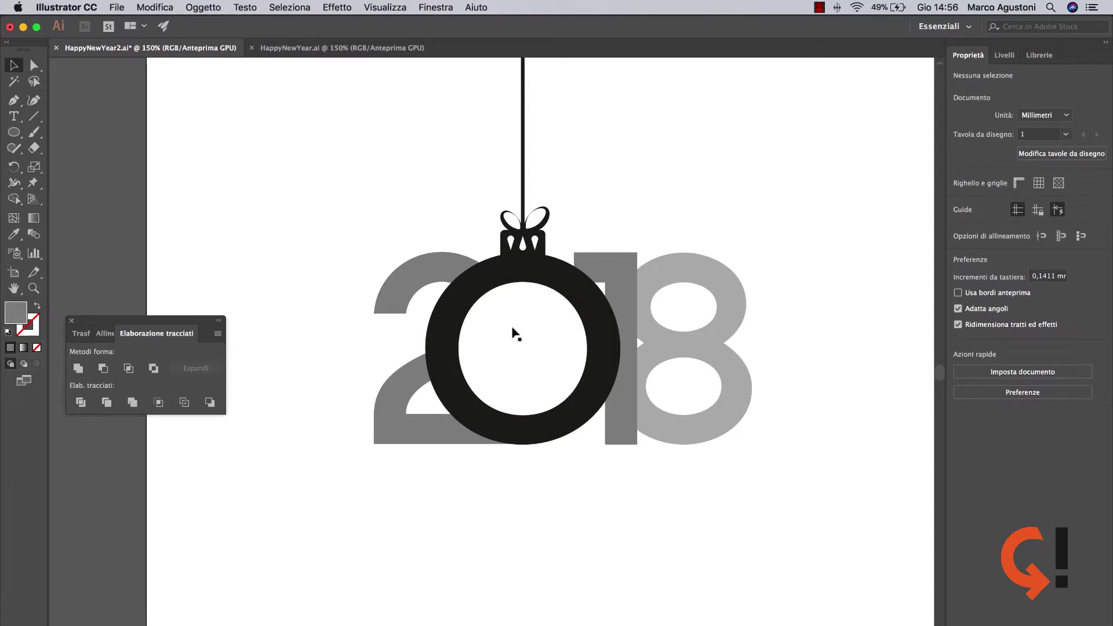
Create a text object with the Happy New Year wording near the page's top left.
left_click(14, 117)
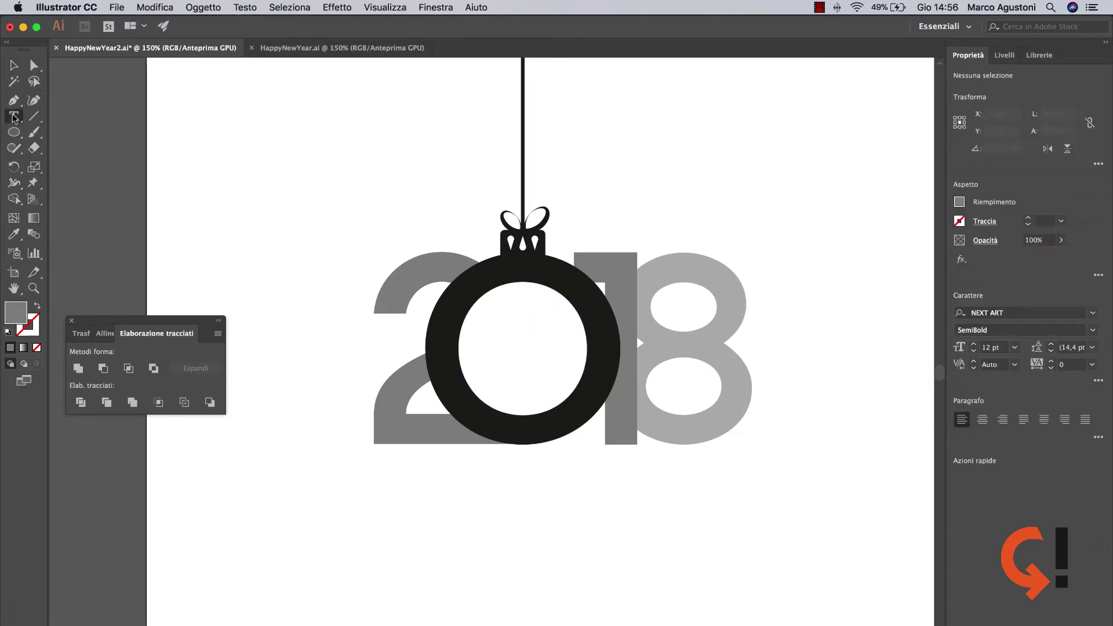
left_click(340, 143)
key("BackSpace")
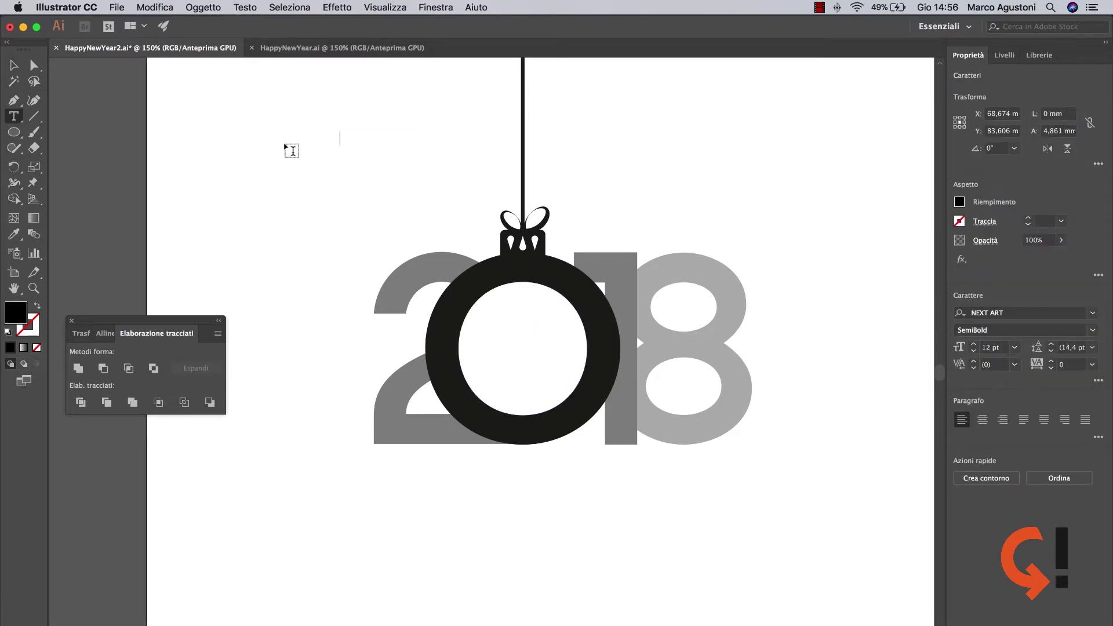
type("HAPPY")
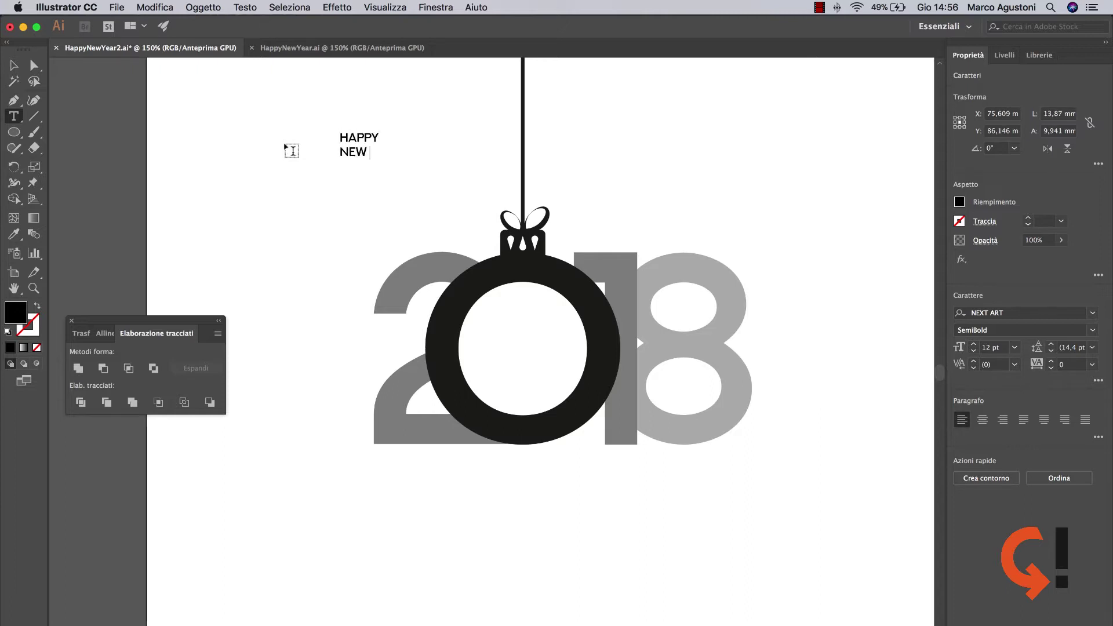
type("R")
key("Escape")
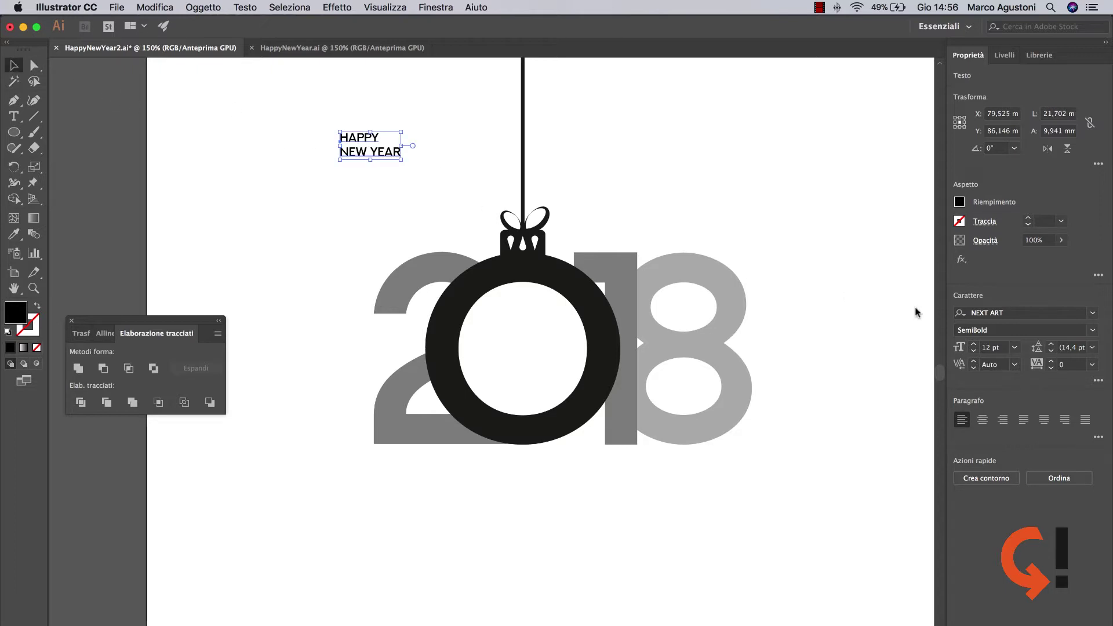
Set the text to the Lovely Home font and increase its line spacing.
left_click(1047, 313)
type("love")
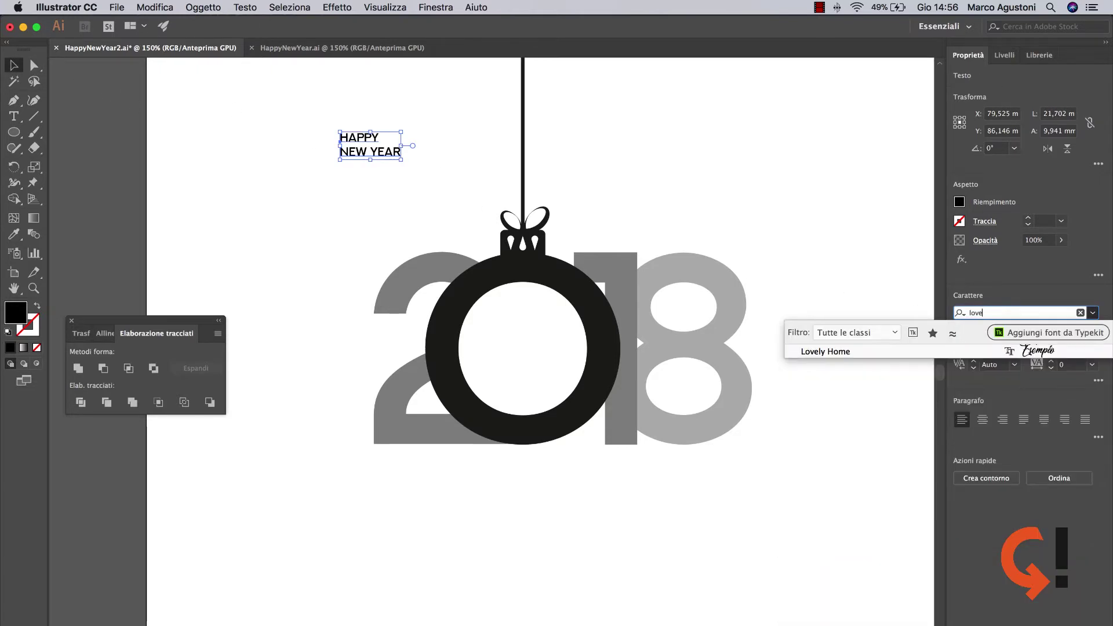
left_click(807, 351)
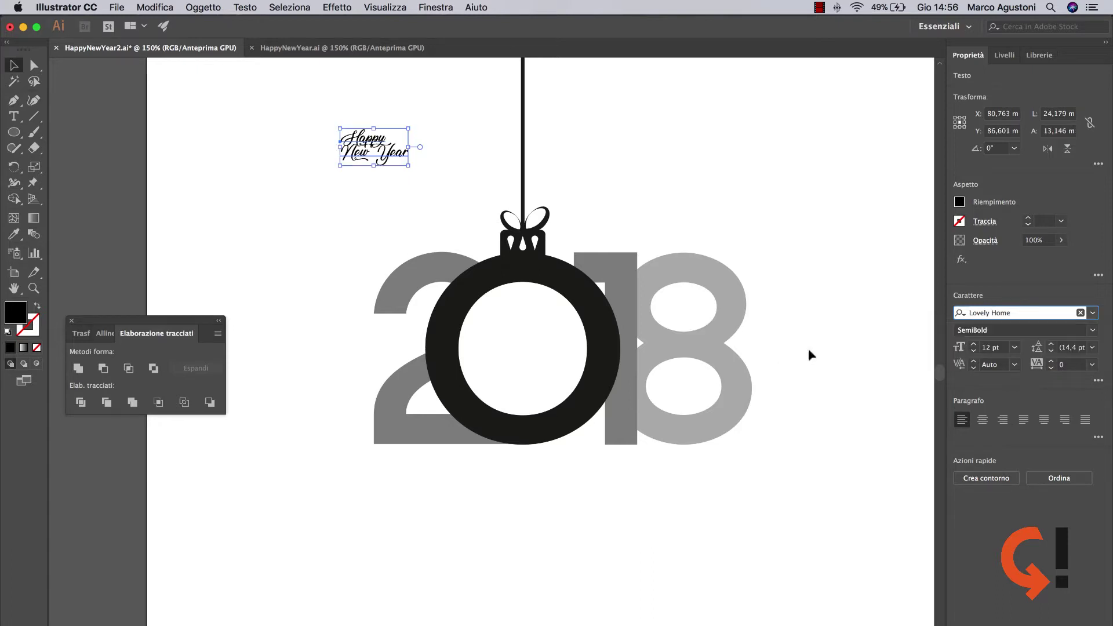
mouse_move(369, 144)
left_mouse_down()
mouse_move(608, 170)
mouse_move(672, 210)
mouse_move(608, 371)
mouse_move(668, 590)
left_mouse_up()
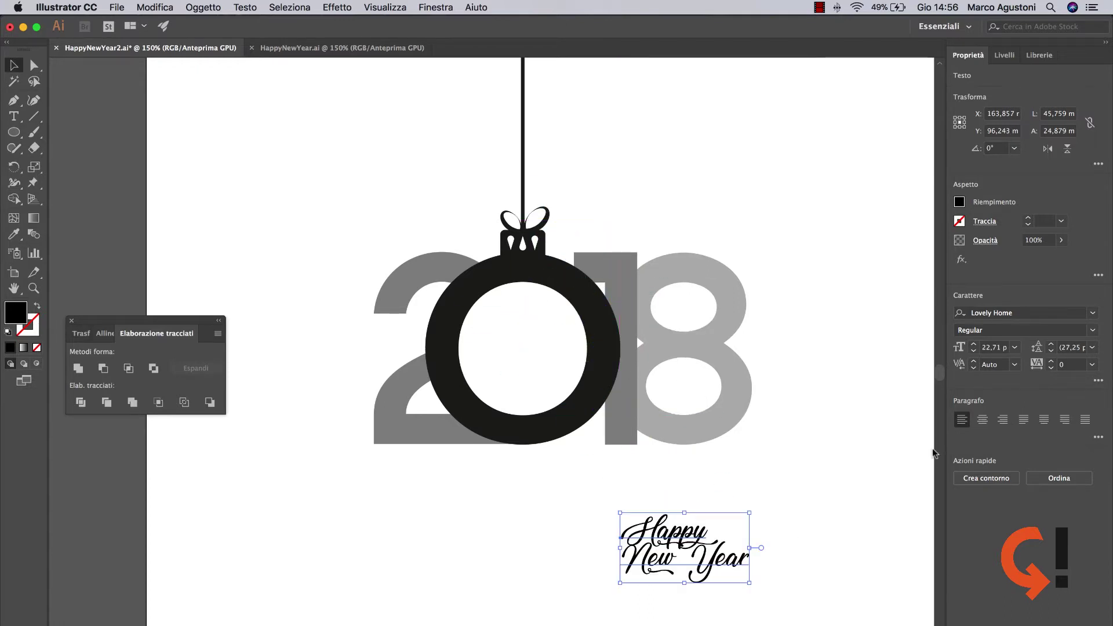
left_click(1052, 345)
left_click(1052, 345)
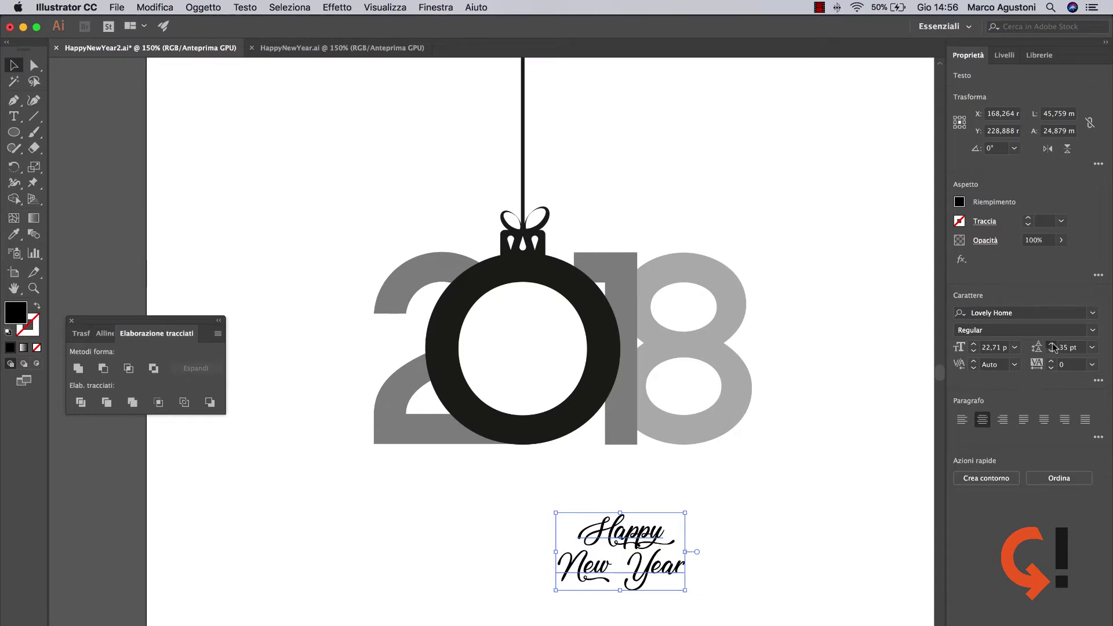
Move the text inside the ornament's ring and scale it down to fit.
left_click(802, 520)
left_click_drag(667, 547, 559, 336)
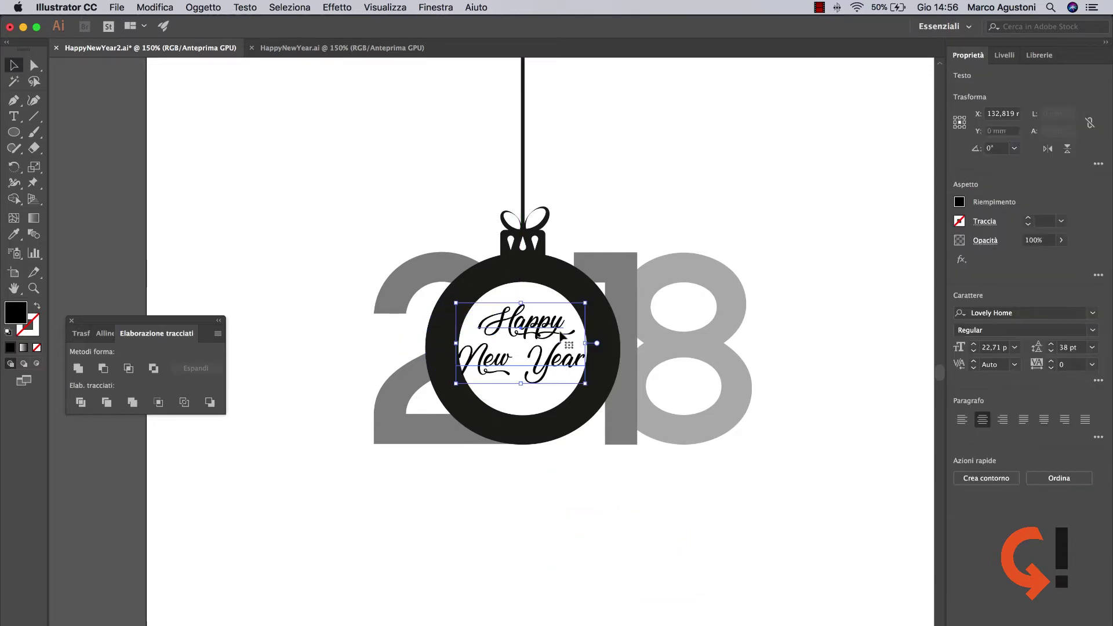
scroll(559, 336, "up", 2, "alt")
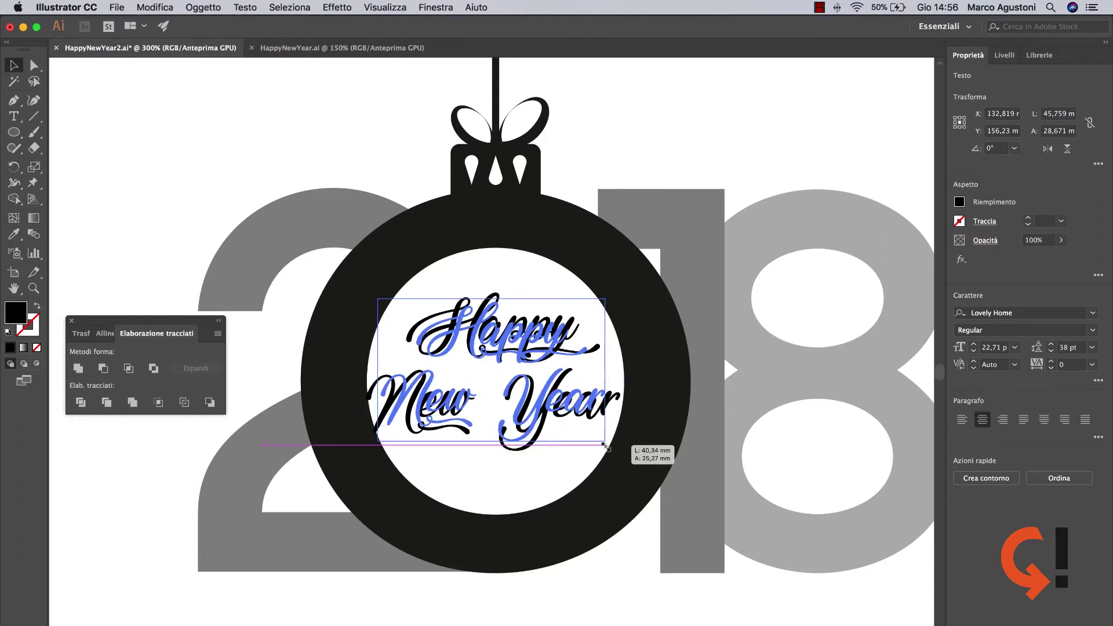
left_click_drag(619, 451, 603, 443)
left_click(337, 7)
mouse_move(351, 102)
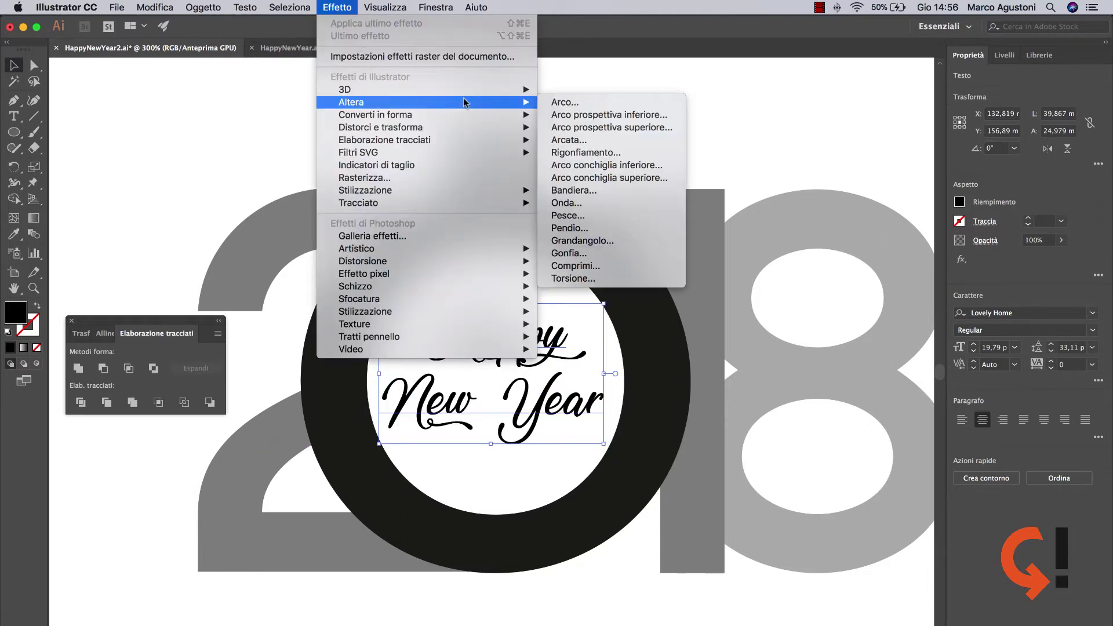
Apply a horizontal Bulge warp with about 49% bend to the lettering.
left_click(568, 154)
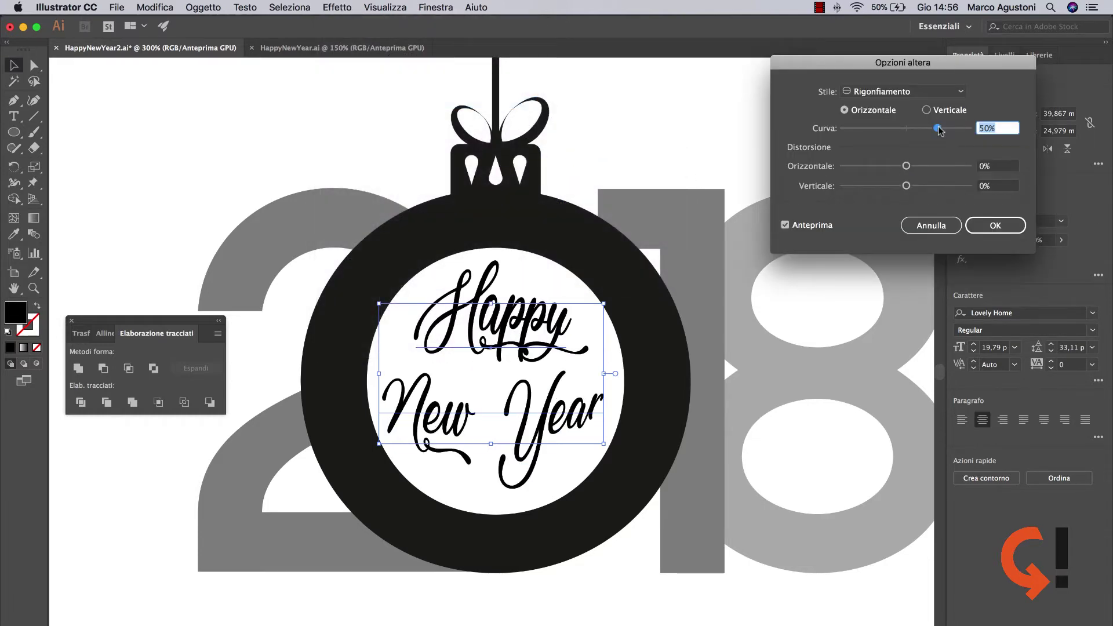
left_click(1001, 127)
left_click_drag(936, 128, 938, 128)
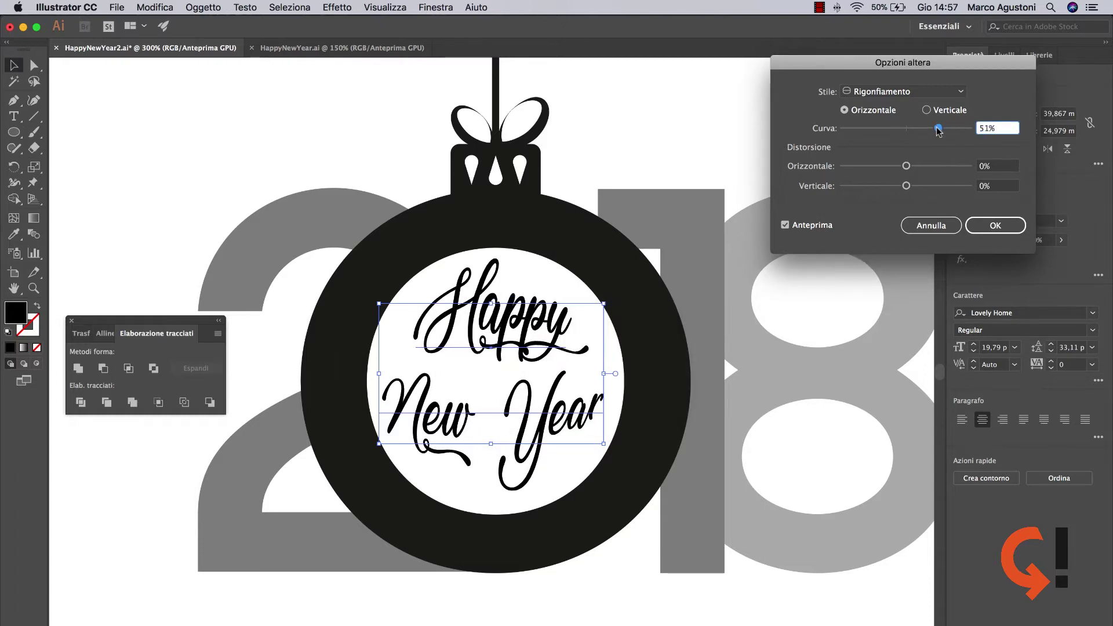
left_click_drag(938, 128, 936, 129)
left_click(995, 226)
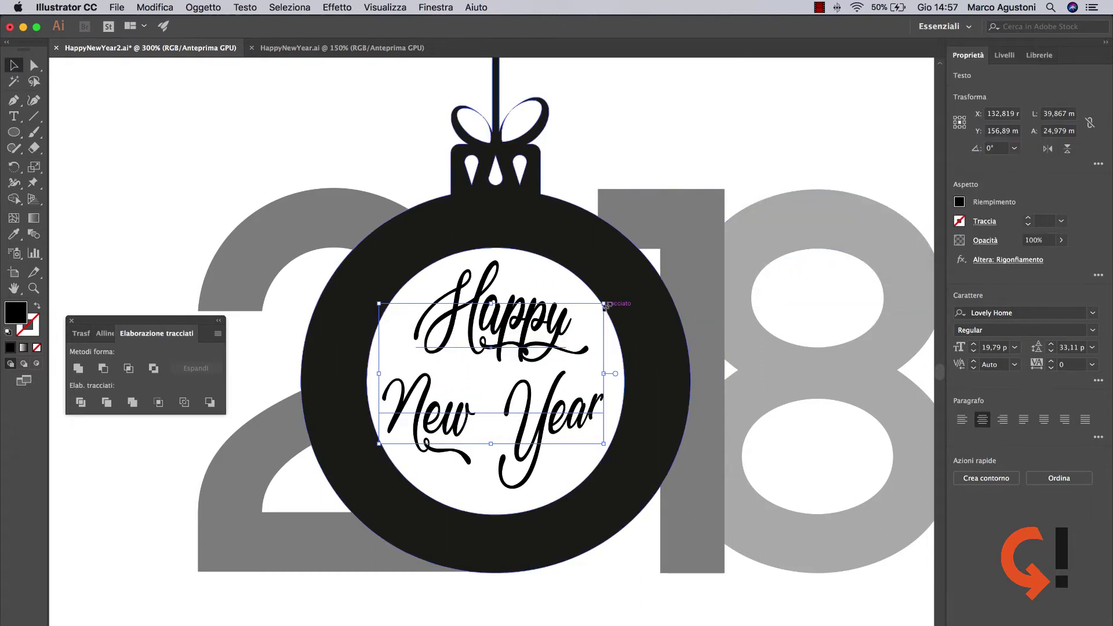
Narrow, shorten and nudge the warped text to sit centred in the ring.
left_click_drag(603, 373, 598, 373)
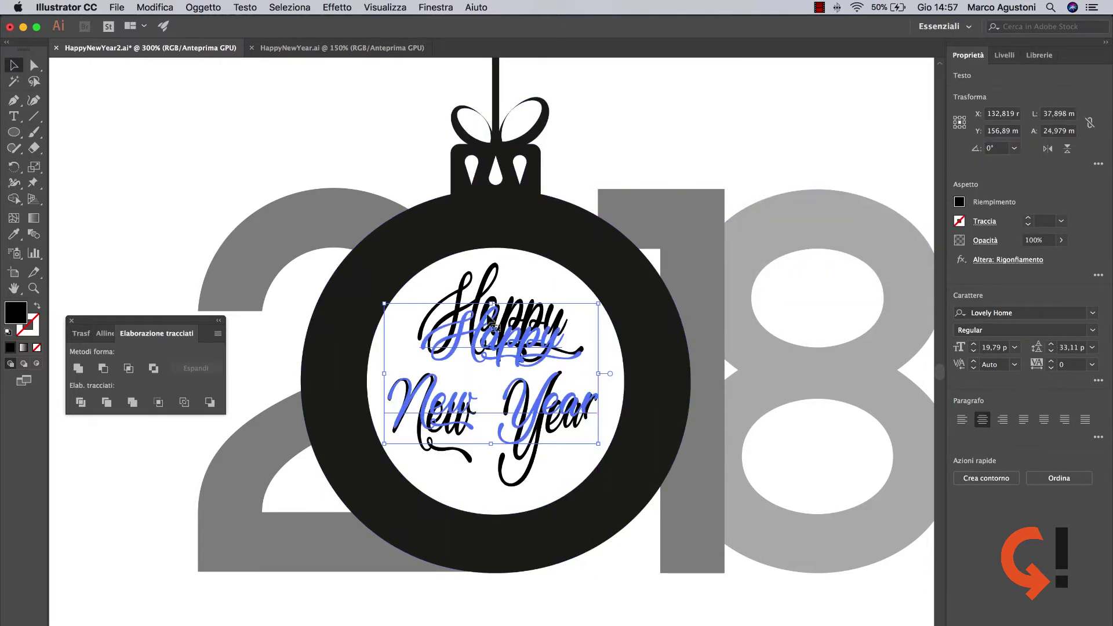
left_click_drag(496, 305, 493, 309)
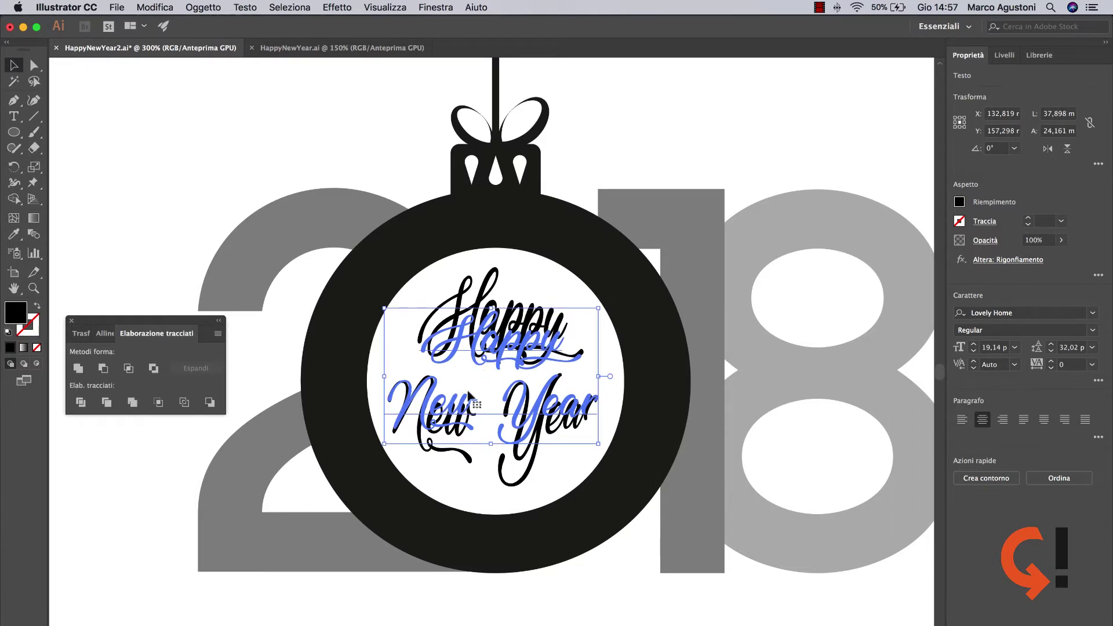
left_click_drag(468, 394, 463, 400)
Outline the Happy New Year text, expand its warp, and unite it in Pathfinder.
right_click(502, 333)
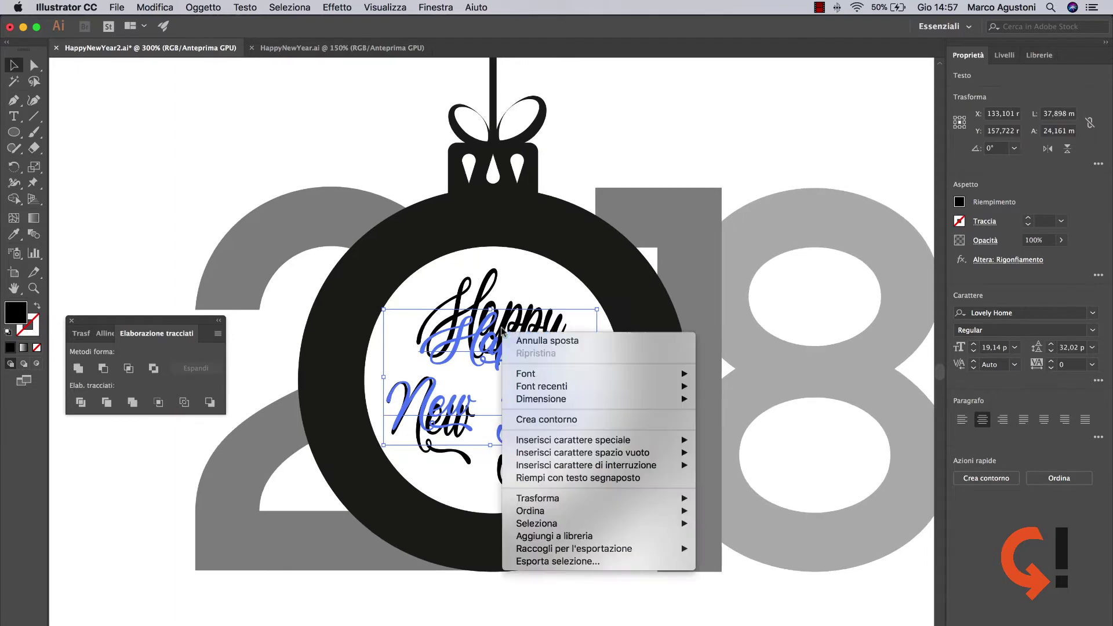
left_click(538, 420)
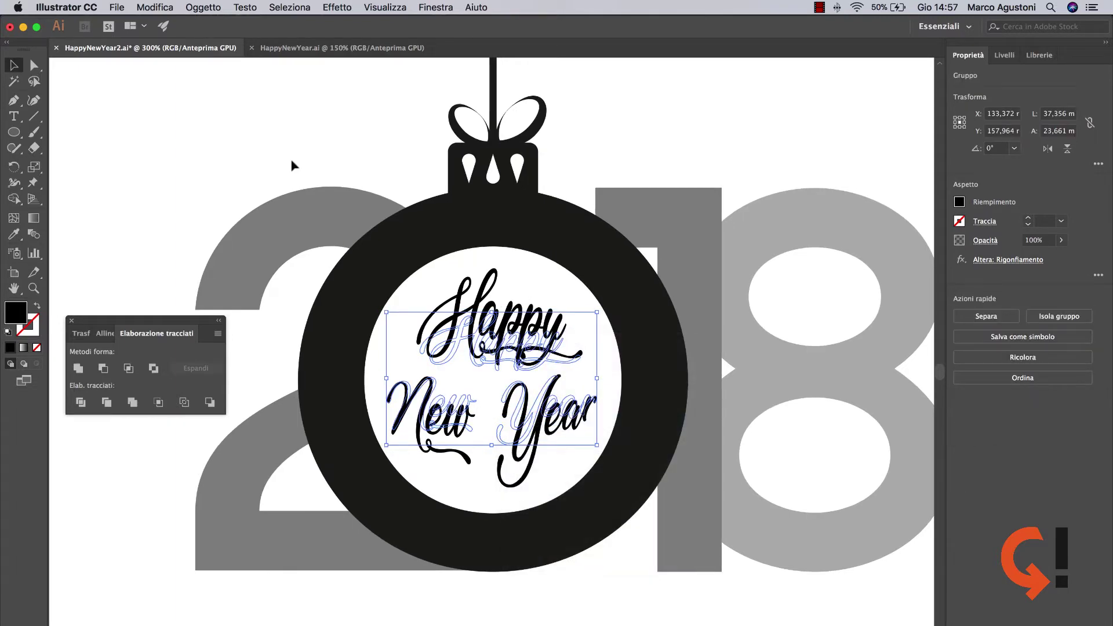
left_click(209, 7)
left_click(236, 149)
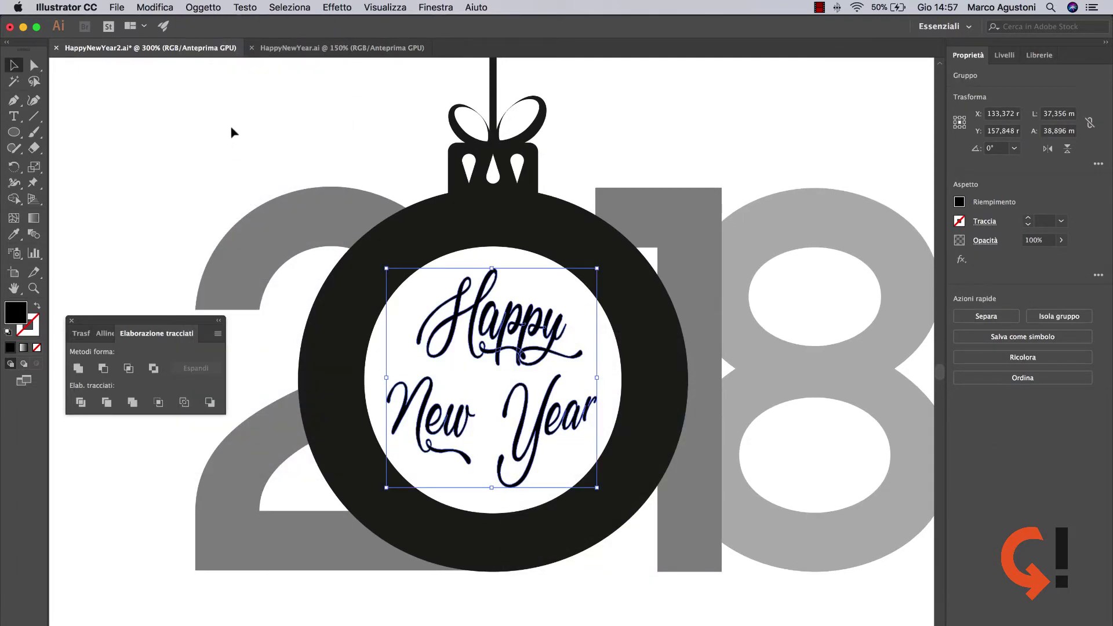
left_click(78, 369)
Deselect, zoom out to check the whole page, then select the grey 2.
left_click(134, 171)
key("super+minus")
key("super+minus")
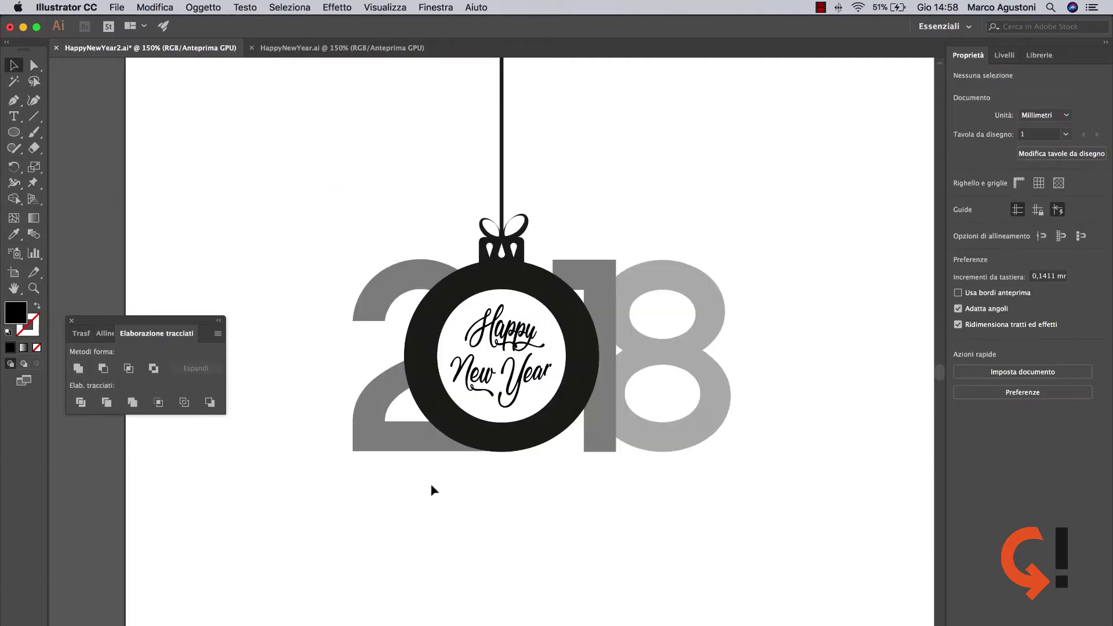
key("super+minus")
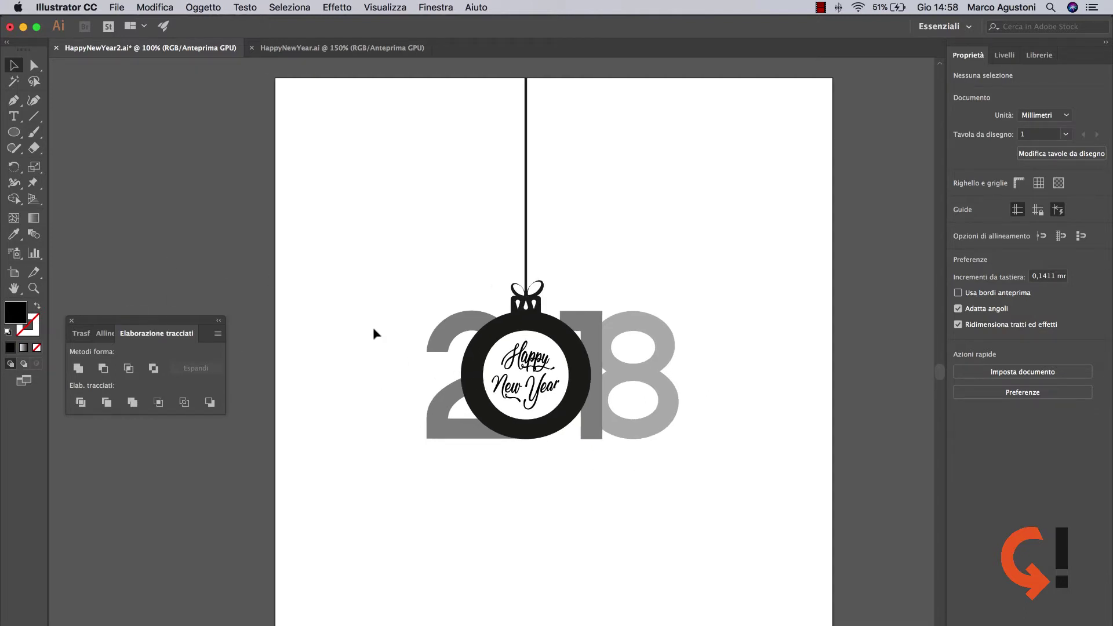
key("super+plus")
left_click(410, 314)
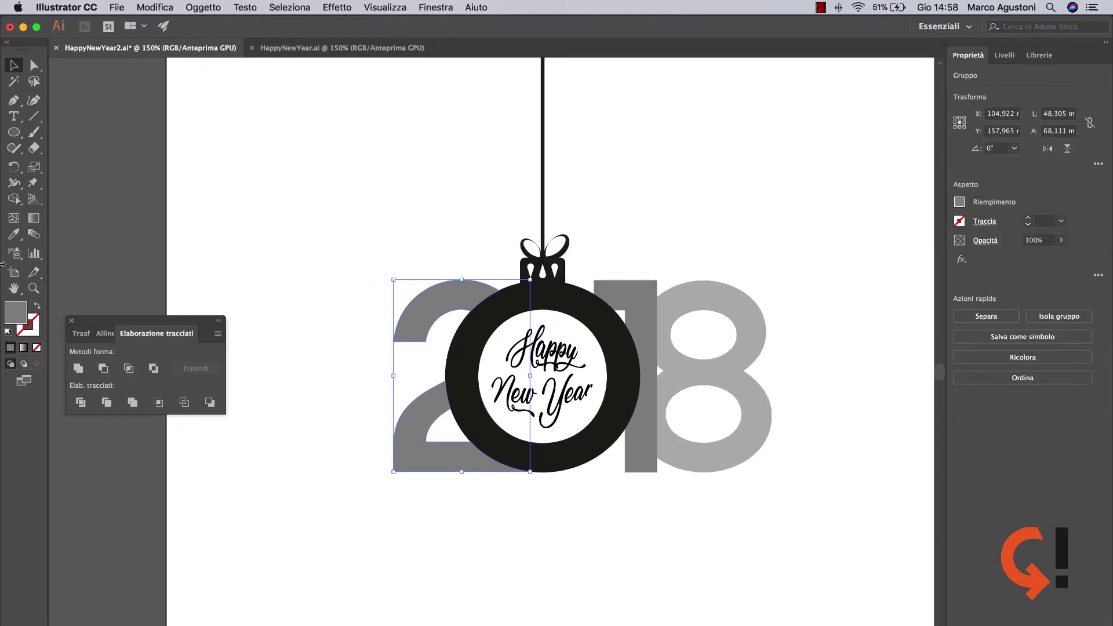
Give the 2 a linear gradient running from gold to a darker gold.
left_click(350, 7)
left_click(470, 233)
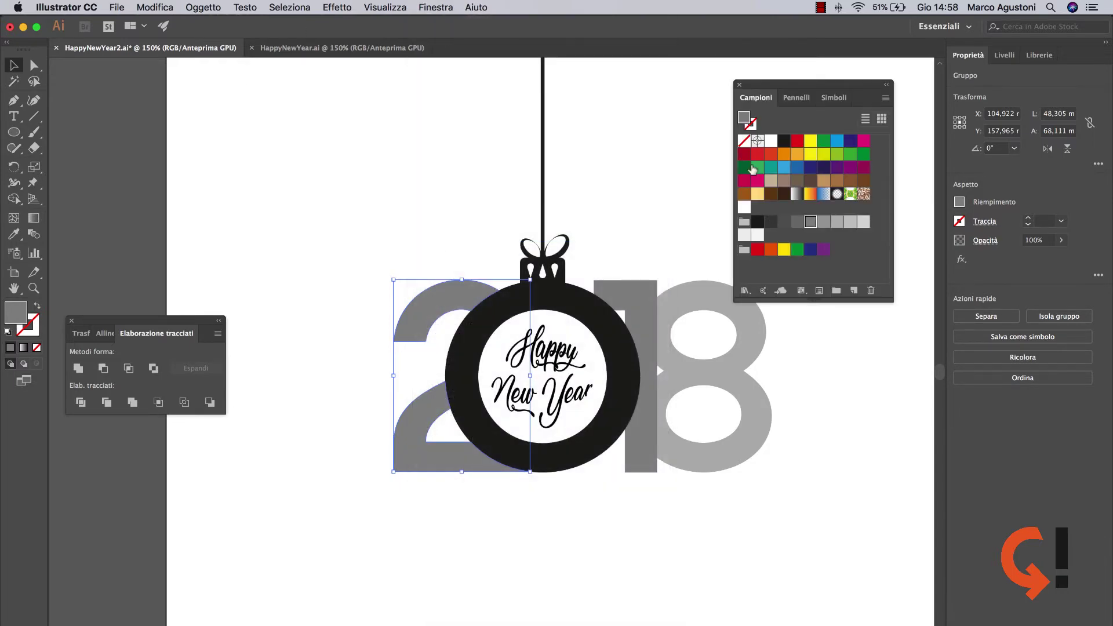
left_click_drag(771, 87, 132, 81)
double_click(34, 218)
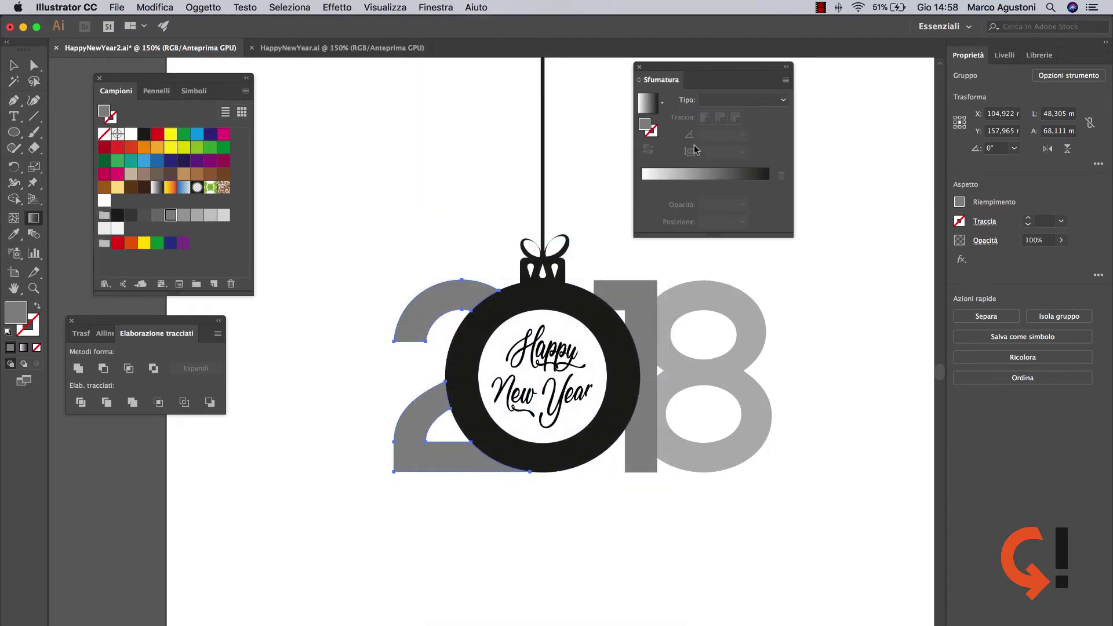
left_click(662, 103)
left_click(629, 128)
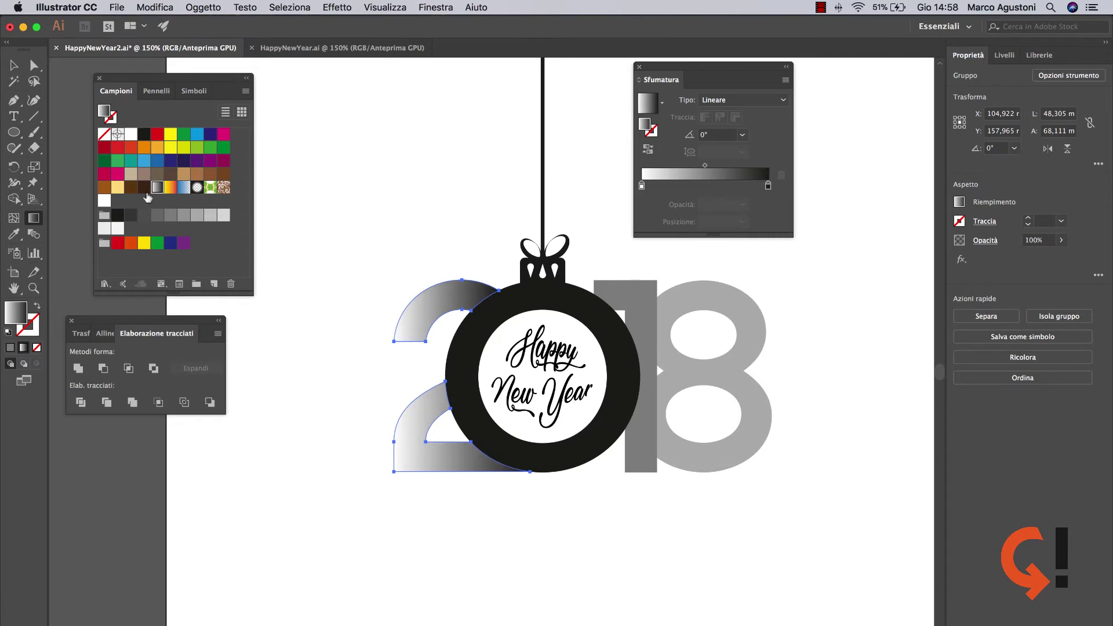
left_click_drag(117, 189, 641, 185)
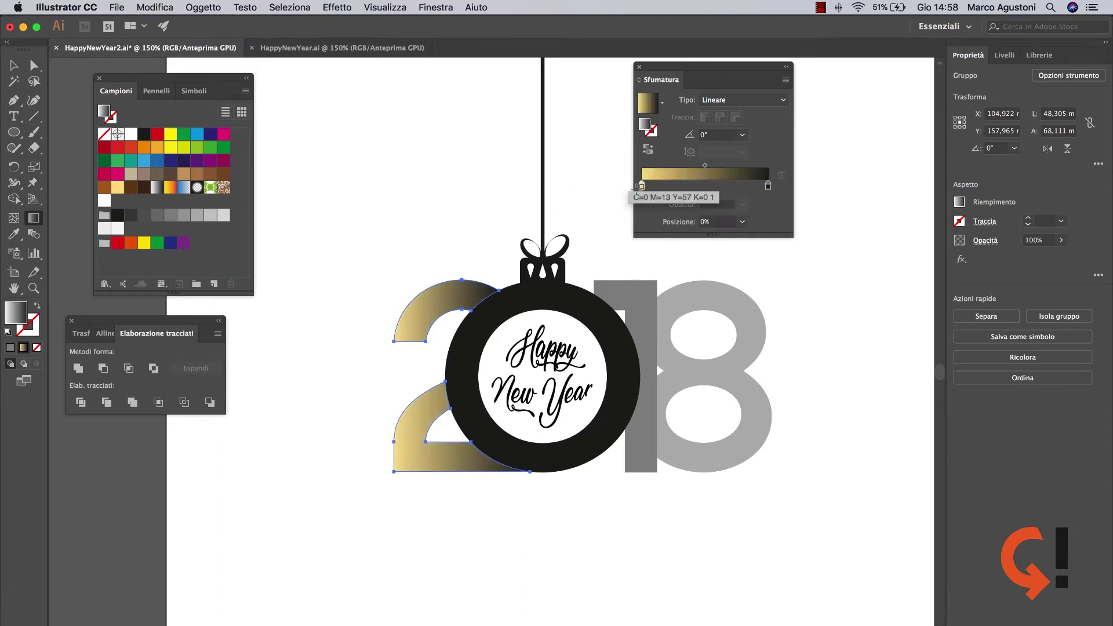
left_click_drag(104, 186, 768, 186)
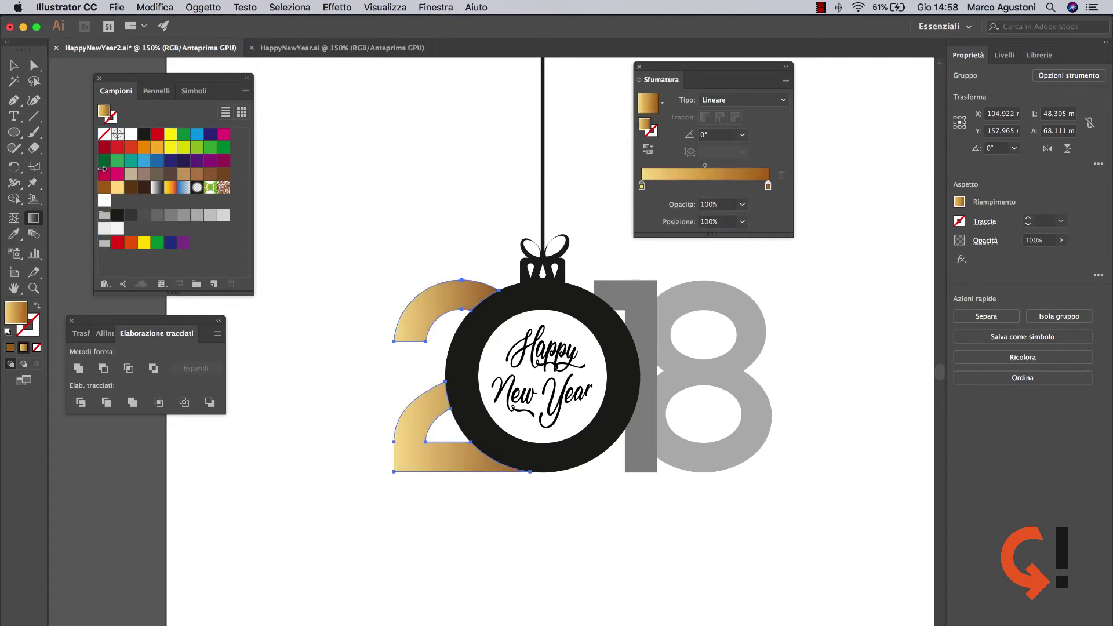
Copy the 2's gold gradient onto the black ornament with the Eyedropper.
key("v")
left_click(529, 308)
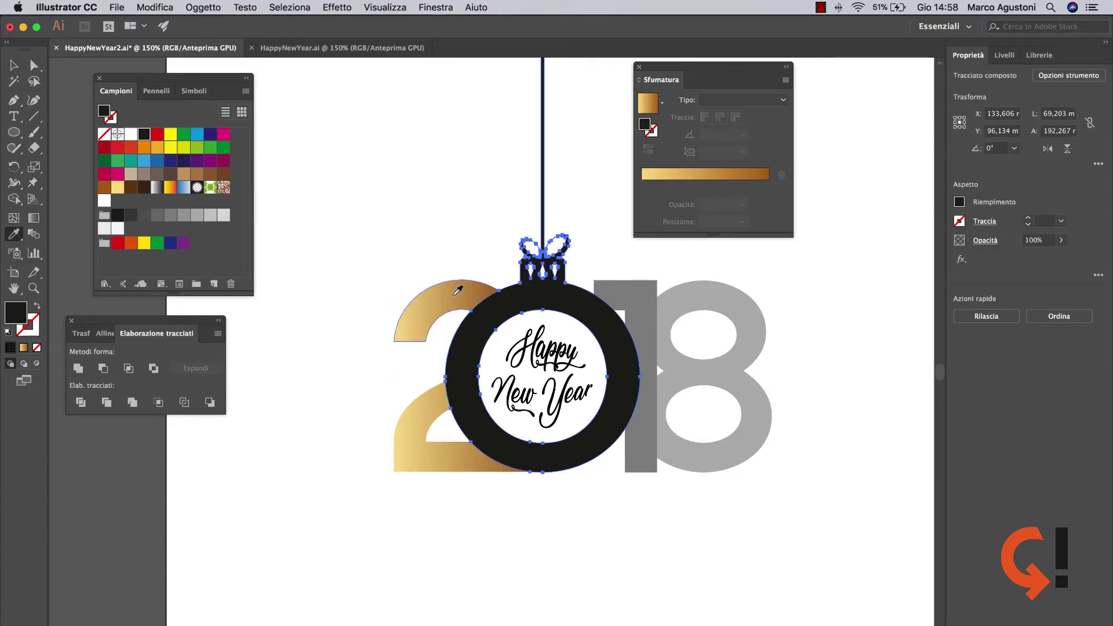
key("i")
left_click(412, 313)
key("v")
Eyedropper the gold gradient onto the grey 1 and the grey 8.
left_click(643, 298)
key("i")
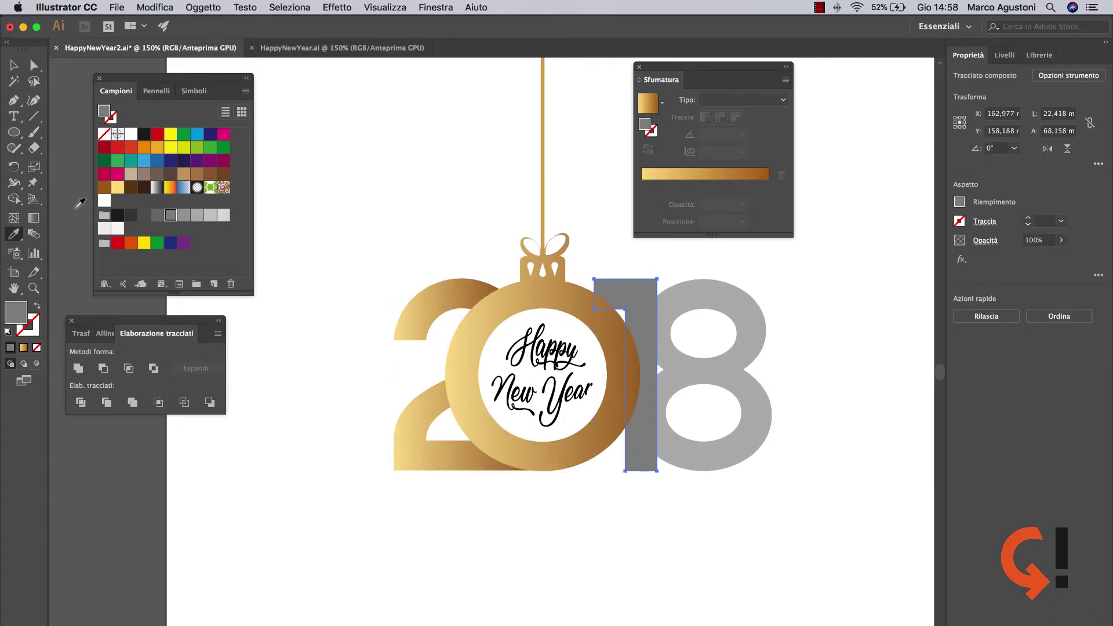
left_click(458, 348)
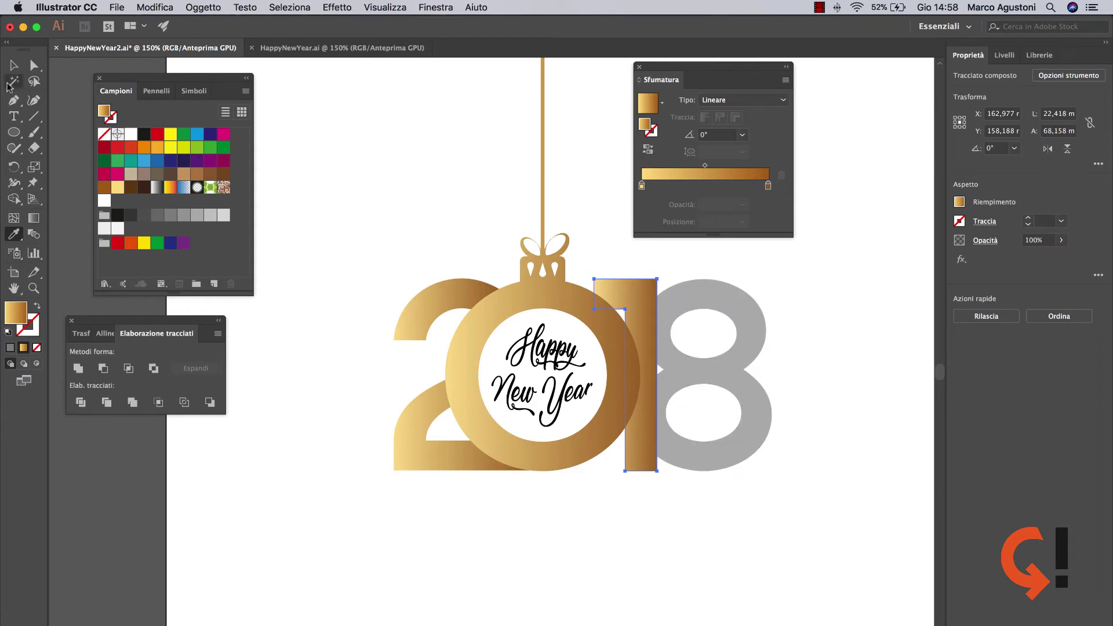
key("v")
left_click(693, 292)
key("i")
left_click(452, 301)
key("v")
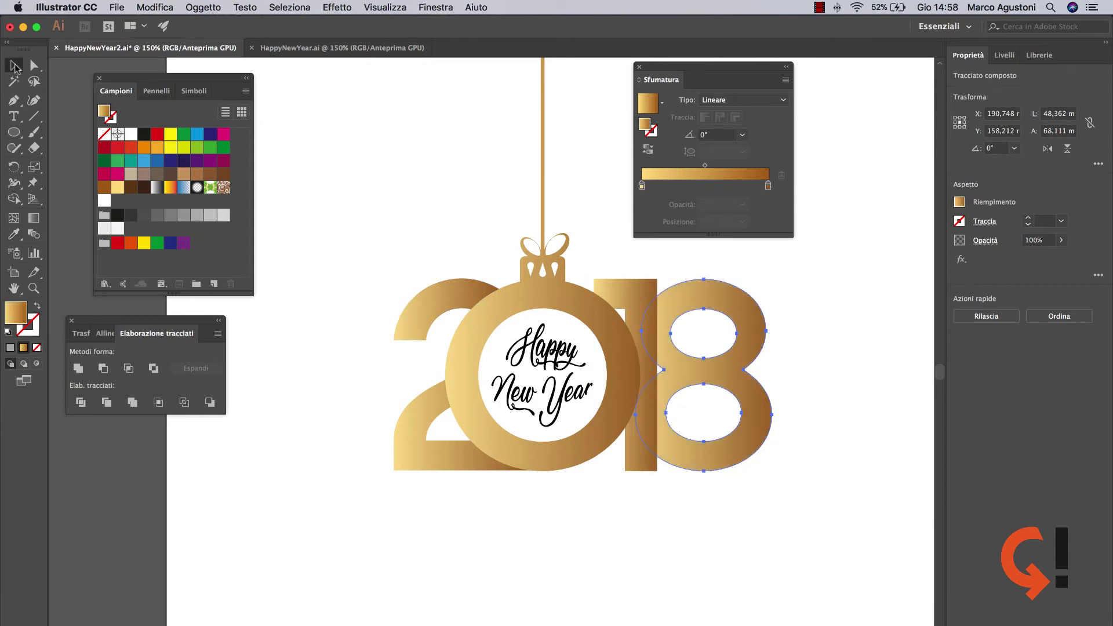
left_click(451, 293)
Add a dark brown middle stop to the ornament's gradient and angle it 62°.
left_click(602, 317)
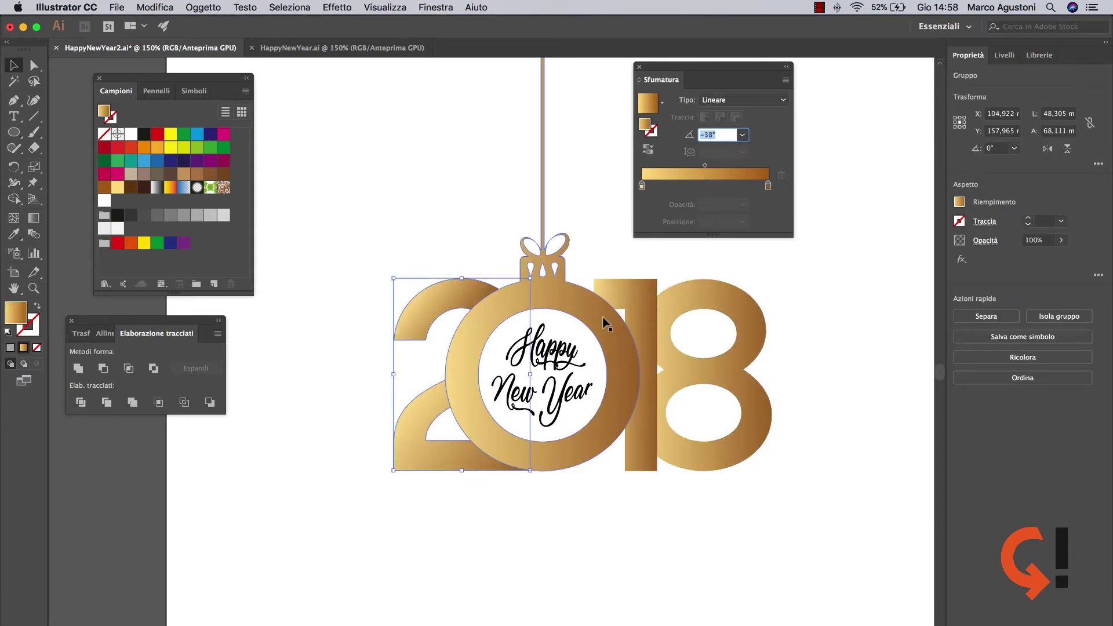
left_click_drag(766, 186, 712, 185)
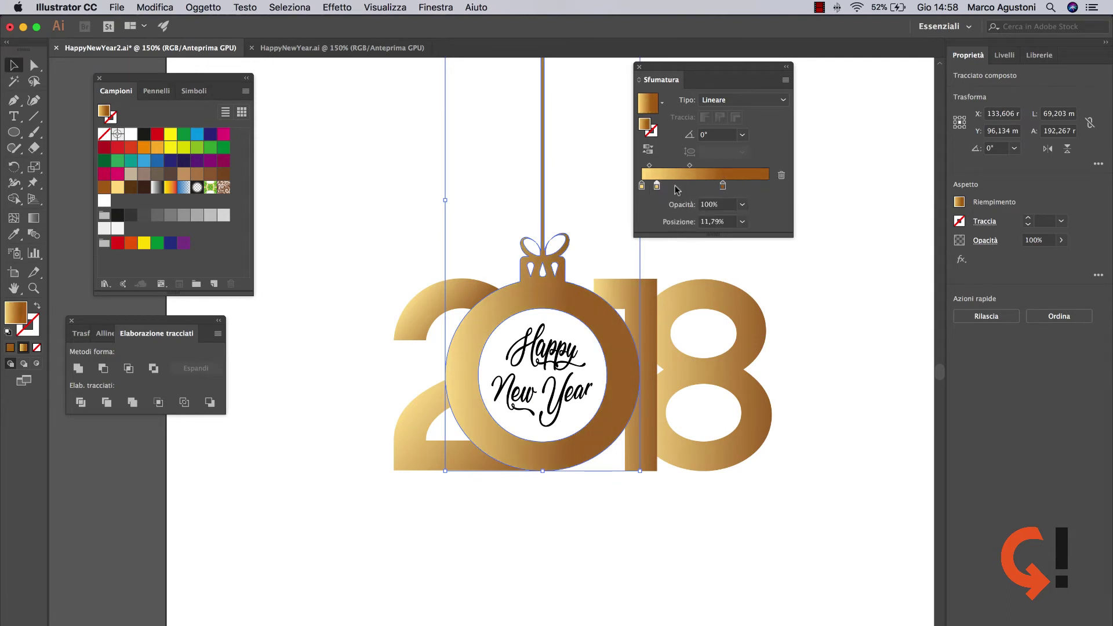
left_click_drag(642, 185, 767, 186, "alt")
left_click(718, 134)
type("62")
key("Return")
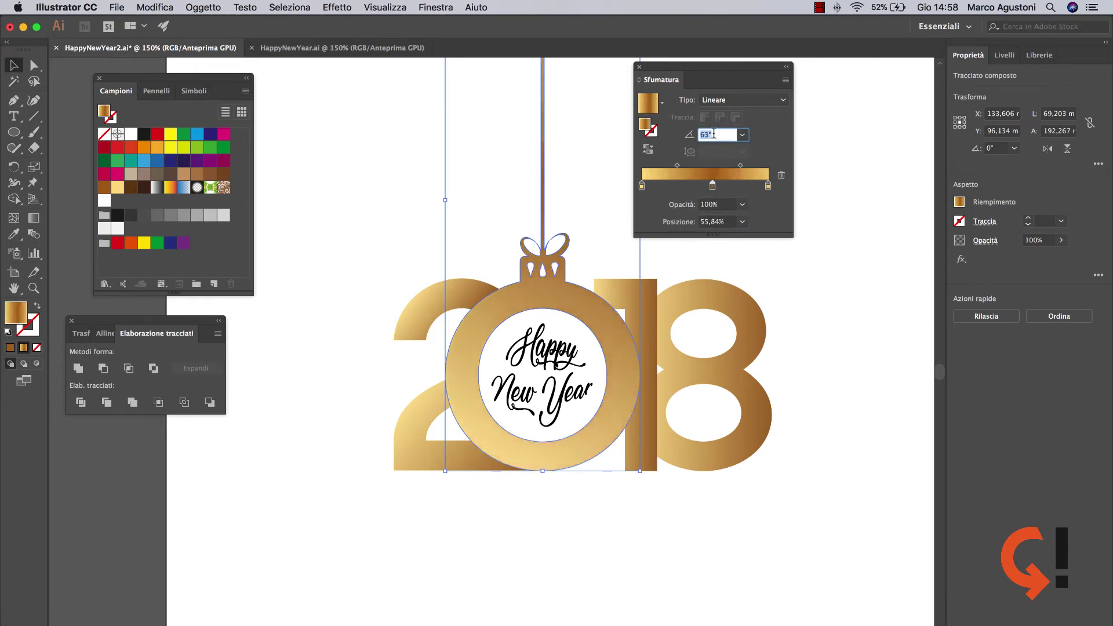
left_click(693, 279)
Give the 1 the gold–brown–gold gradient at 90°, nudging the midpoint and middle stop.
left_click(640, 302)
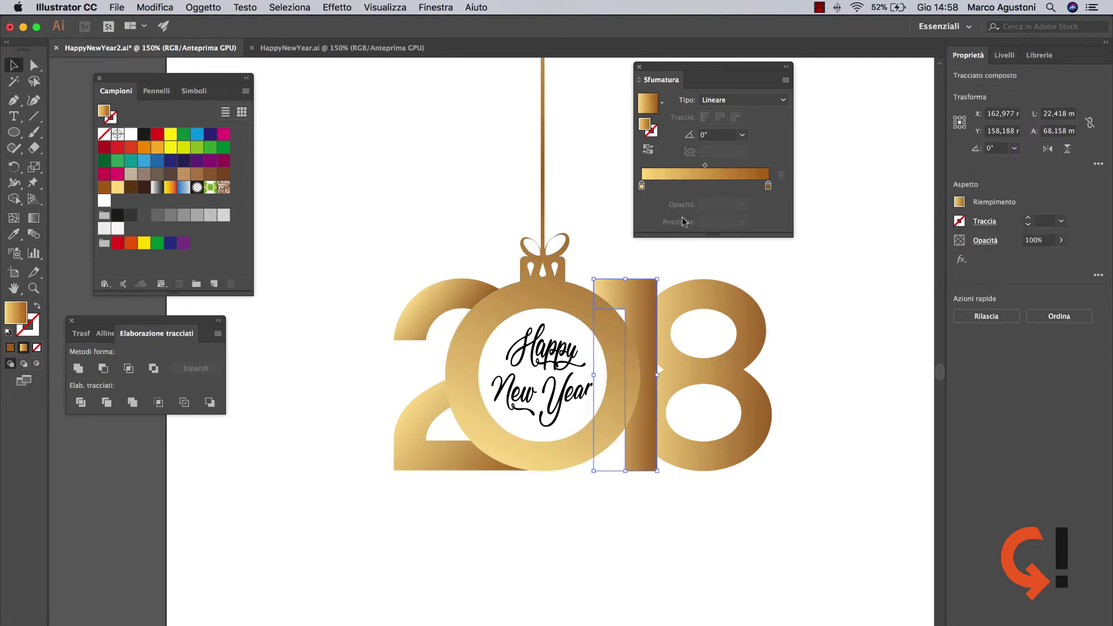
left_click(647, 103)
left_click(718, 134)
type("99")
key("Return")
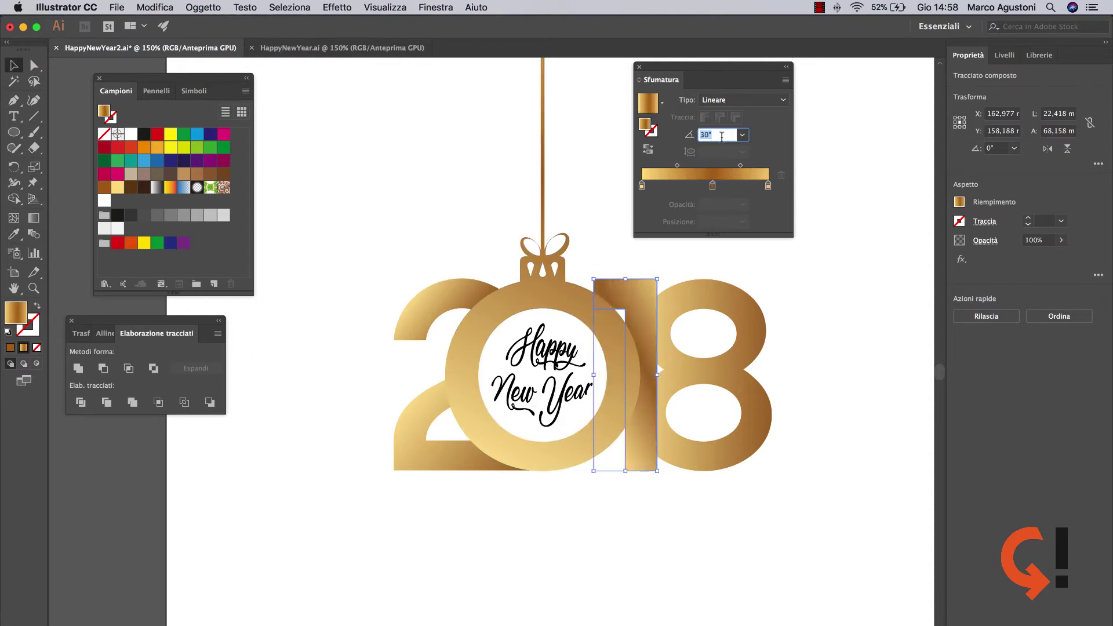
left_click_drag(676, 167, 667, 167)
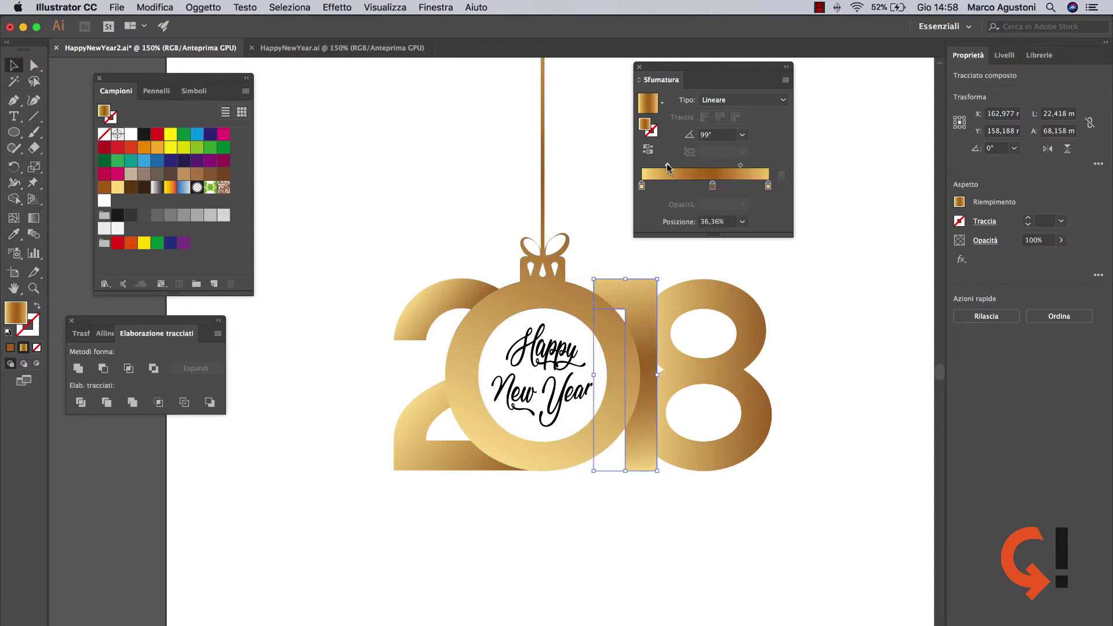
left_click(665, 158)
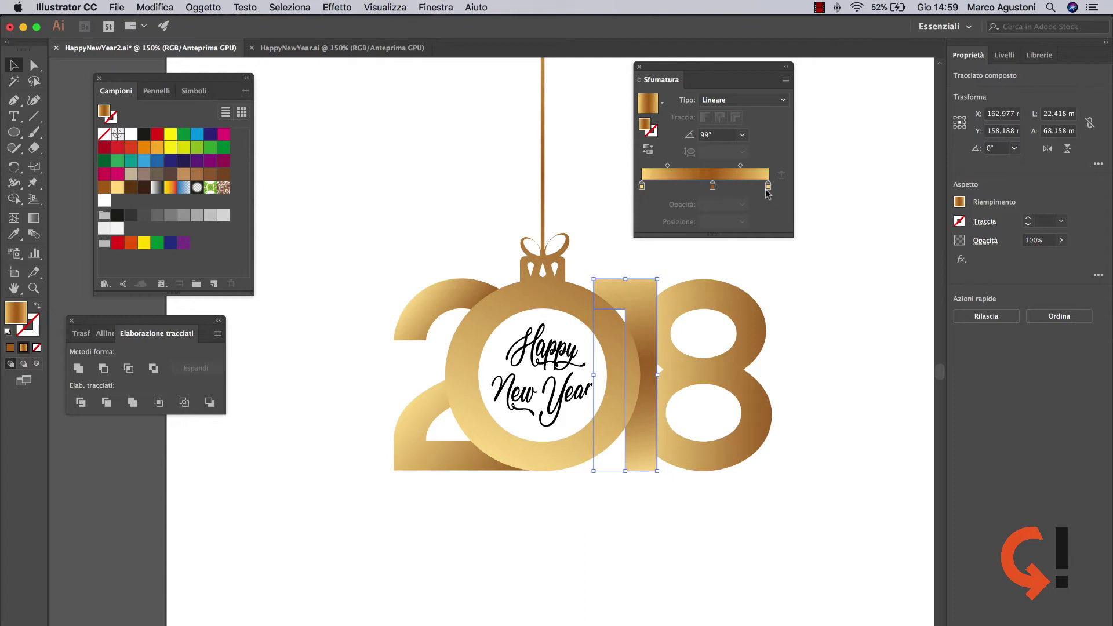
left_click_drag(713, 185, 704, 186)
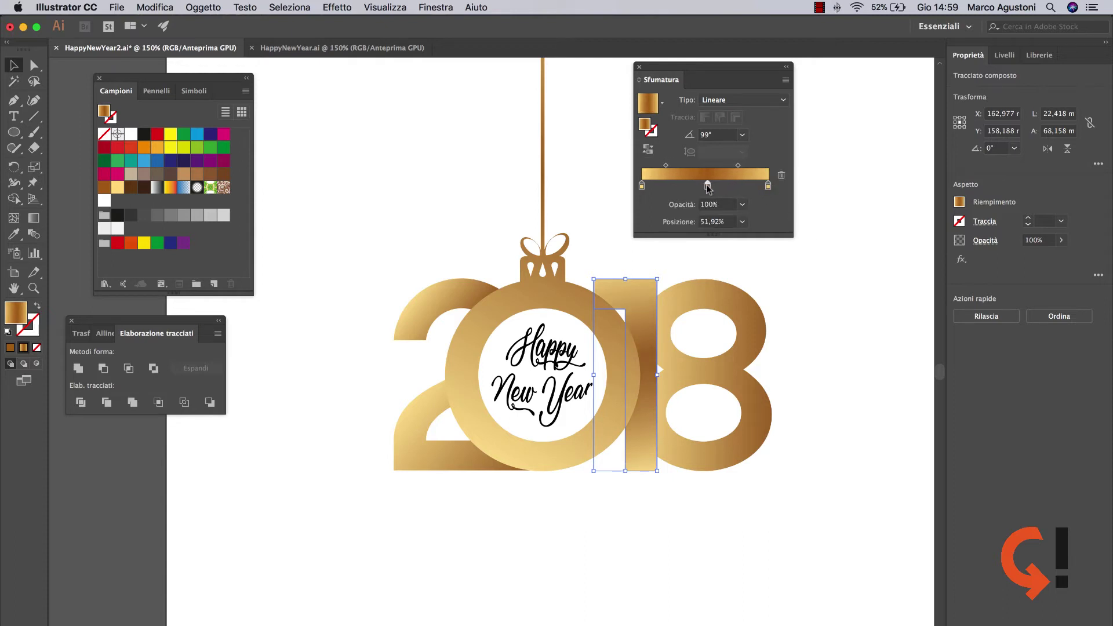
double_click(713, 134)
type("106")
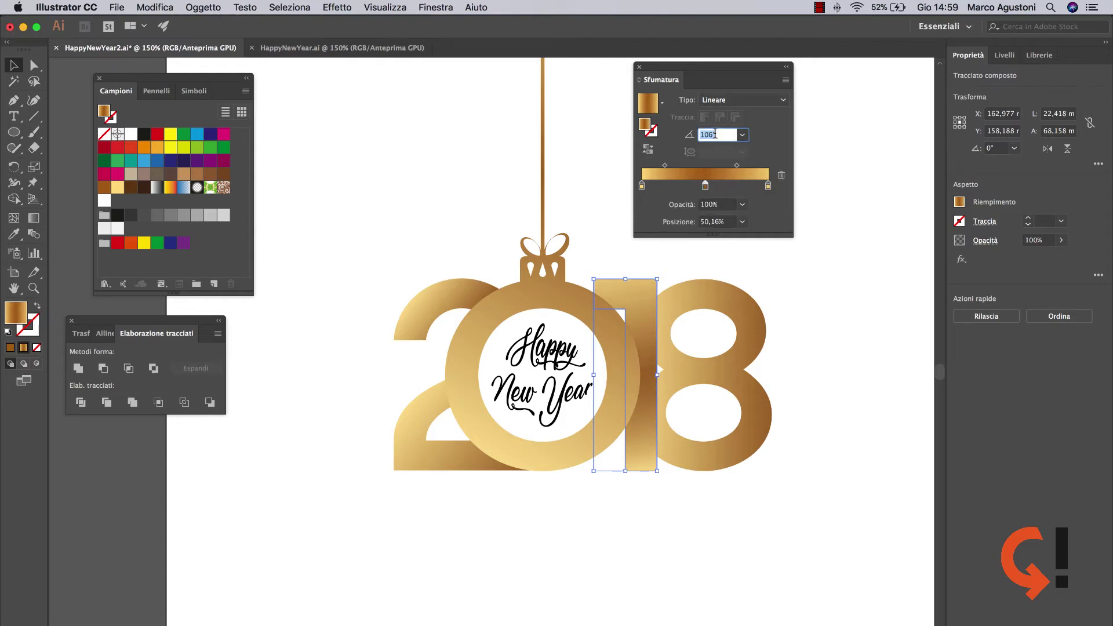
type("90")
key("Return")
Set the 8's gradient angle to 18°.
left_click(743, 287)
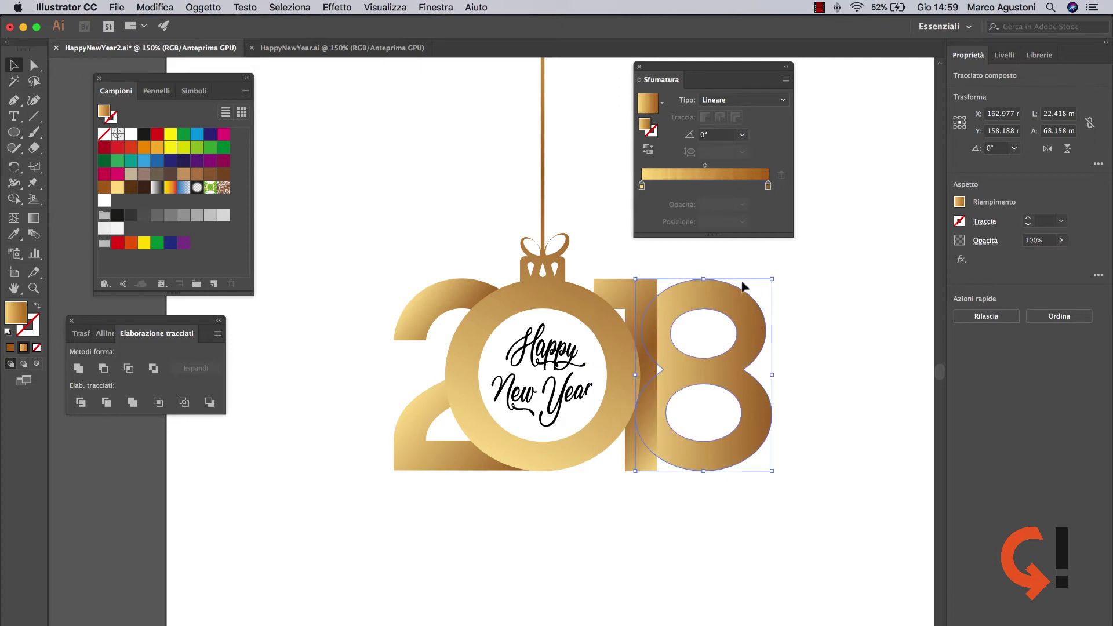
double_click(713, 134)
type("18")
key("Return")
left_click(926, 360)
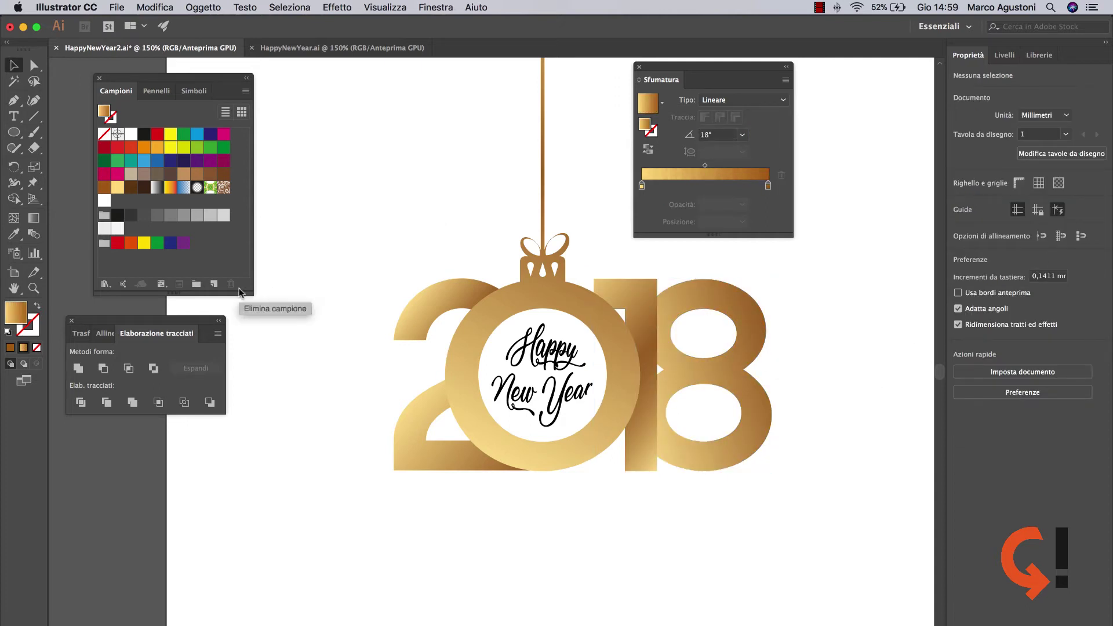
Try sampling the gold gradient onto the Happy New Year script, then zoom in.
left_click(533, 364)
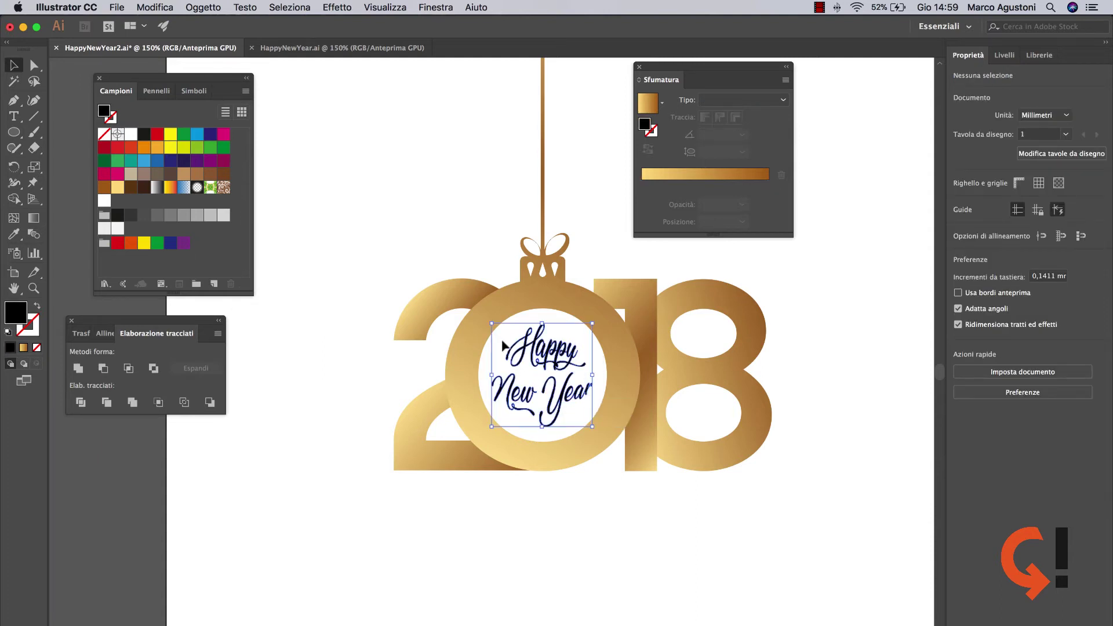
left_click(570, 407)
key("i")
left_click(512, 296)
key("v")
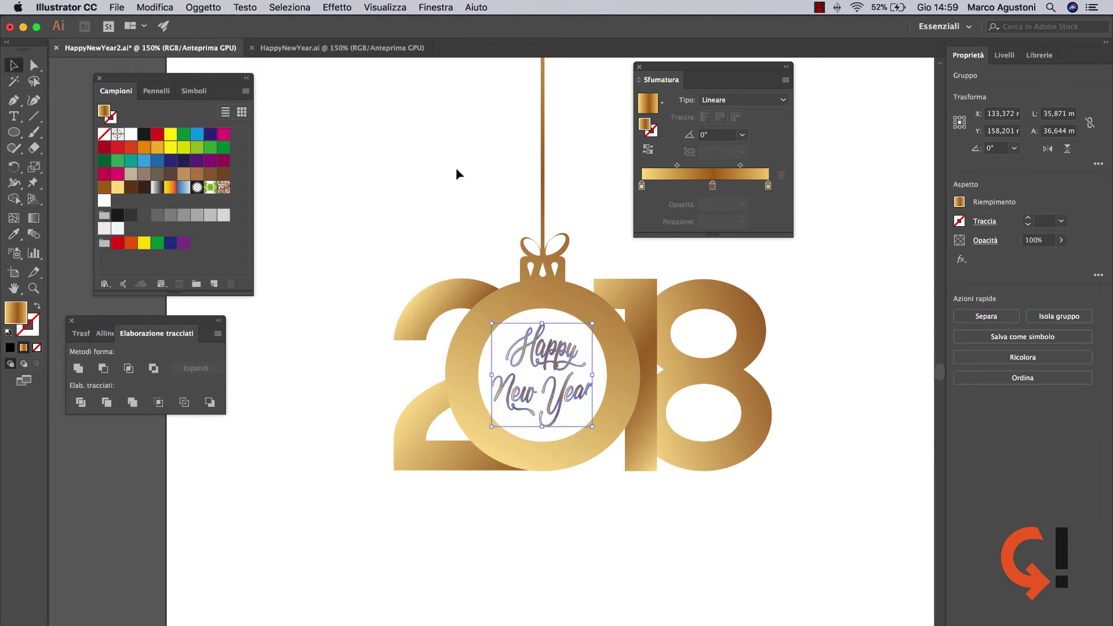
left_click(455, 168)
key("super+plus")
Make the script a compound path and eyedropper the gold gradient onto it.
left_click(503, 384)
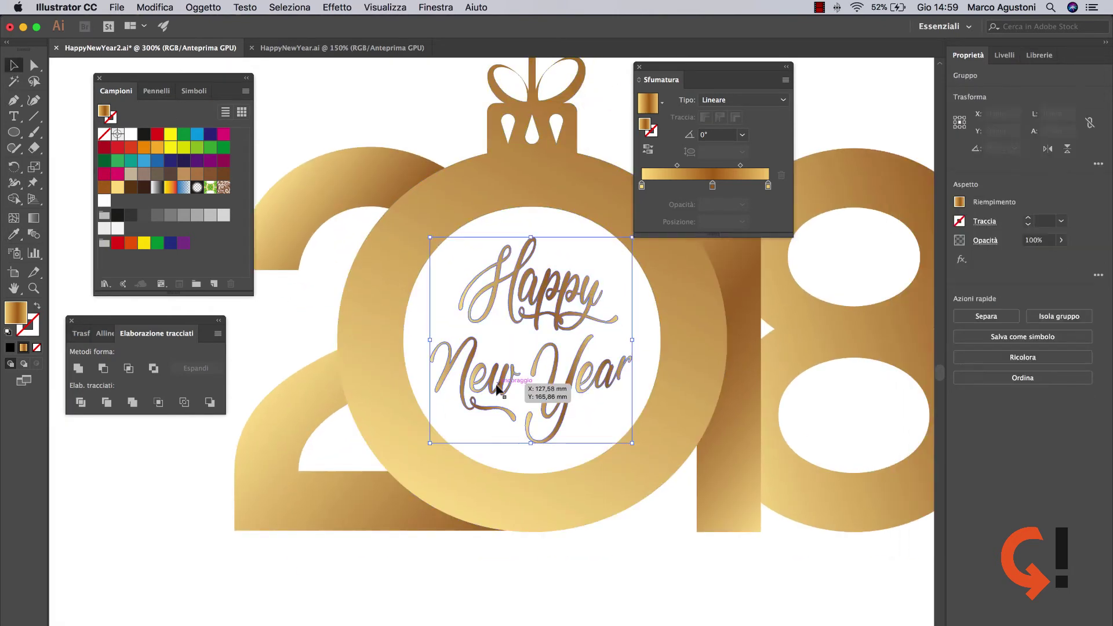
left_click(203, 7)
left_click(362, 436)
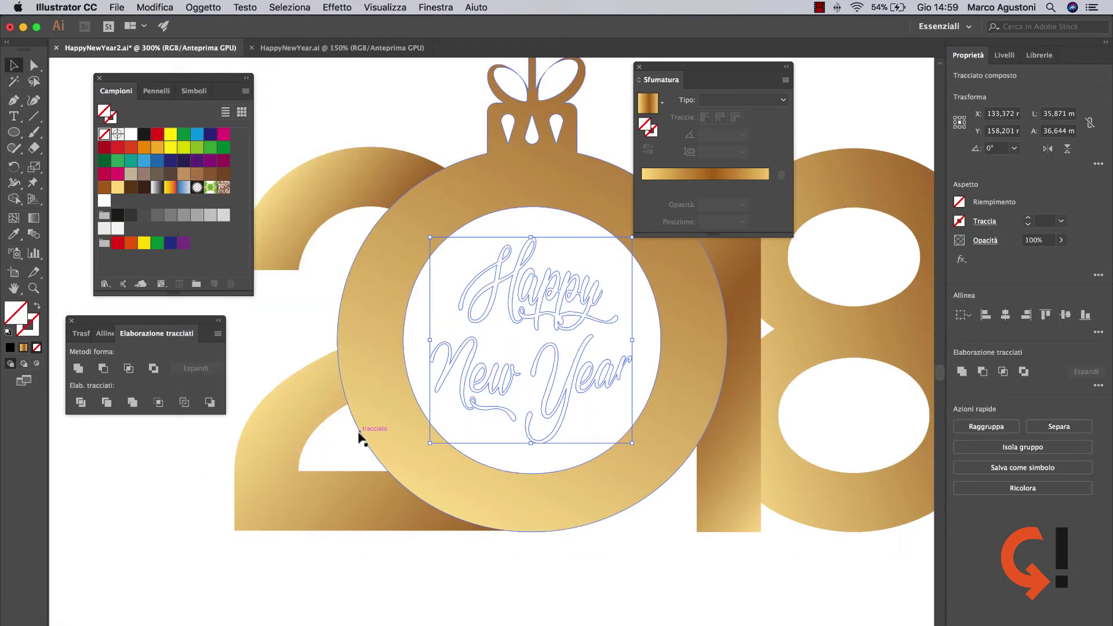
key("i")
left_click(445, 204)
key("v")
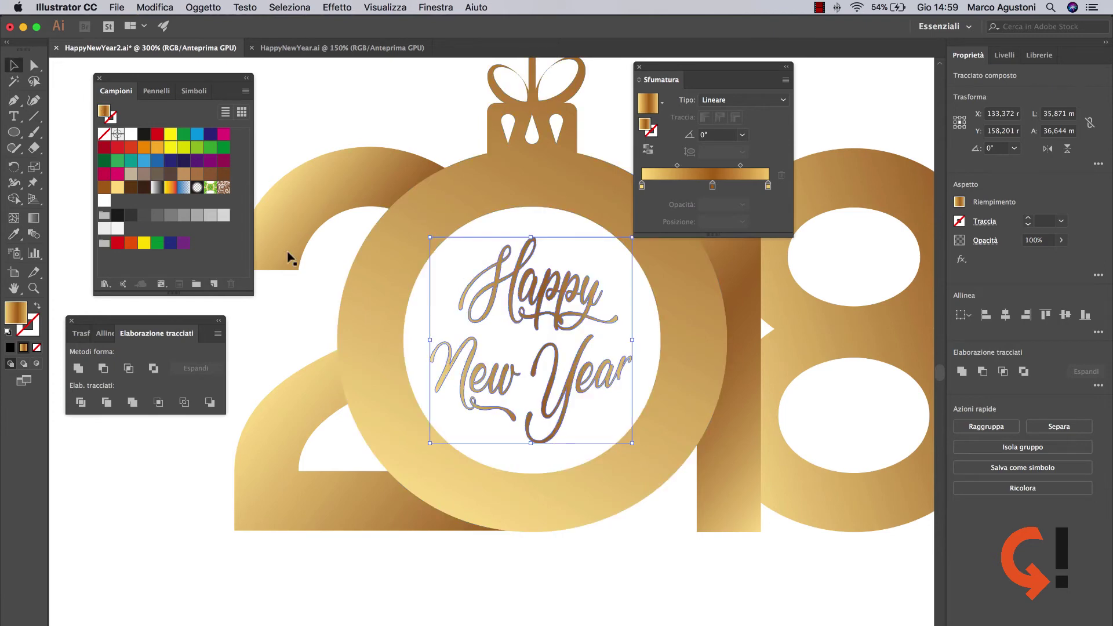
Set the script's gradient angle to 23° and zoom out to the whole artboard.
left_click(709, 135)
type("23")
key("Return")
left_click(656, 532)
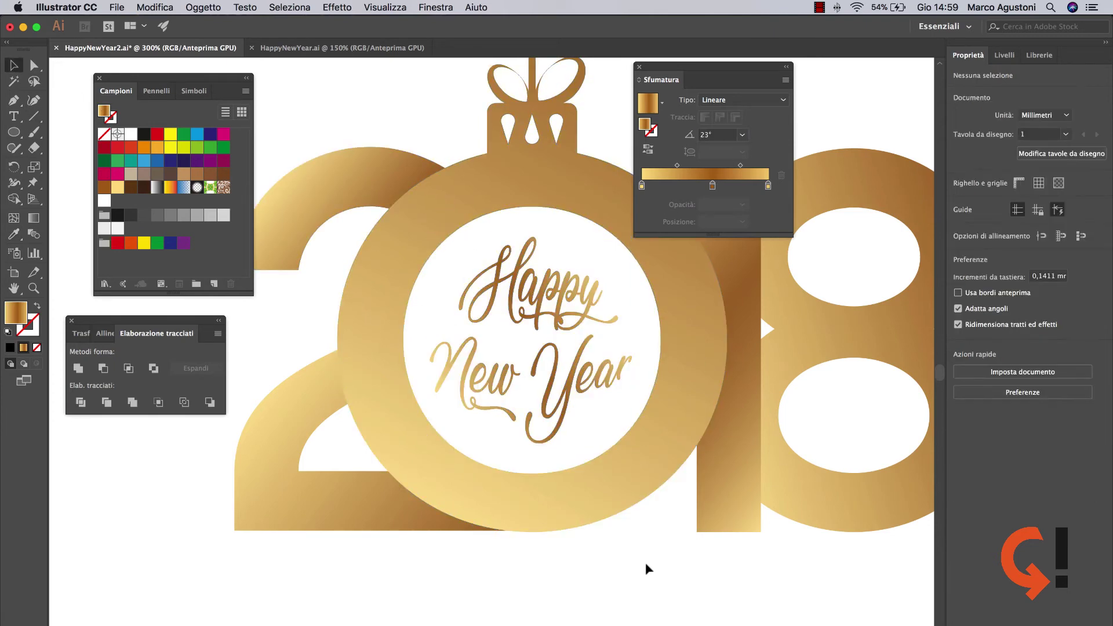
key("super+minus")
key("super+minus")
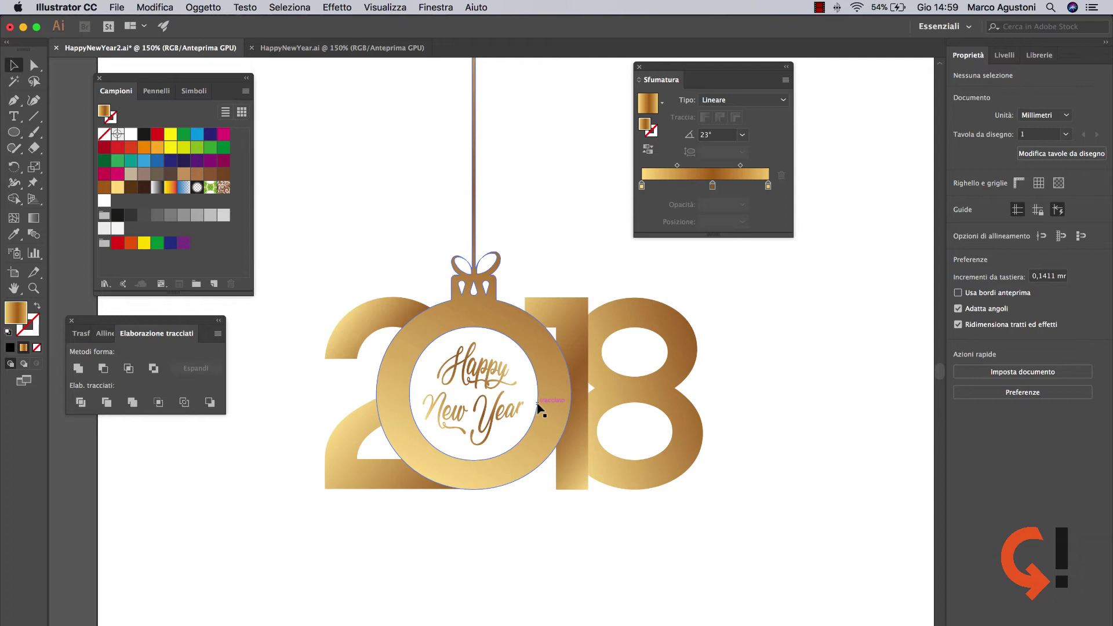
key("super+minus")
key("super+minus")
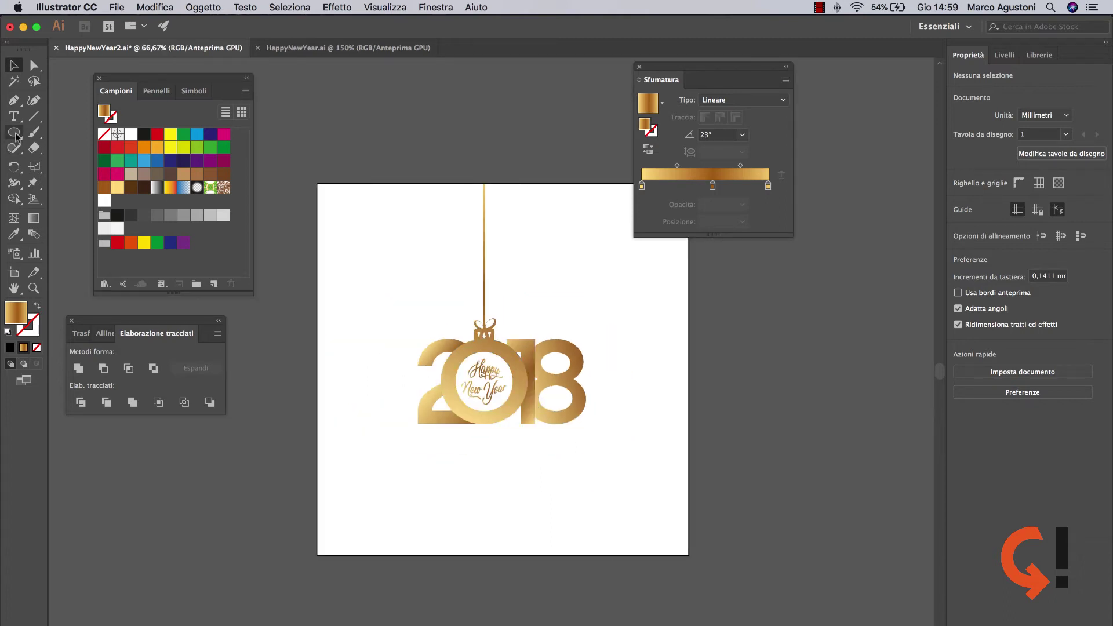
left_click_drag(17, 137, 175, 145)
Draw a 297×297 mm square over the artboard and send it to the back.
left_click(154, 137)
left_click_drag(317, 184, 689, 553)
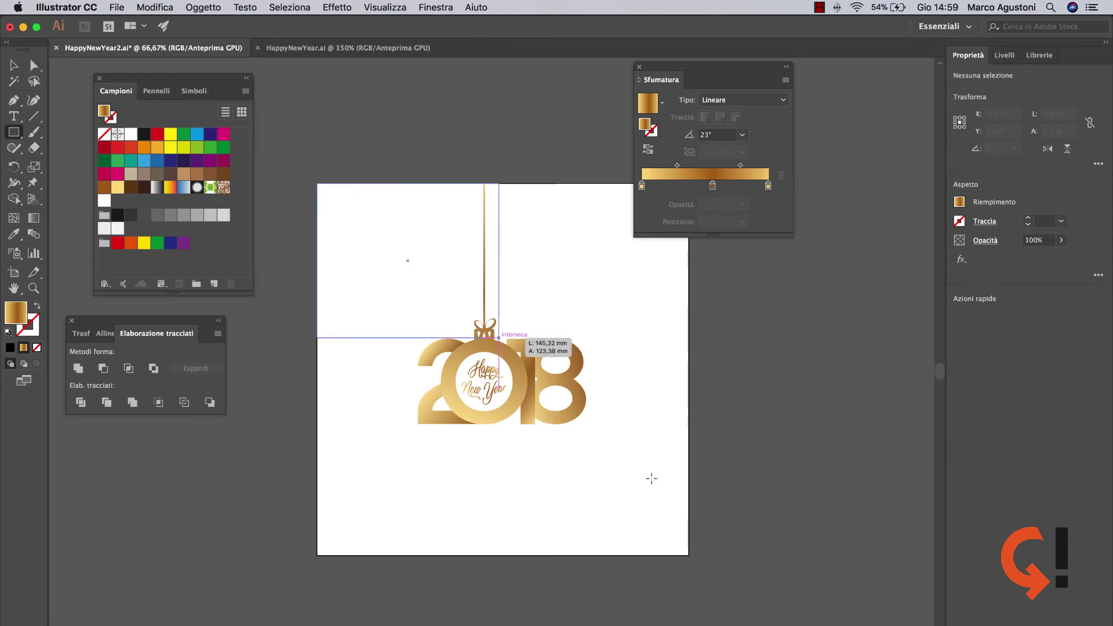
key("v")
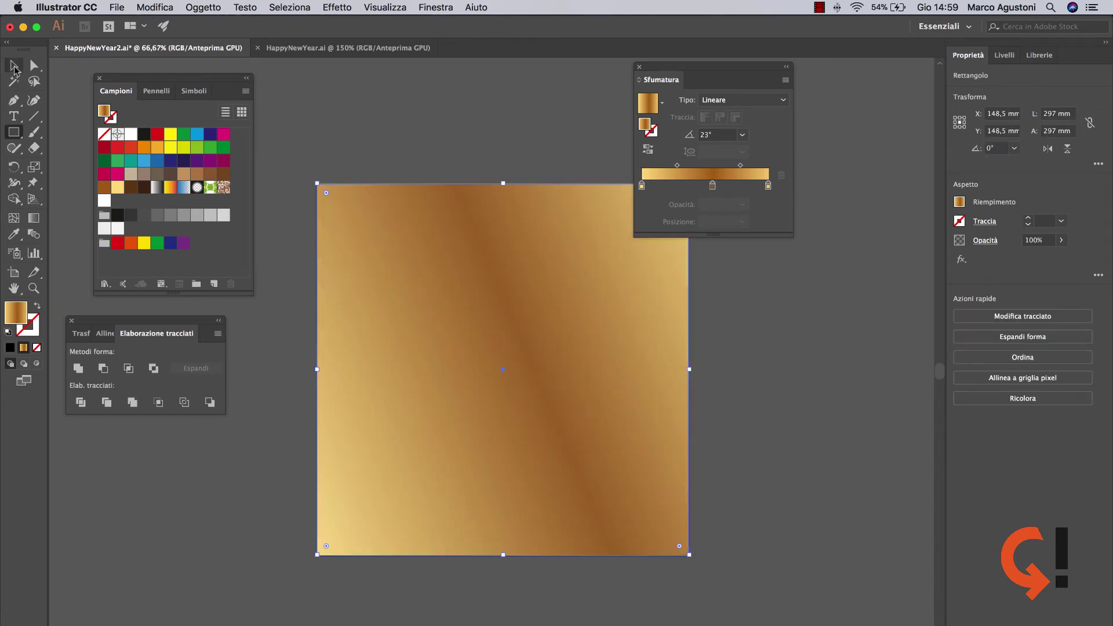
right_click(514, 328)
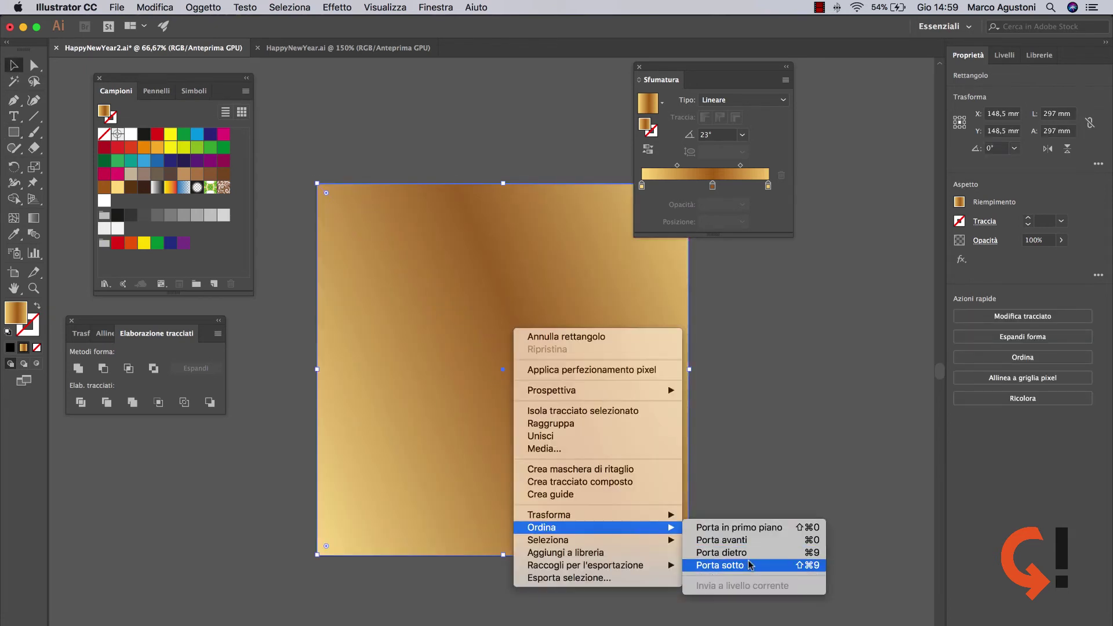
left_click(748, 565)
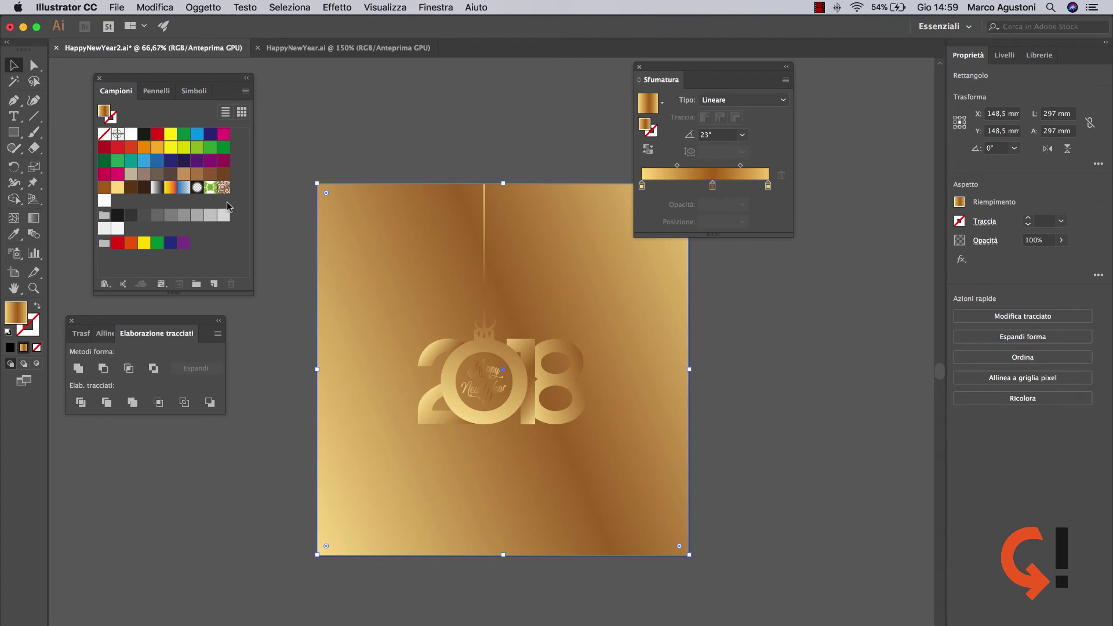
Recolour the square's gradient dark red, removing the brown stop and darkening the end.
left_click_drag(102, 149, 769, 186)
left_click(712, 185)
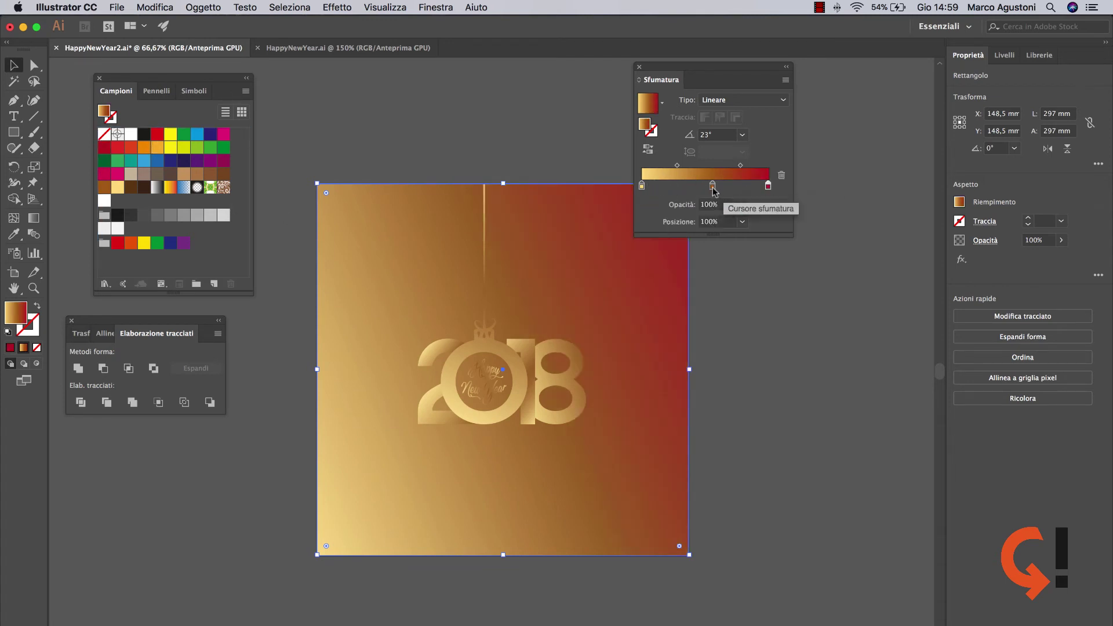
left_click(782, 175)
double_click(768, 186)
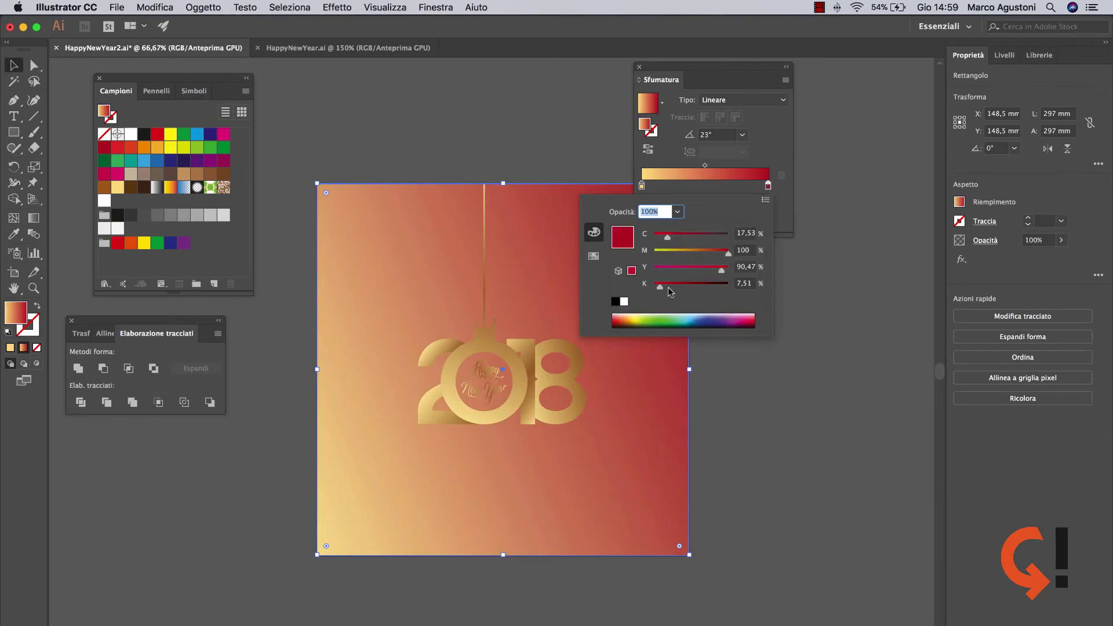
left_click_drag(668, 288, 681, 285)
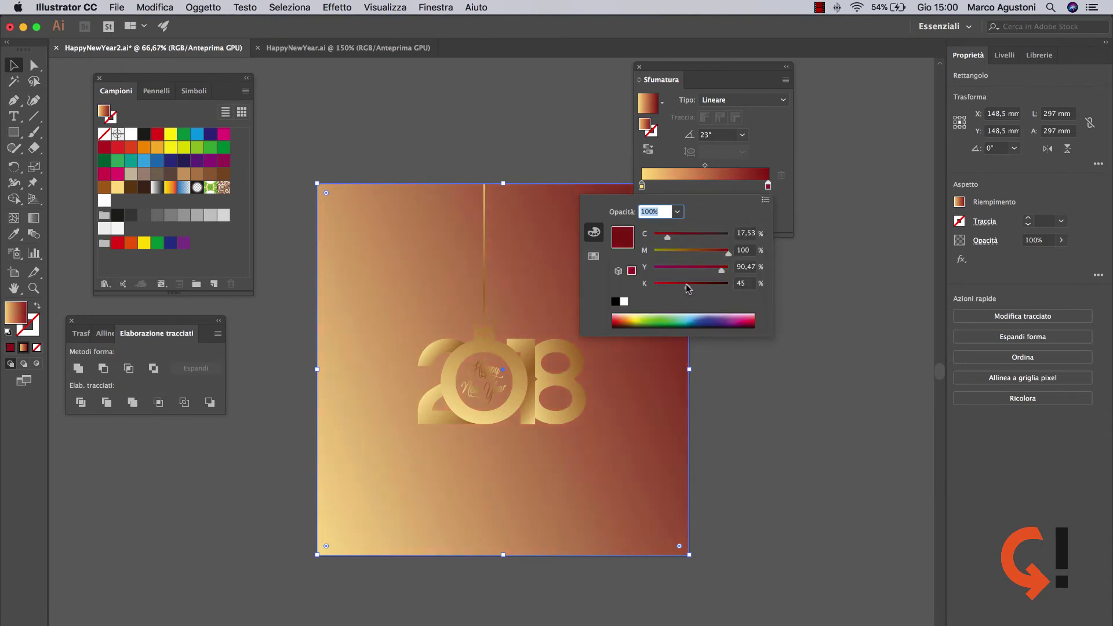
Make the background gradient Radial with red stops and a lighter centre.
left_click(724, 101)
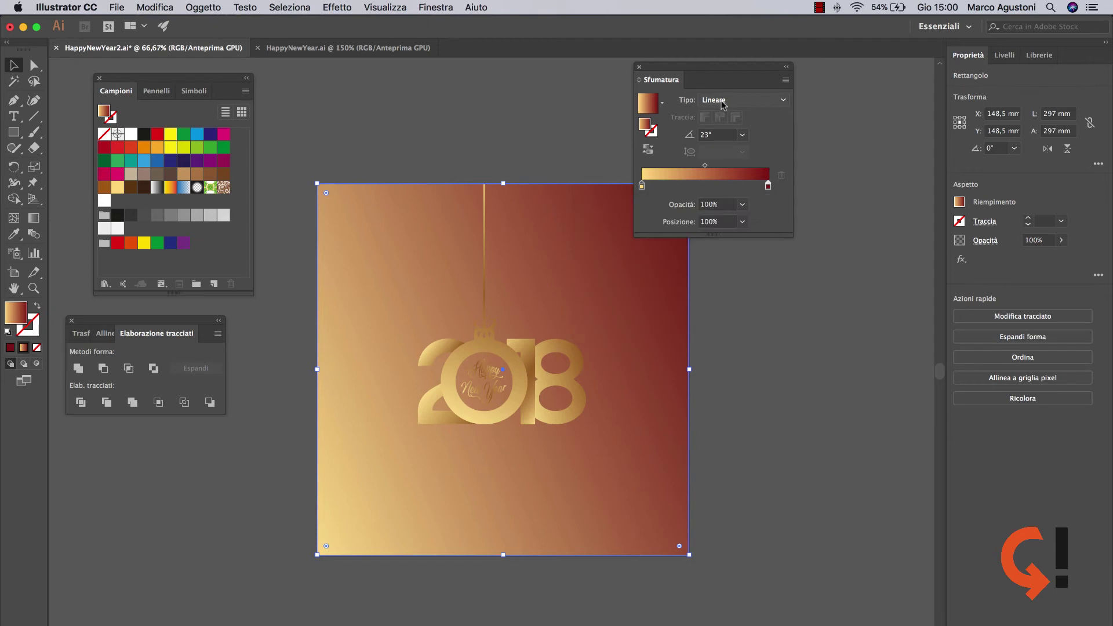
left_click(725, 128)
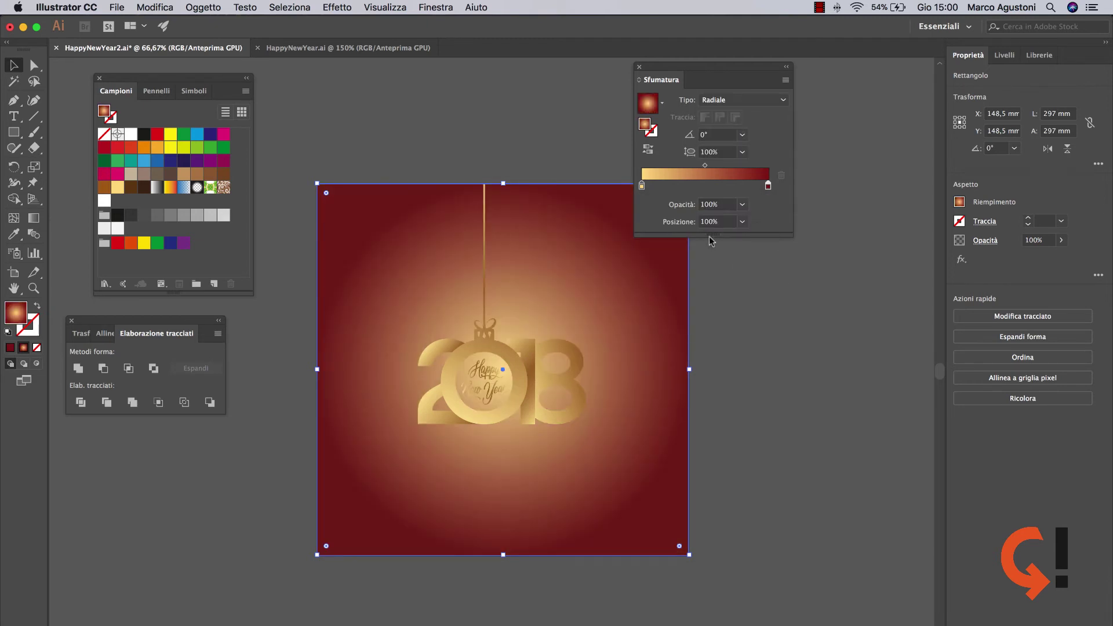
mouse_move(741, 186)
left_mouse_down()
mouse_move(688, 185)
mouse_move(632, 220)
left_mouse_up()
left_click_drag(689, 186, 609, 186)
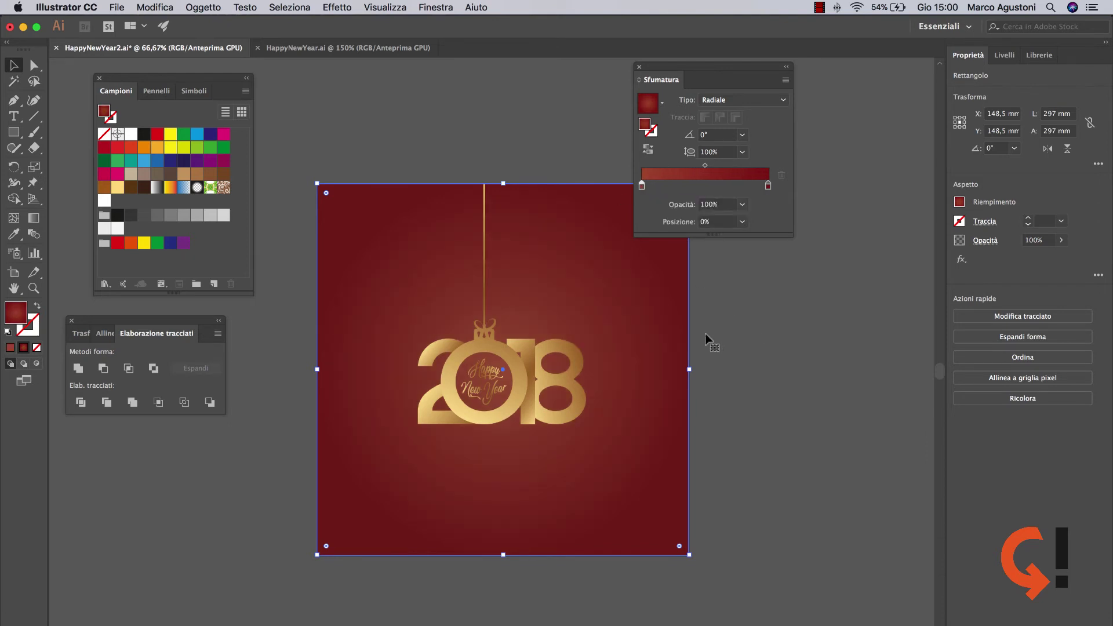
left_click(280, 110)
Select all the gold artwork: the 2, ornament, 1, 8 and remaining pieces.
key("super+plus")
key("super+plus")
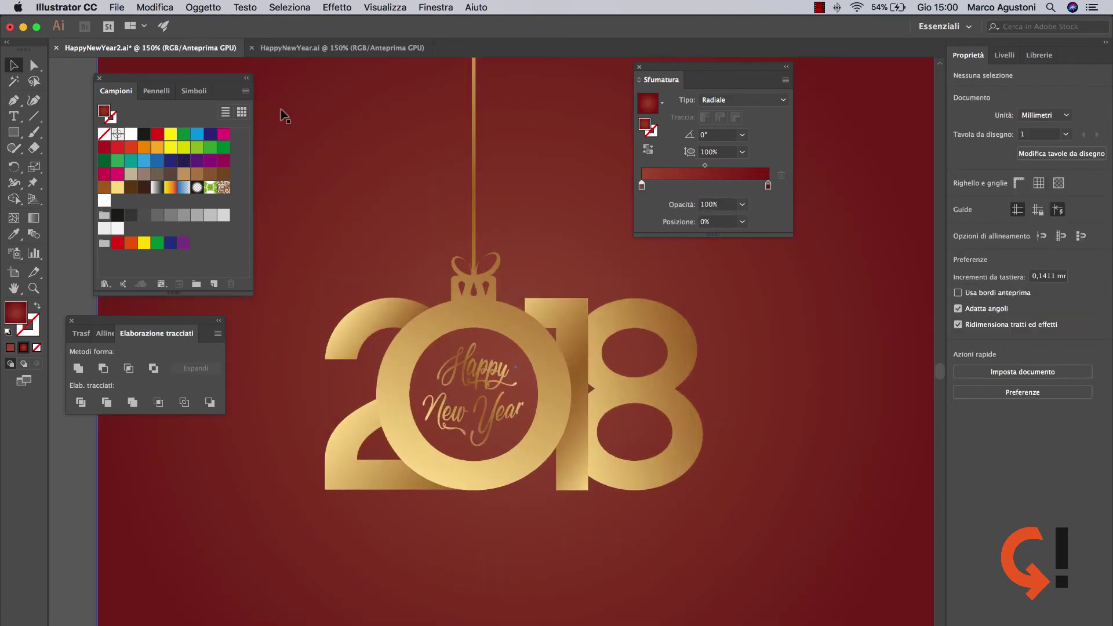
left_click(510, 354)
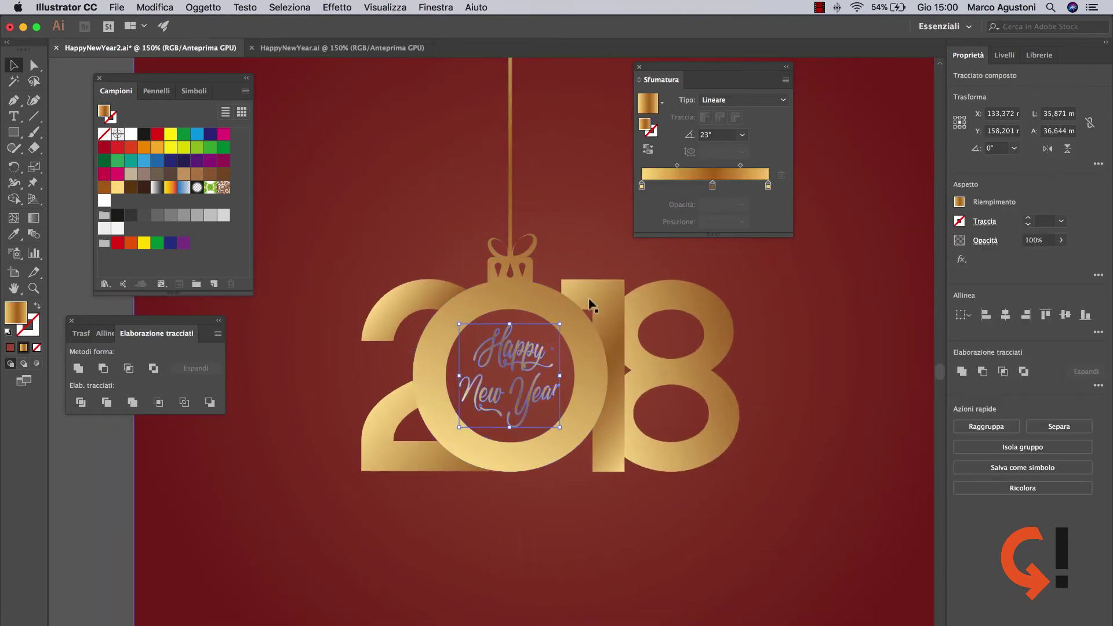
left_click(792, 405)
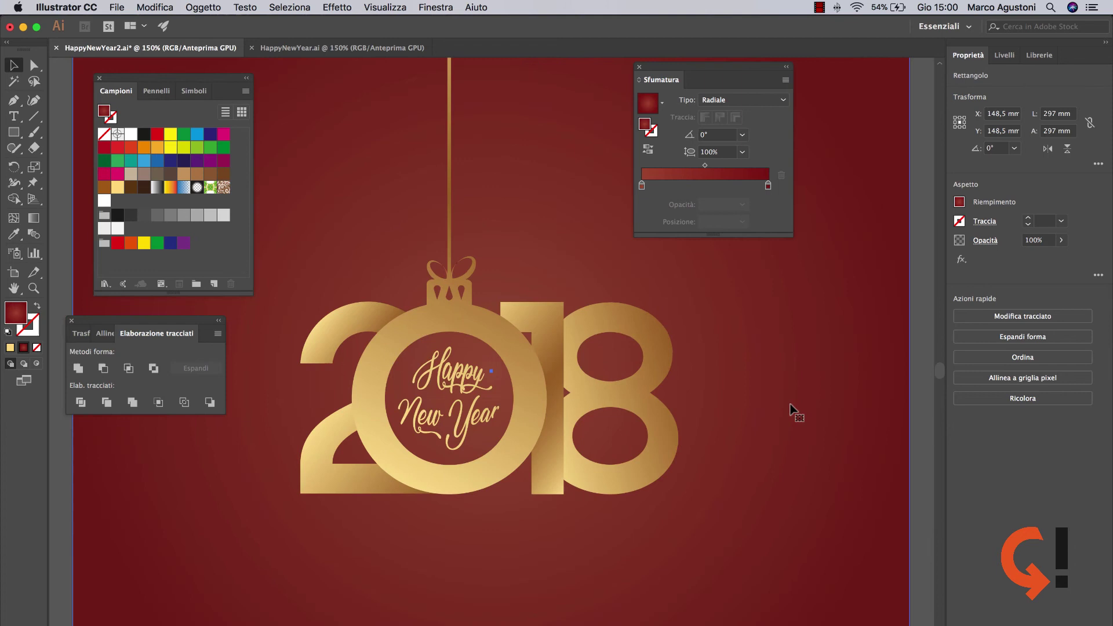
left_click_drag(790, 410, 589, 365)
left_click_drag(550, 452, 496, 387)
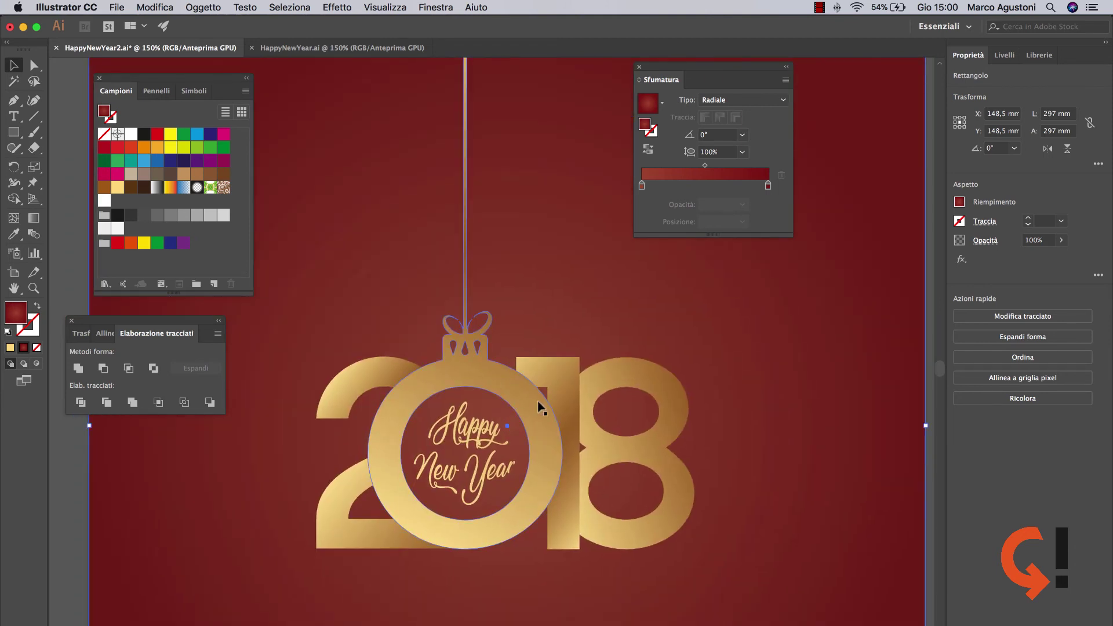
left_click(361, 384)
left_click(533, 374, "shift")
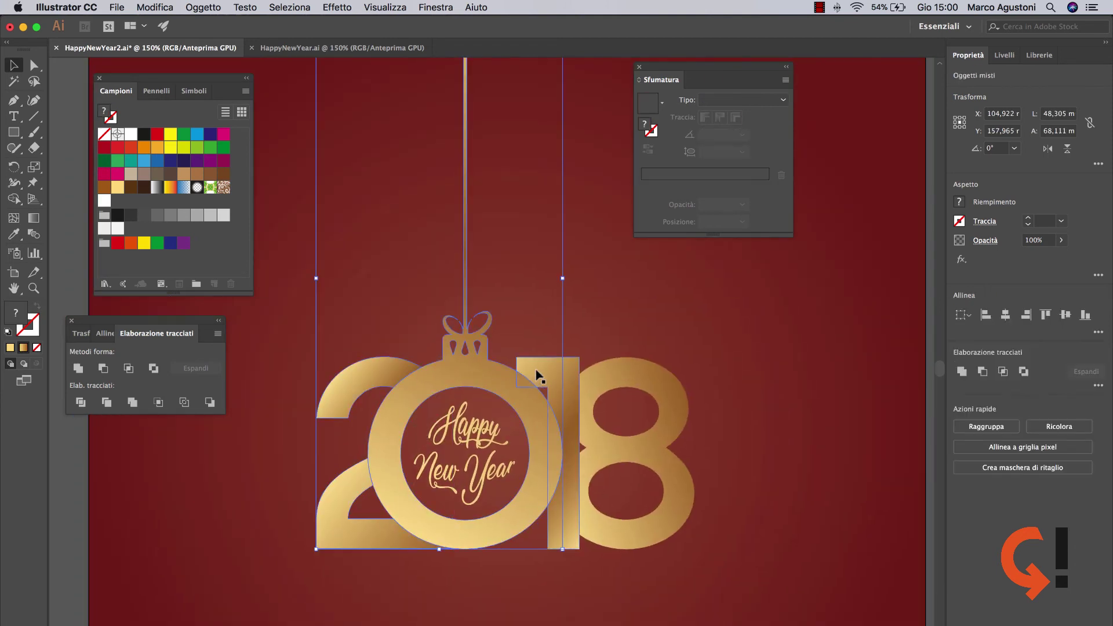
left_click(666, 376, "shift")
left_click(470, 431, "shift")
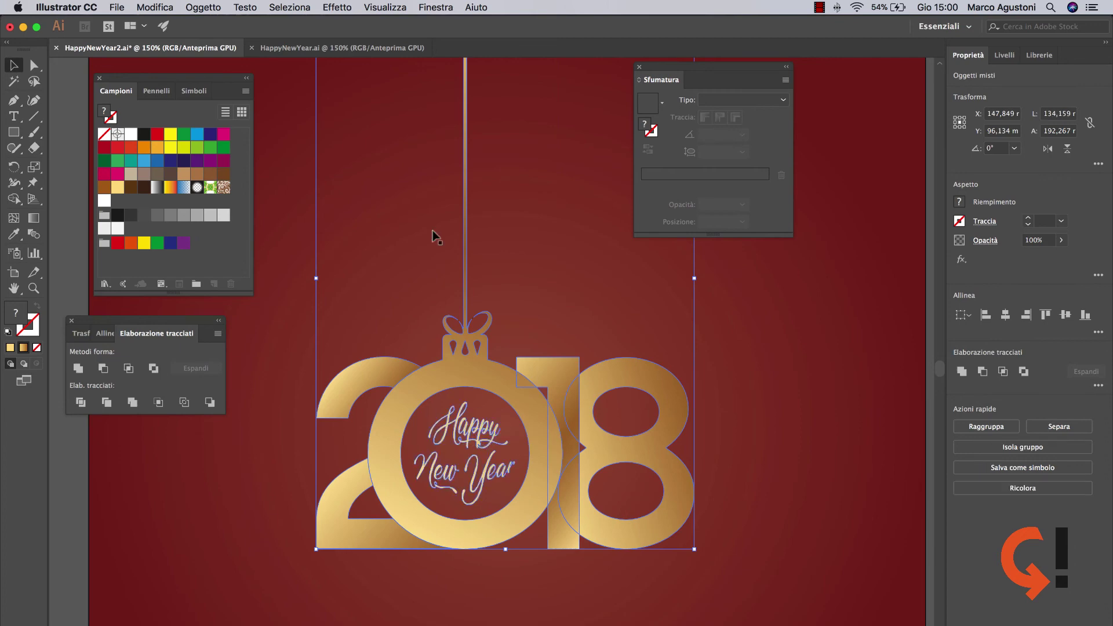
Open Drop Shadow with preview on and enter the horizontal and vertical offsets.
left_click(336, 7)
mouse_move(365, 189)
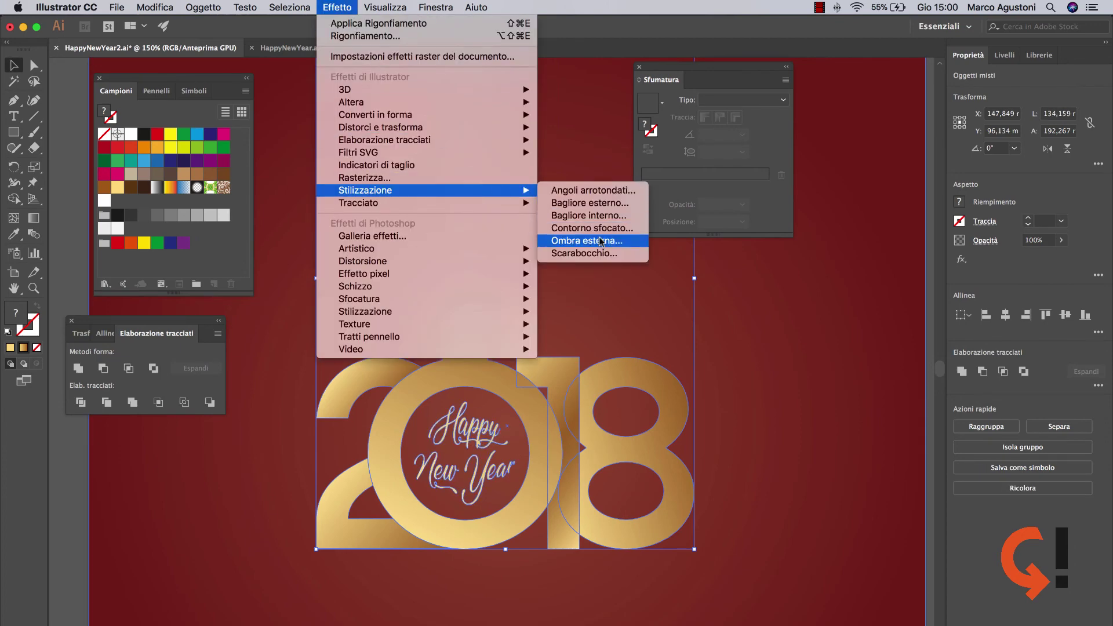
left_click(600, 241)
left_click_drag(508, 60, 810, 74)
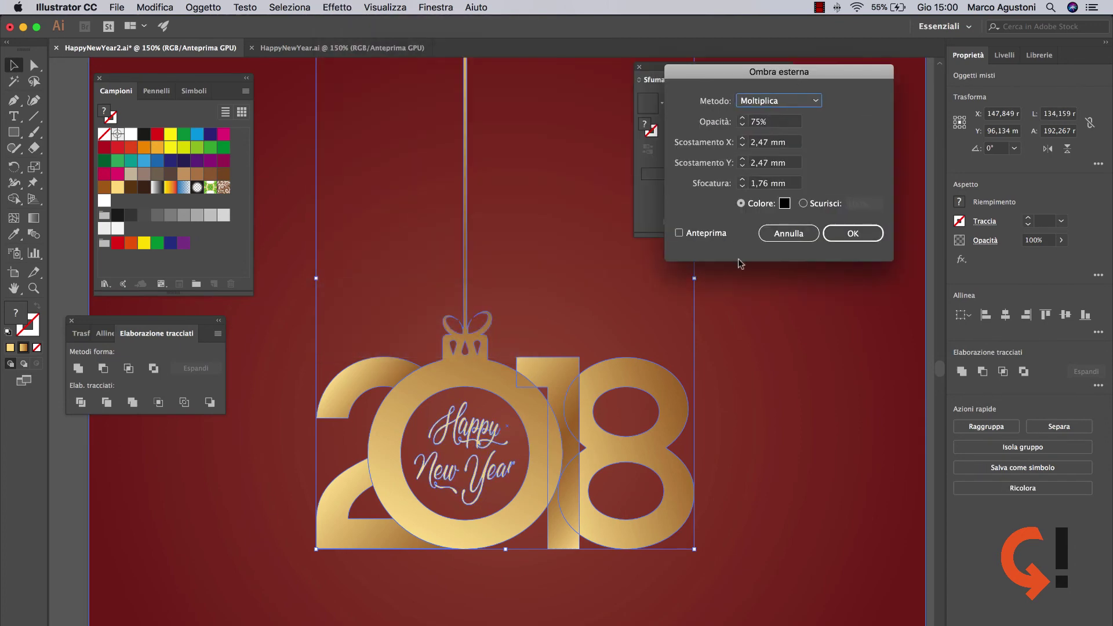
left_click(711, 231)
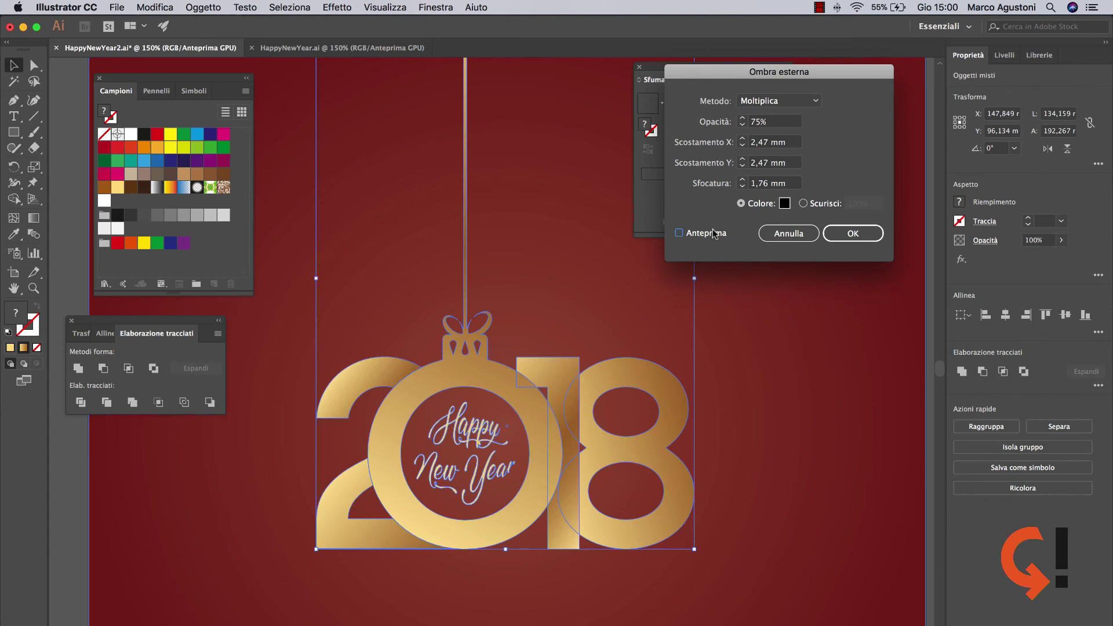
left_click(749, 143)
type("2")
key("Tab")
type("2 mm")
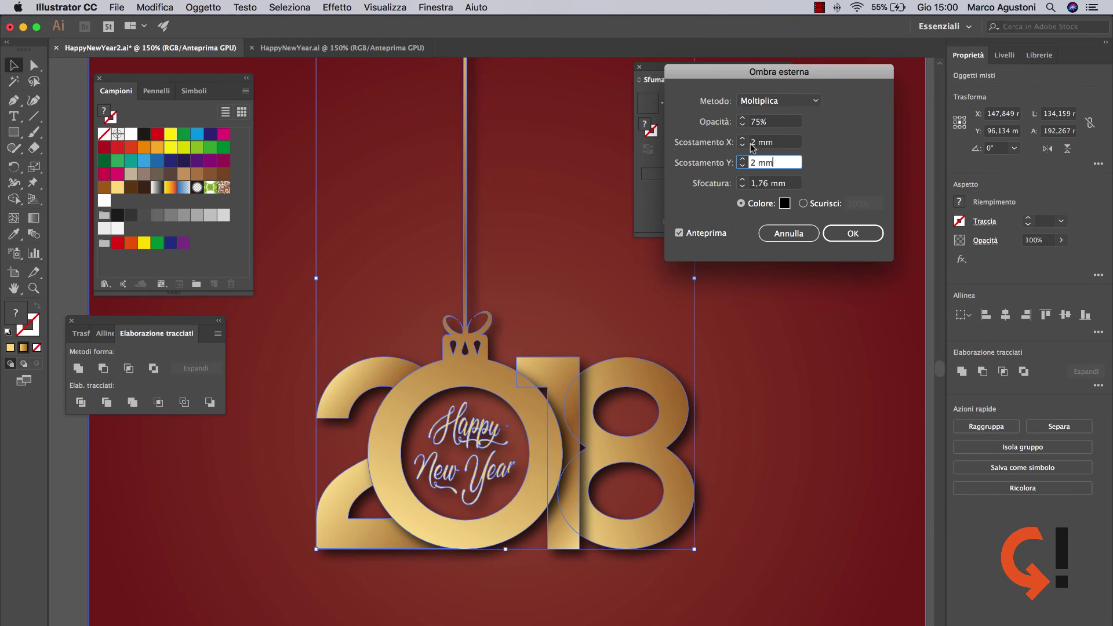
left_click(742, 167)
left_click(742, 146)
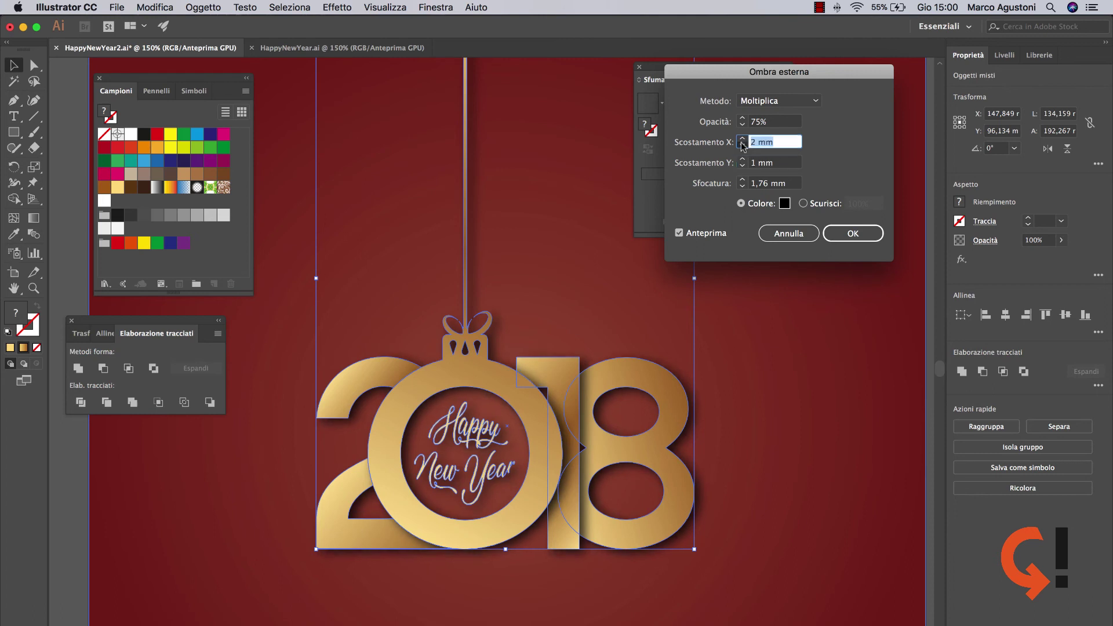
Apply the drop shadow at 50% opacity, 0,5 mm offsets and 1,4 mm blur.
double_click(777, 122)
type("40")
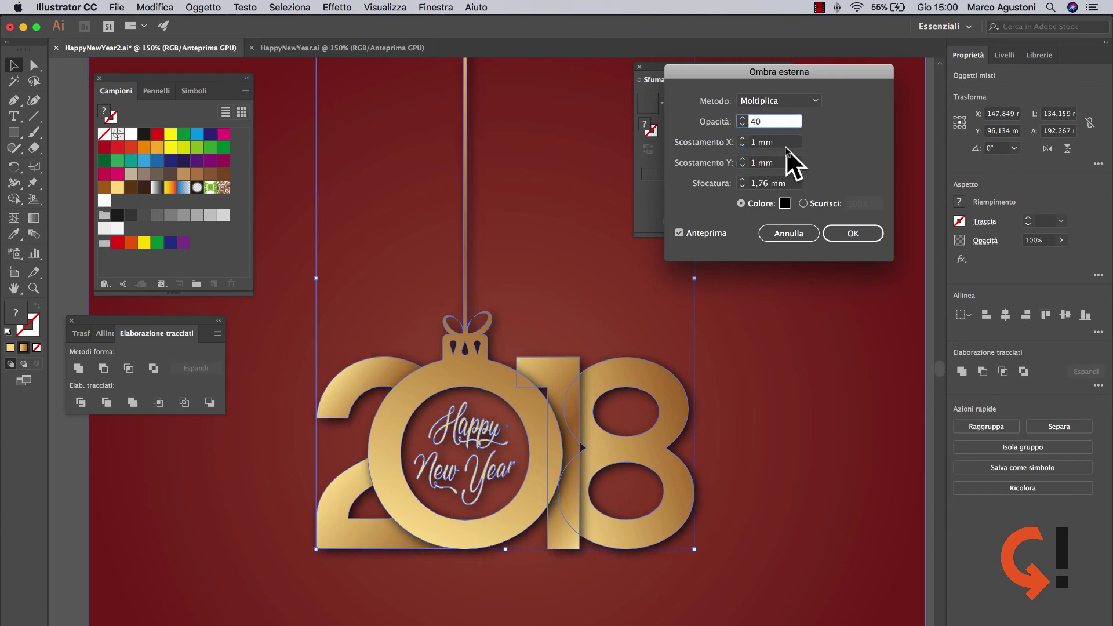
left_click(786, 144)
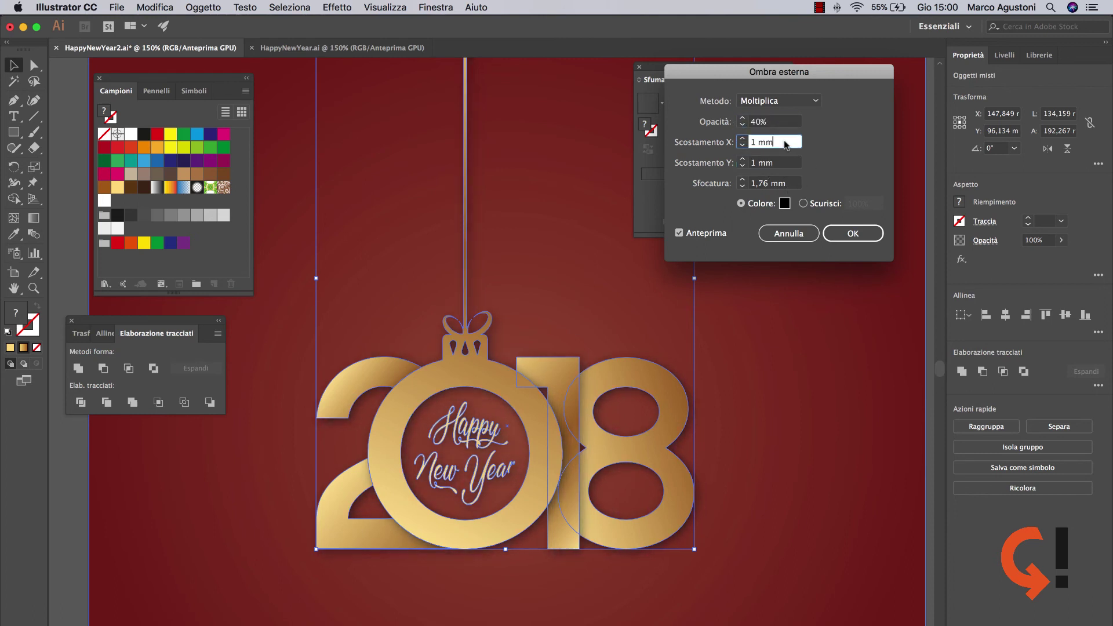
double_click(763, 184)
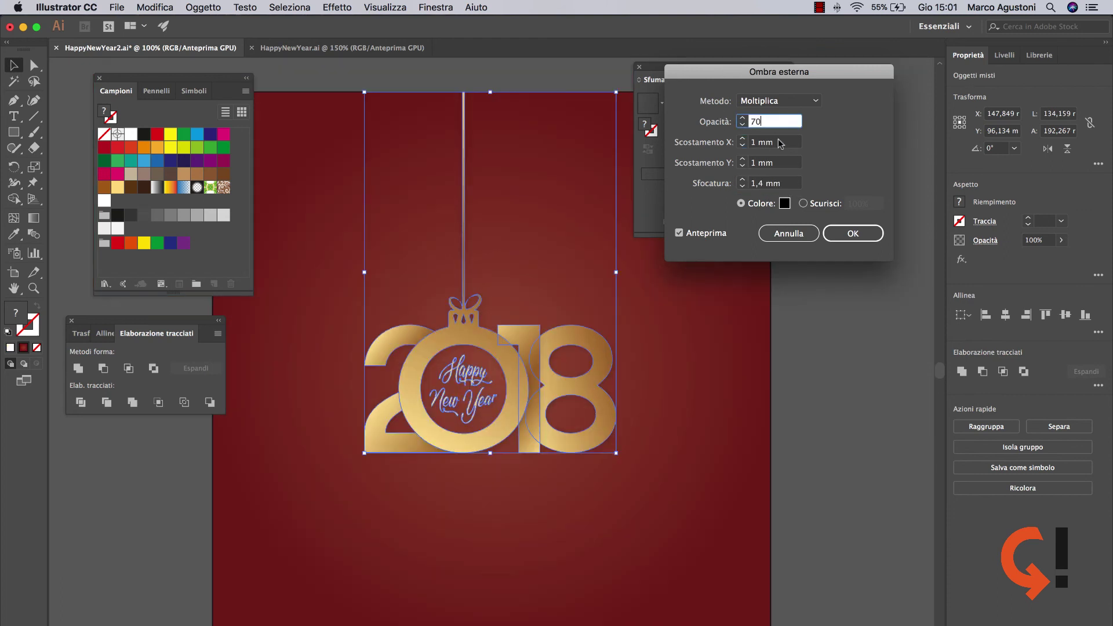
left_click(774, 121)
type("70")
left_click(779, 142)
type("0,5")
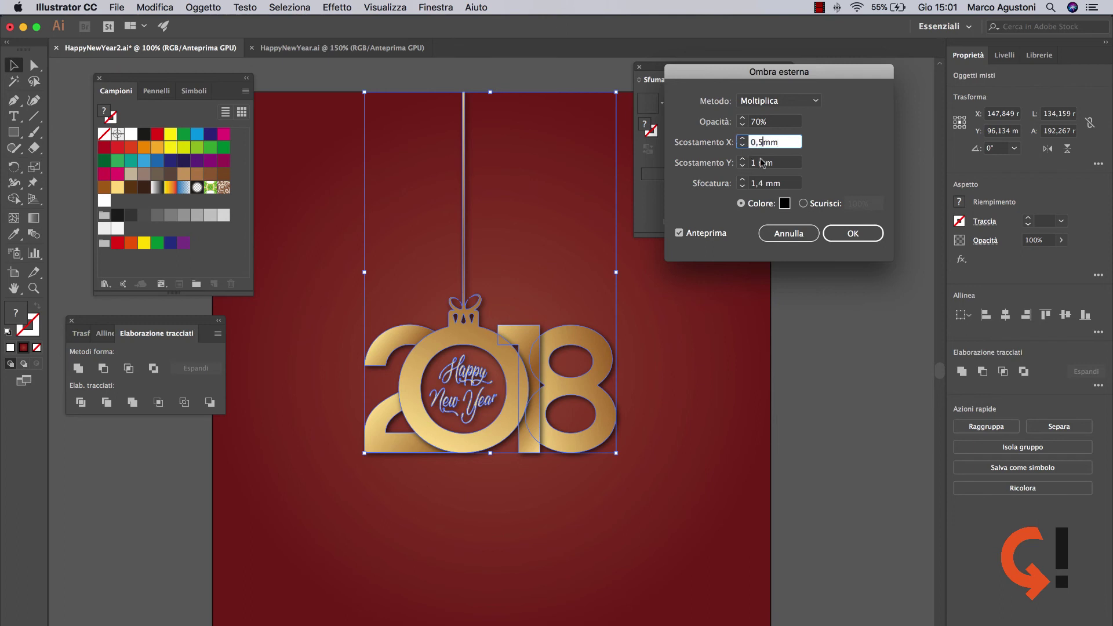
key("Tab")
type("0,5")
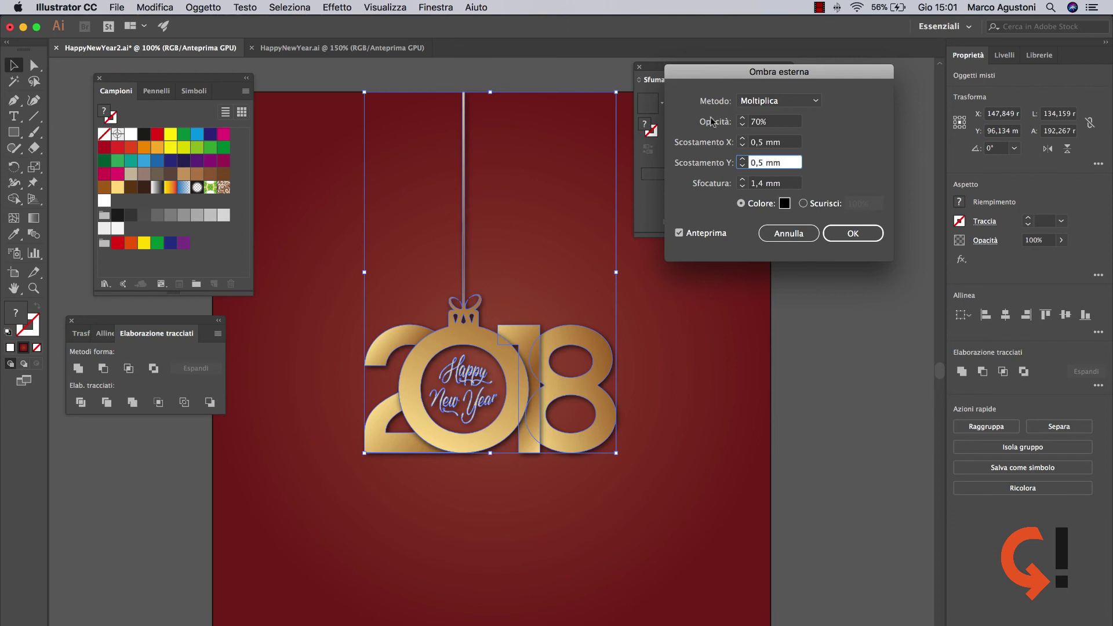
left_click(774, 121)
type("50")
left_click(792, 145)
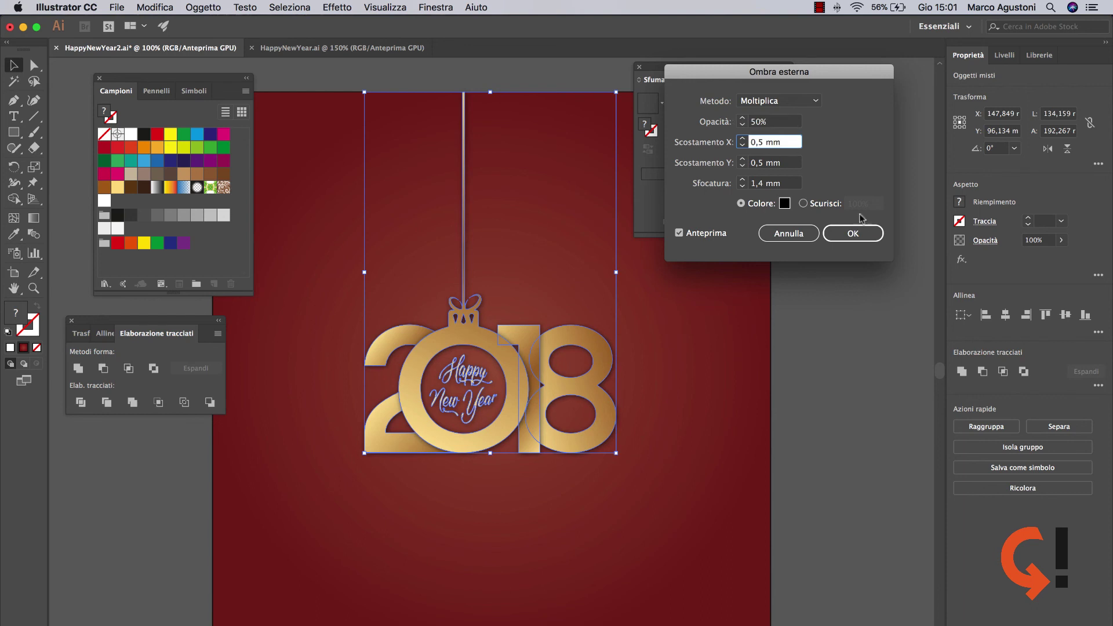
left_click(852, 233)
left_click(558, 257)
scroll(558, 257, "left", 3)
key("super+plus")
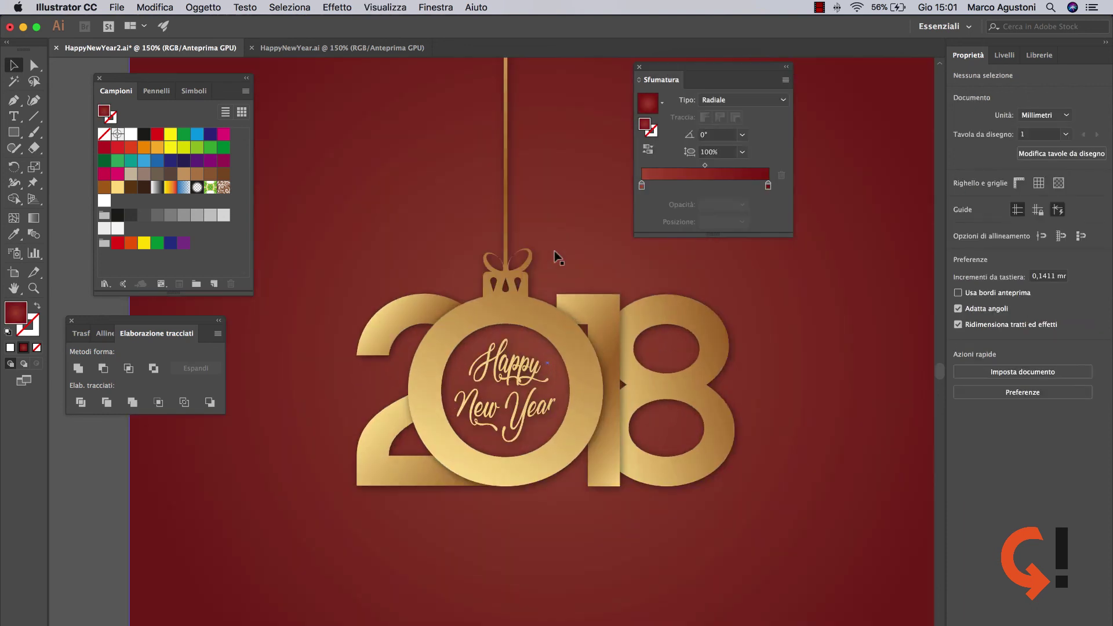
Close the swatches and path operations panels and pan the artwork into view.
left_click_drag(528, 253, 549, 255)
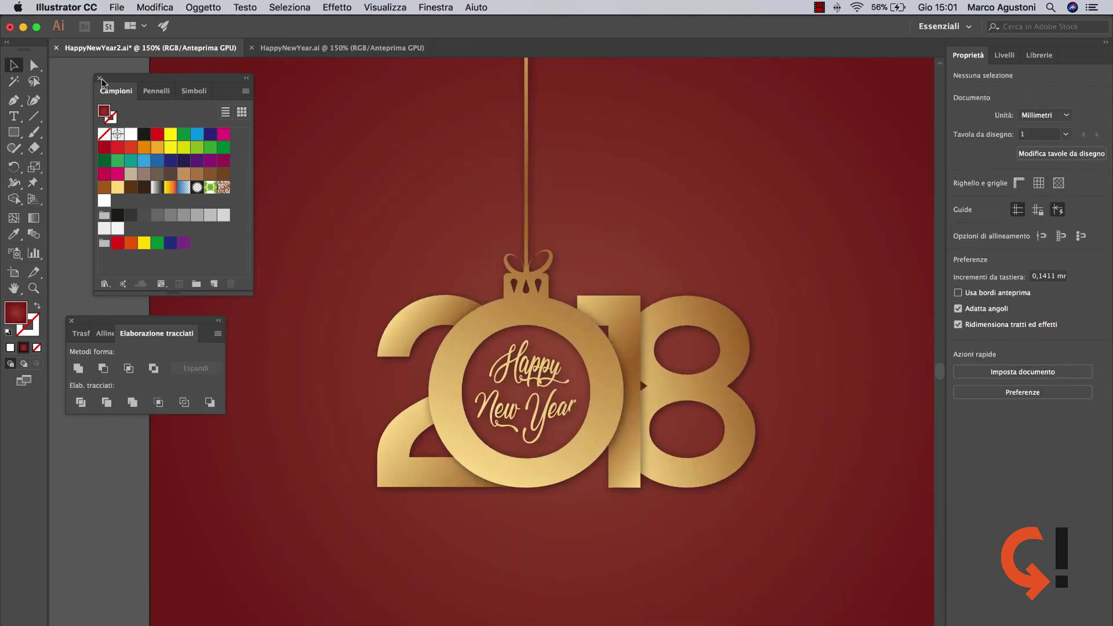
left_click(99, 78)
left_click(71, 320)
scroll(377, 248, "right", 4)
Darken the outer red stop of the background's radial gradient.
left_click(361, 249)
key("super+minus")
key("g")
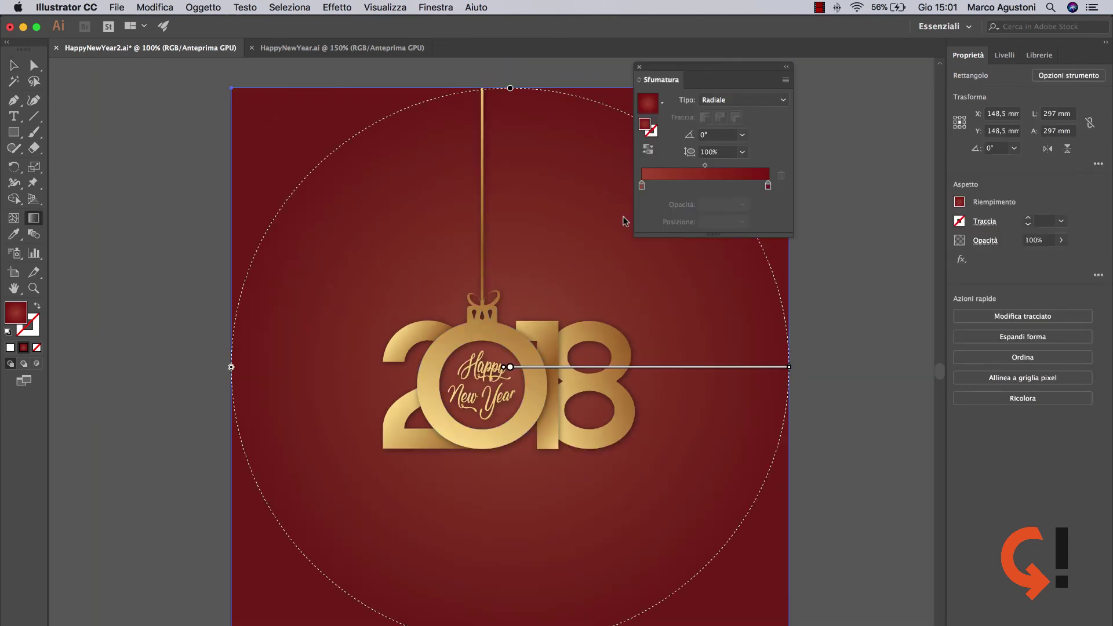
double_click(767, 185)
left_click_drag(686, 282, 703, 283)
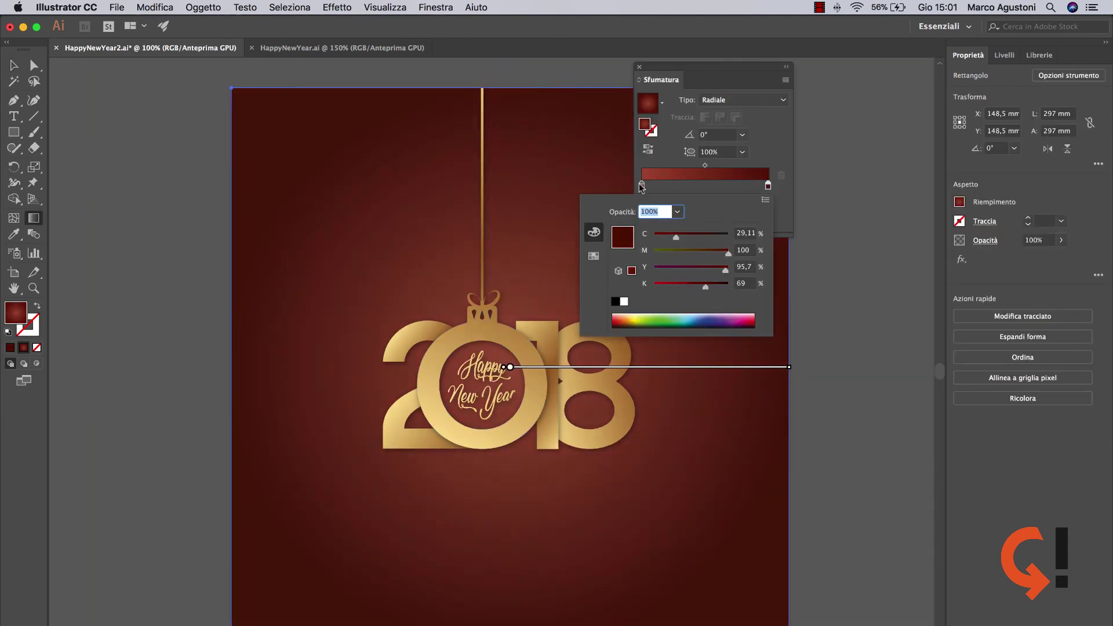
key("Escape")
key("v")
Shift the gold ornament's middle gradient stop to about 60% and set its angle to 180°.
key("super+shift+a")
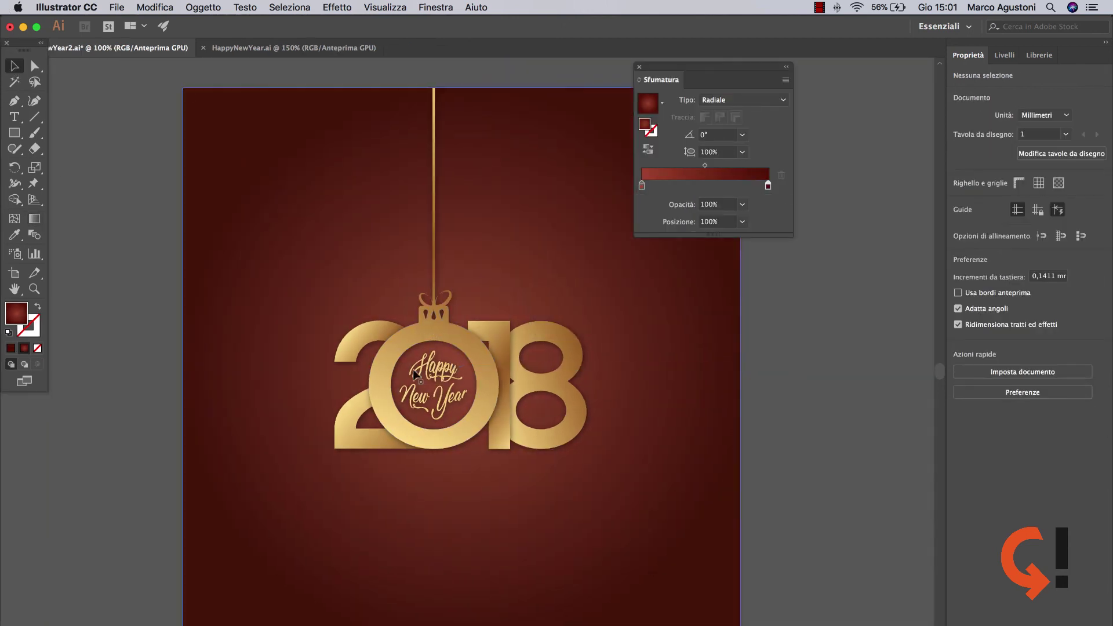
left_click(416, 375)
key("g")
left_click(700, 184)
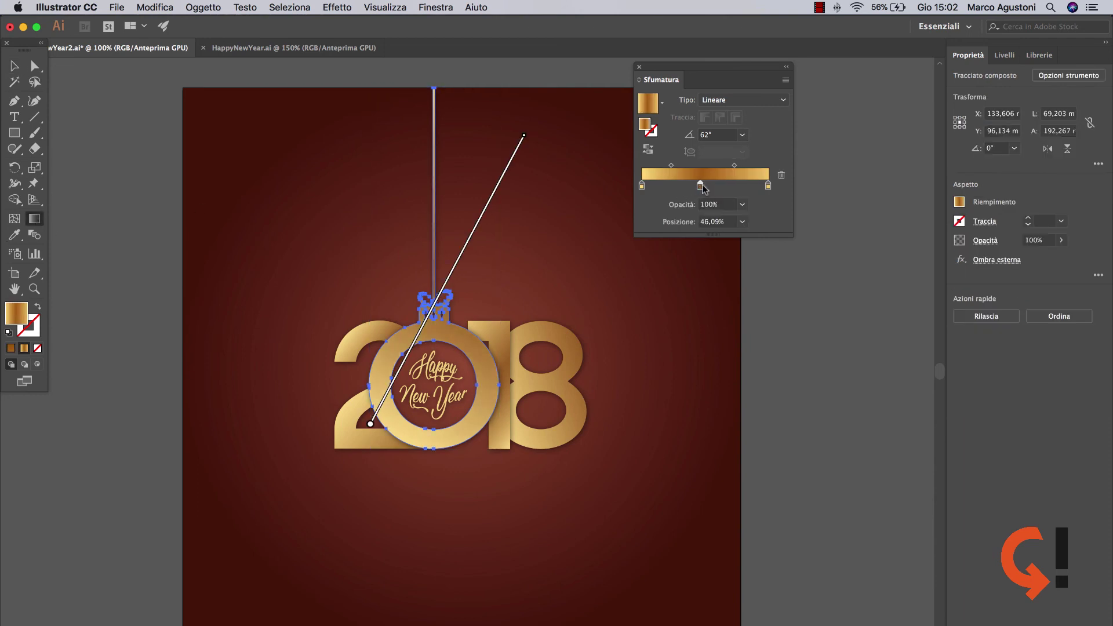
left_click_drag(700, 184, 717, 185)
left_click(706, 134)
type("180")
key("Return")
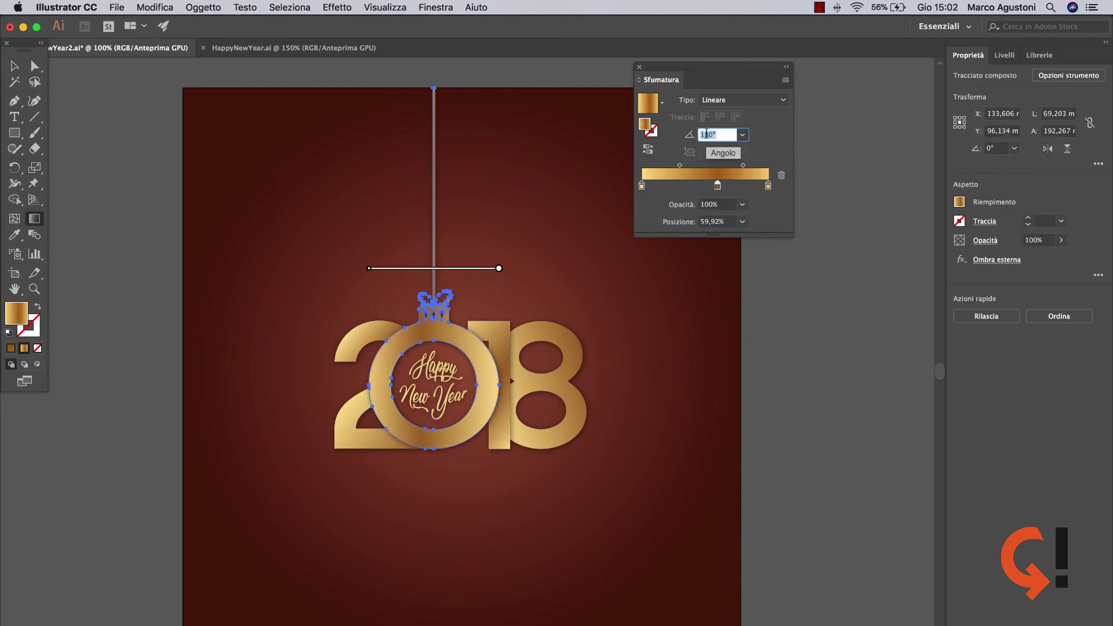
Deselect the ornament, close the gradient settings and zoom in on the finished artwork.
scroll(707, 135, "down", 5)
scroll(707, 134, "down", 5)
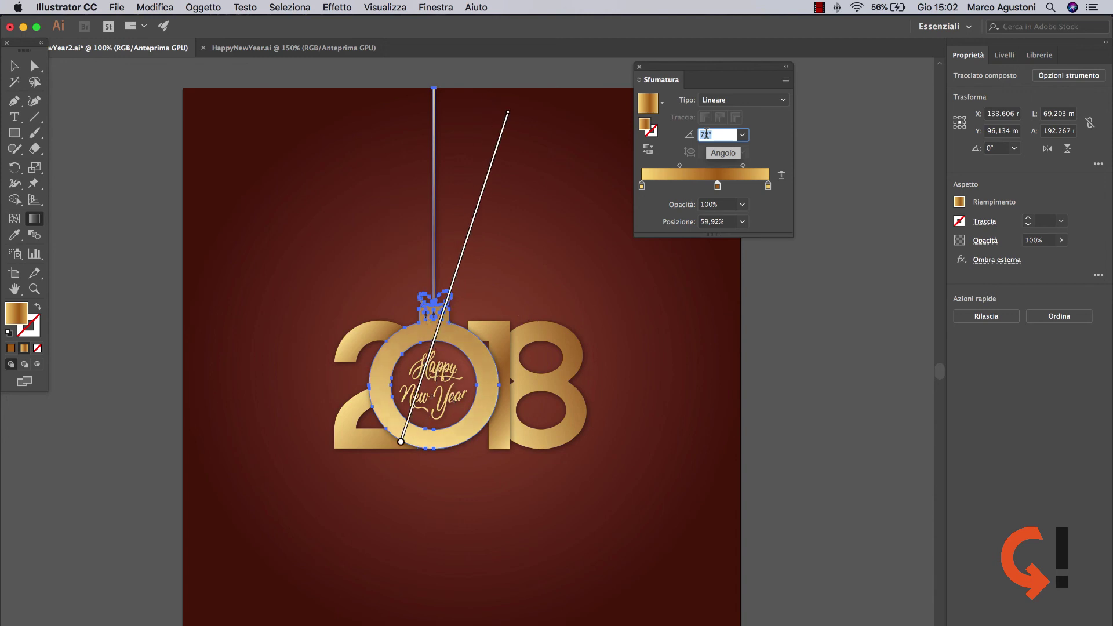
scroll(707, 134, "down", 5)
scroll(707, 134, "down", 5)
scroll(707, 134, "down", 5)
scroll(707, 134, "down", 10)
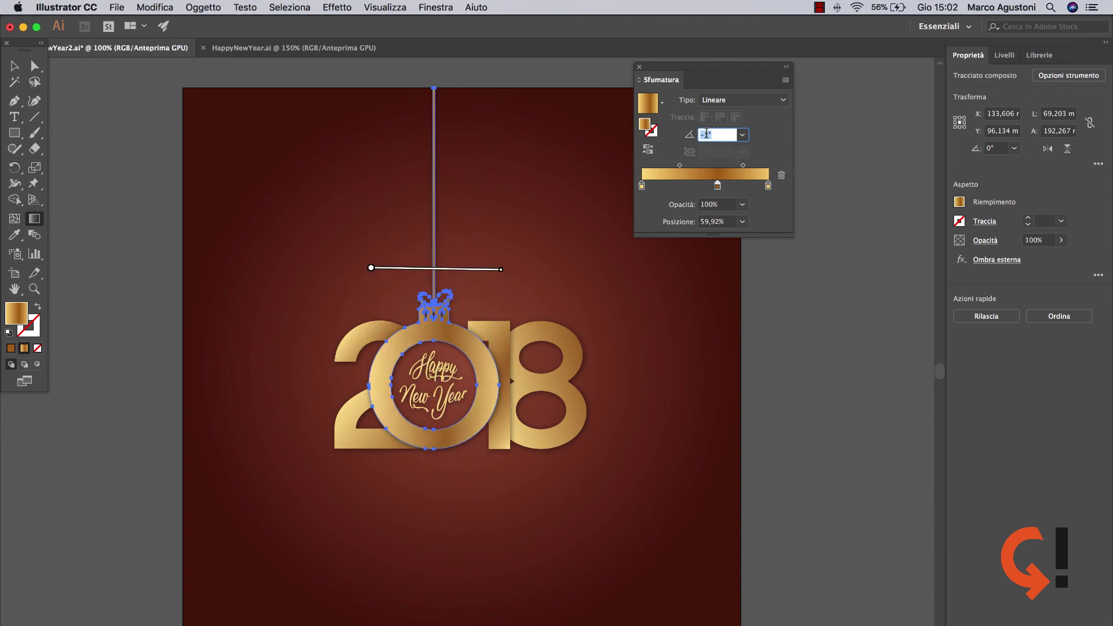
scroll(707, 134, "down", 10)
scroll(707, 134, "down", 3)
left_click(14, 66)
left_click(116, 241)
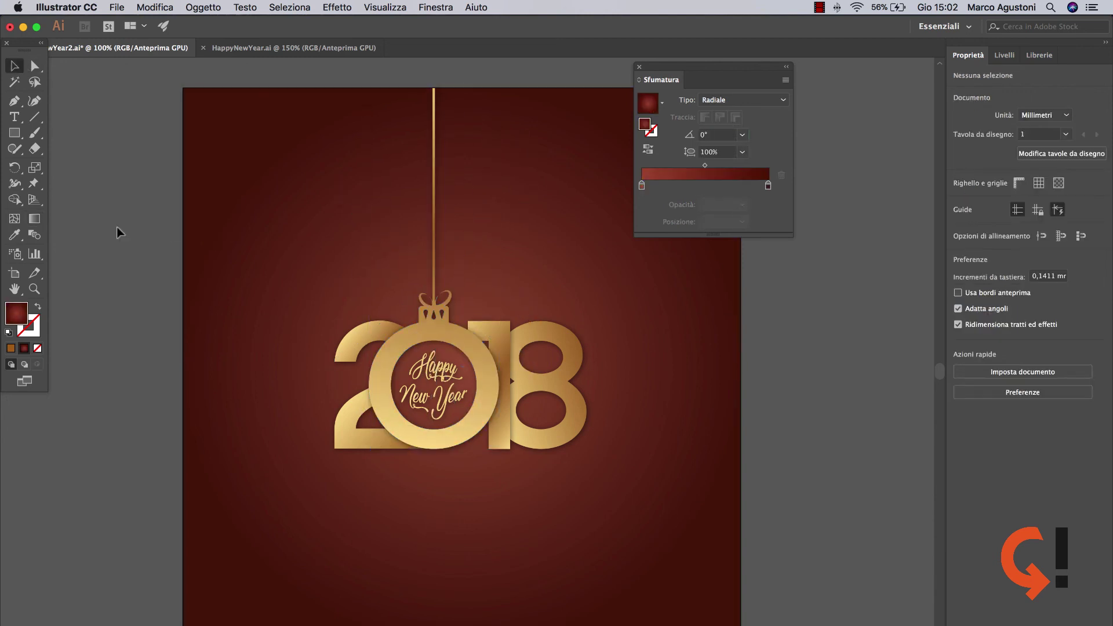
scroll(145, 242, "left", 3)
left_click(640, 68)
key("super+plus")
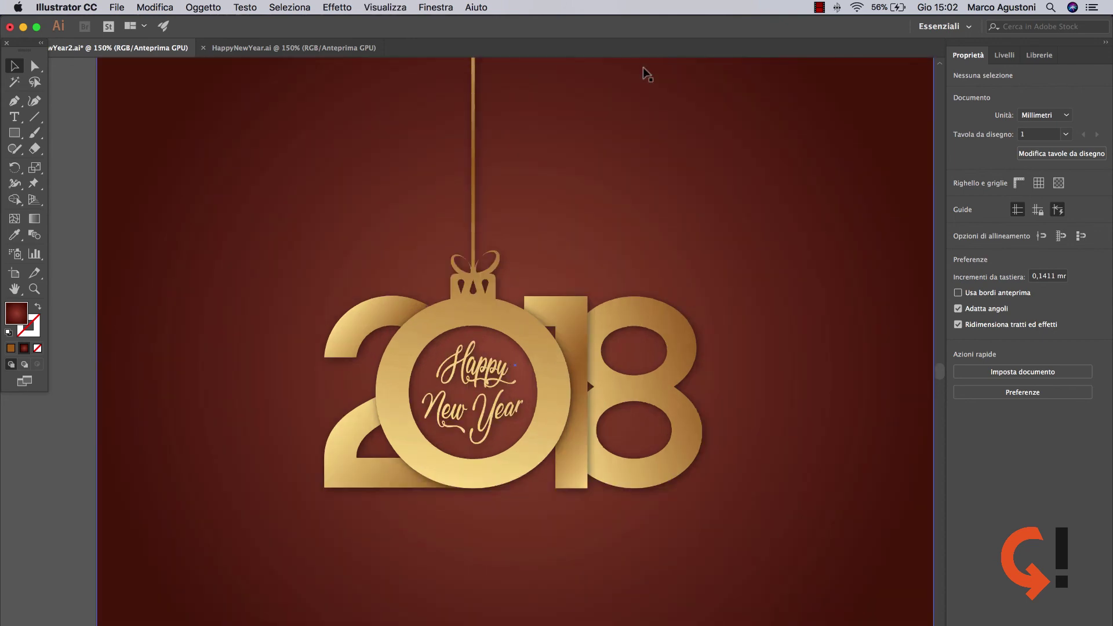